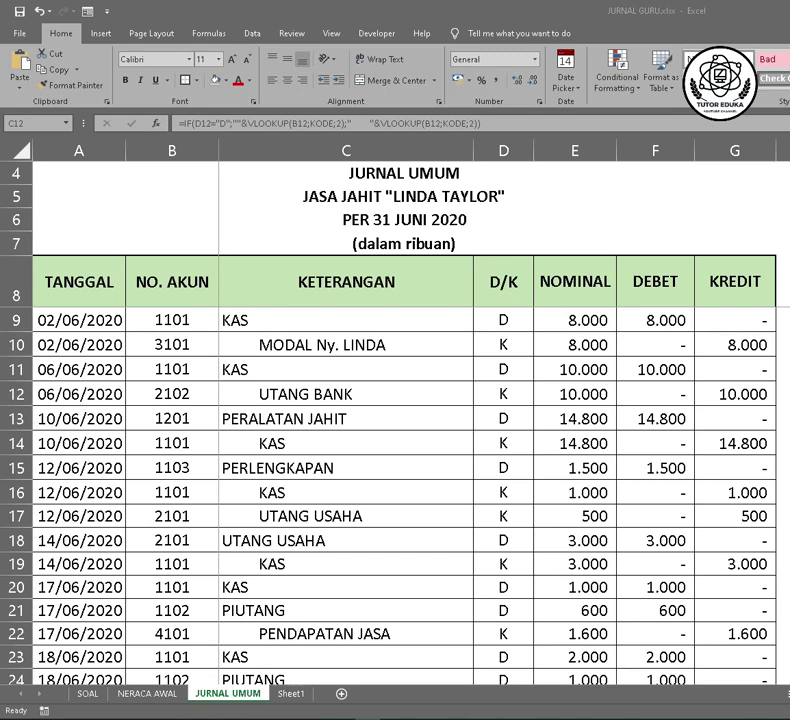
# Copy the title and column header rows A4:G8 from JURNAL UMUM into Sheet1 at A1, keeping the source column widths
pyautogui.click(404, 172)
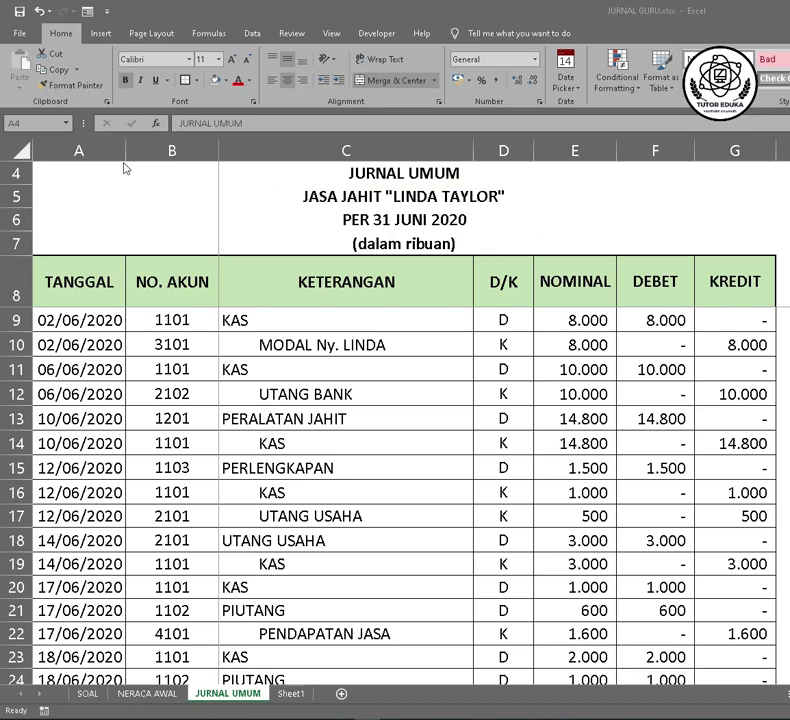
pyautogui.click(63, 173)
pyautogui.moveTo(63, 173)
pyautogui.mouseDown()
pyautogui.moveTo(67, 266)
pyautogui.moveTo(74, 266)
pyautogui.mouseUp()
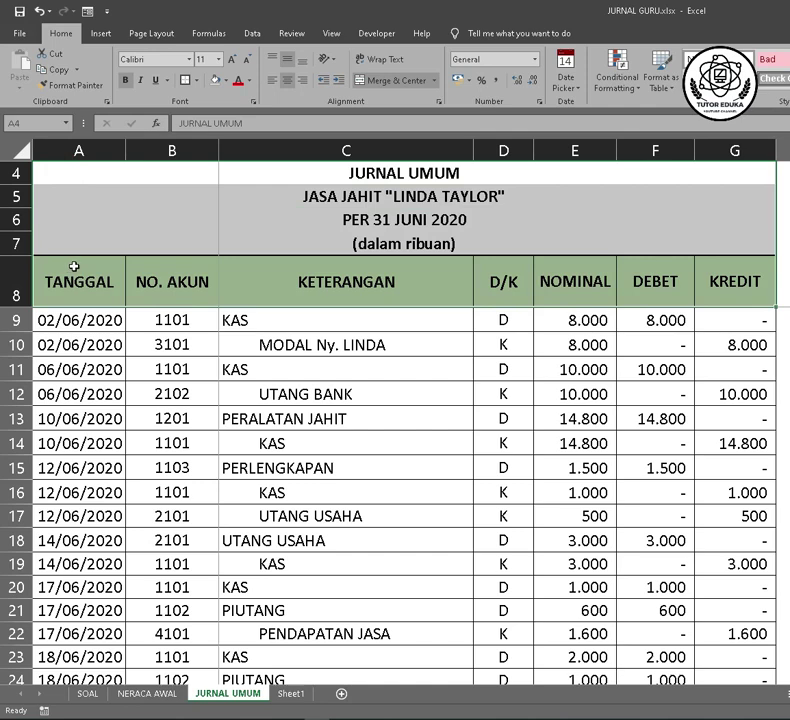
pyautogui.rightClick(103, 218)
pyautogui.click(124, 244)
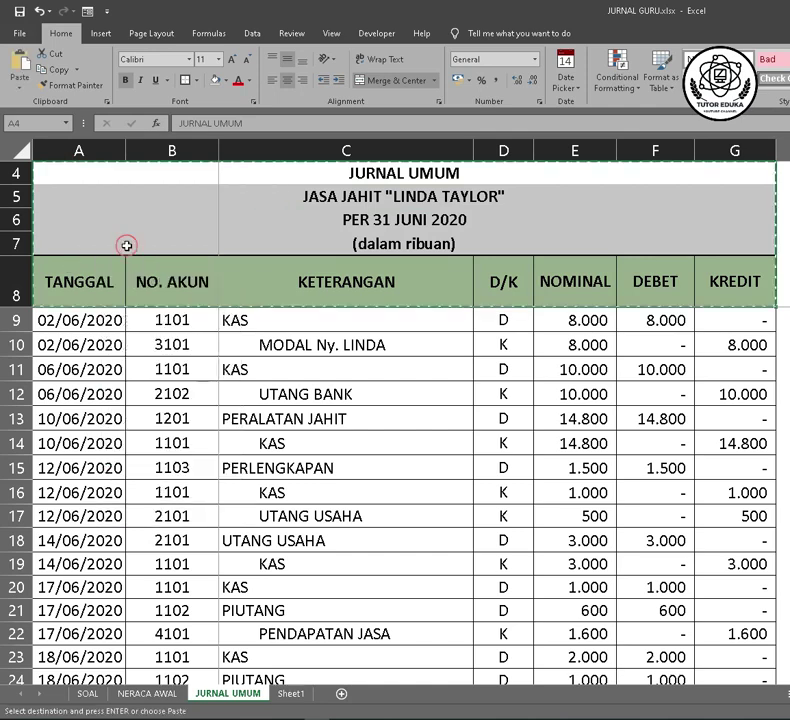
pyautogui.click(292, 693)
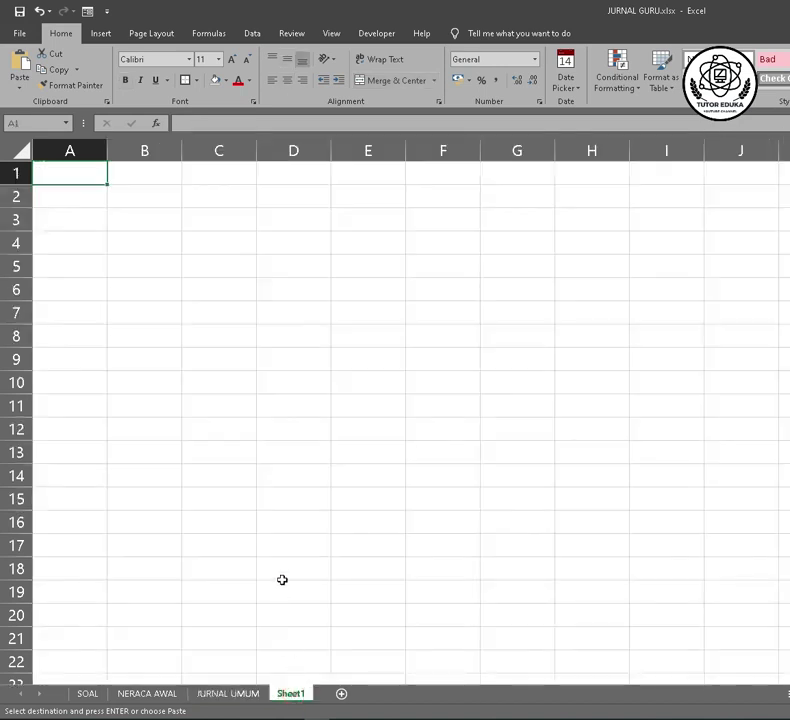
pyautogui.rightClick(70, 179)
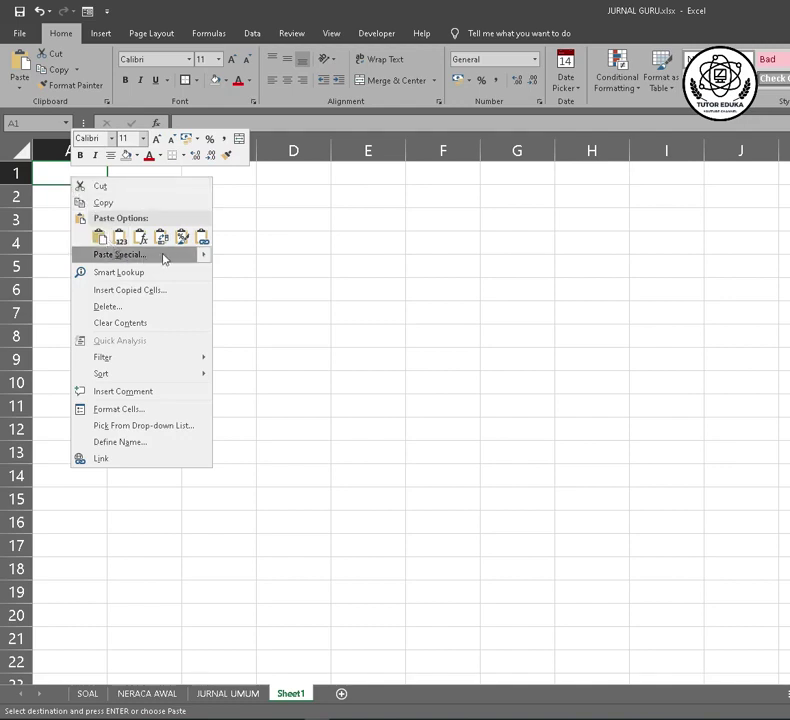
pyautogui.moveTo(203, 260)
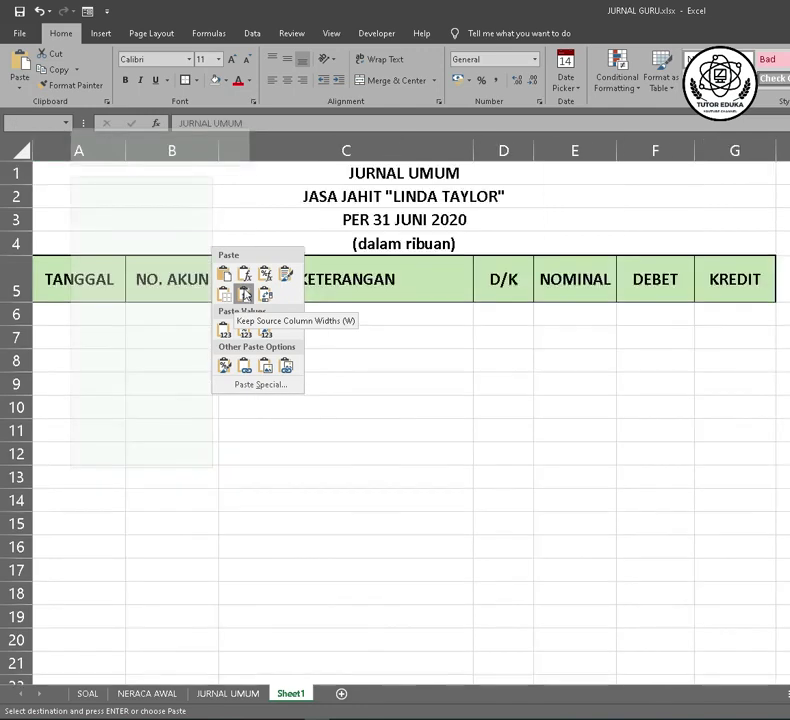
pyautogui.click(244, 294)
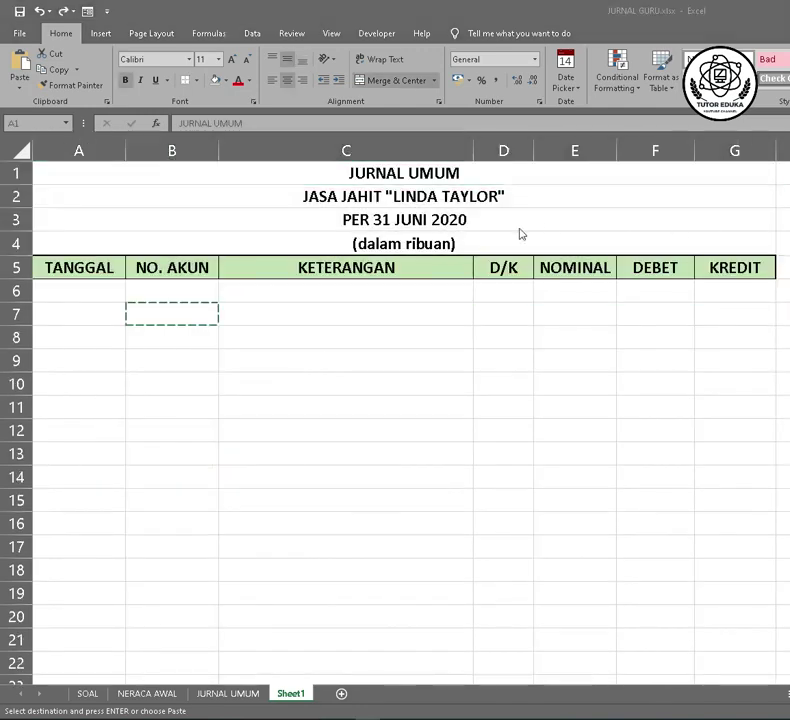
# Replace the title in row 1 of Sheet1 with BUKU BESAR
pyautogui.click(372, 171)
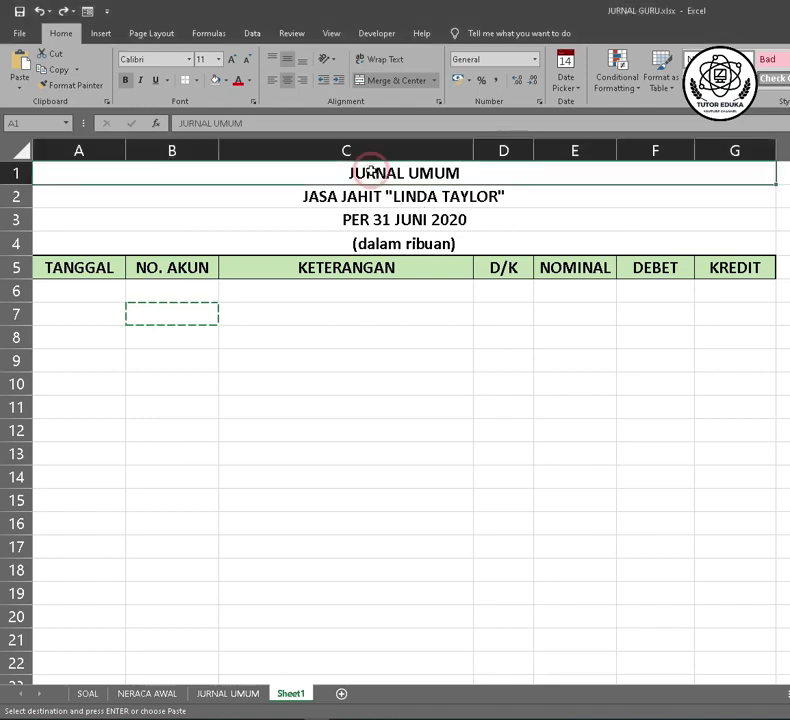
pyautogui.write('B')
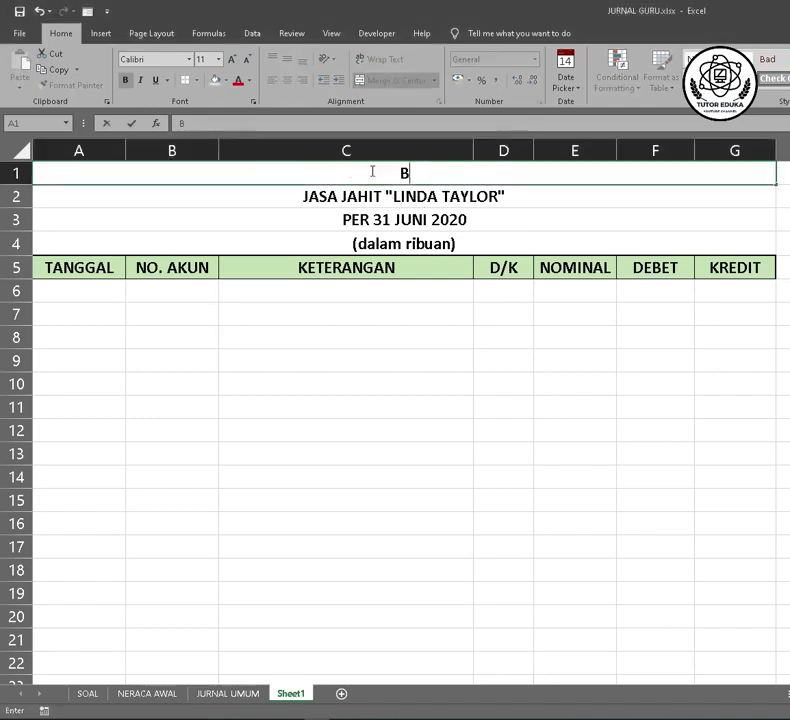
pyautogui.write('UKU BESAR')
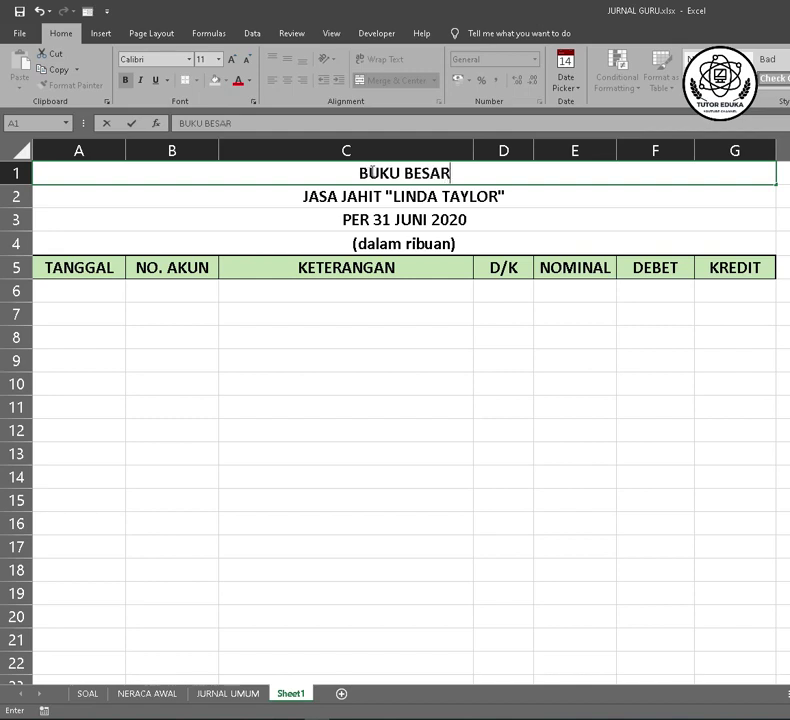
pyautogui.press('Return')
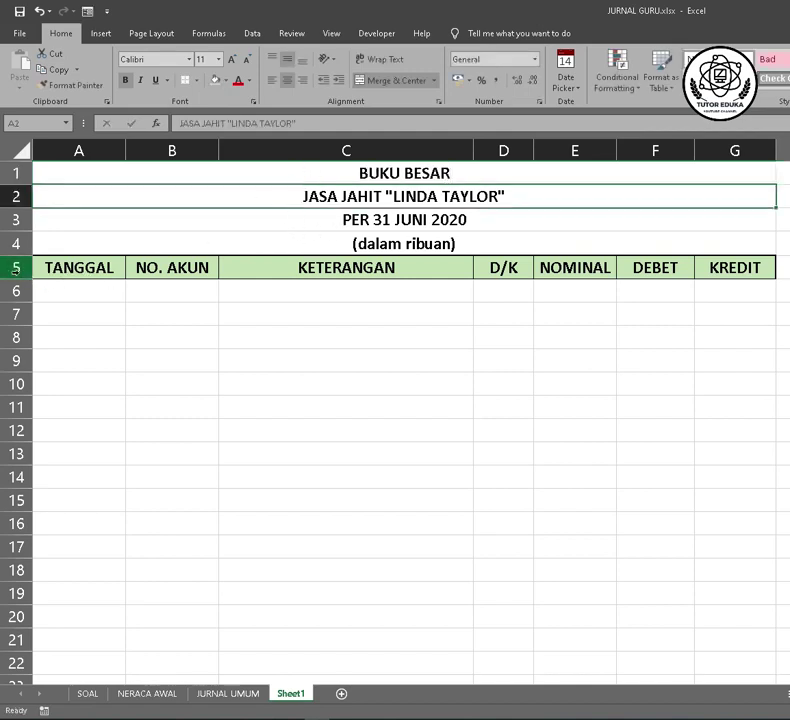
# Insert two blank rows above the TANGGAL header row, at rows 5 and 6
pyautogui.moveTo(14, 267); pyautogui.dragTo(53, 288)
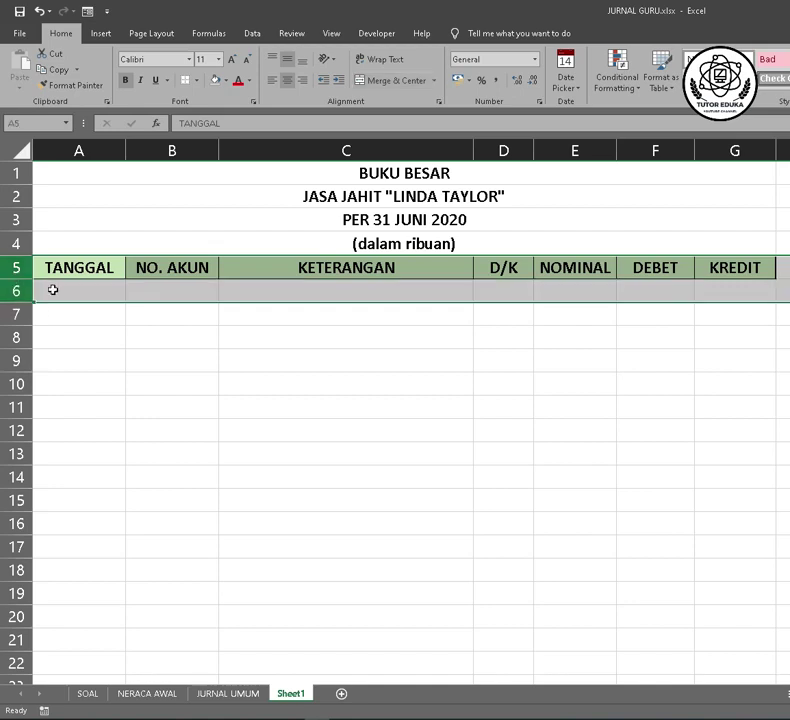
pyautogui.rightClick(53, 290)
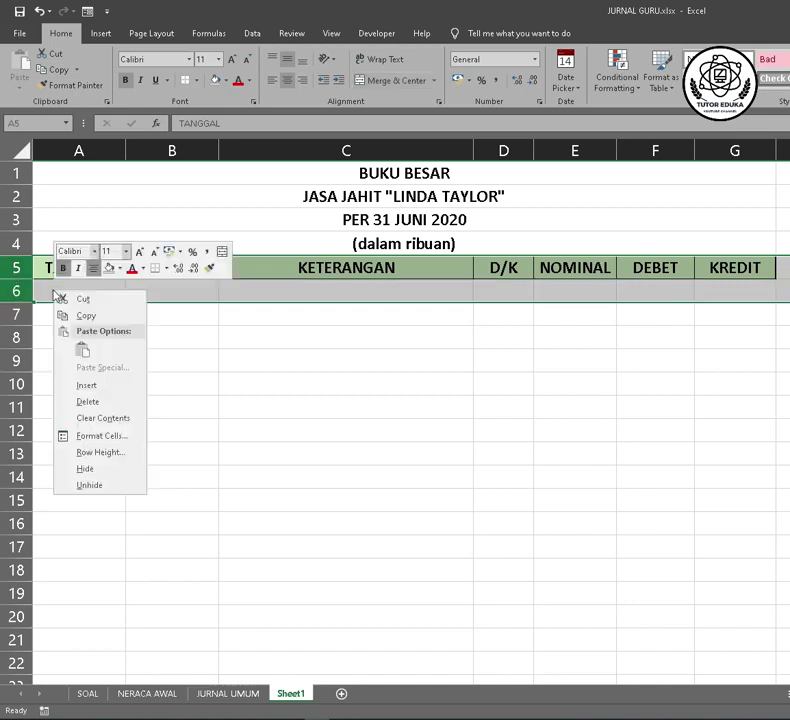
pyautogui.click(88, 385)
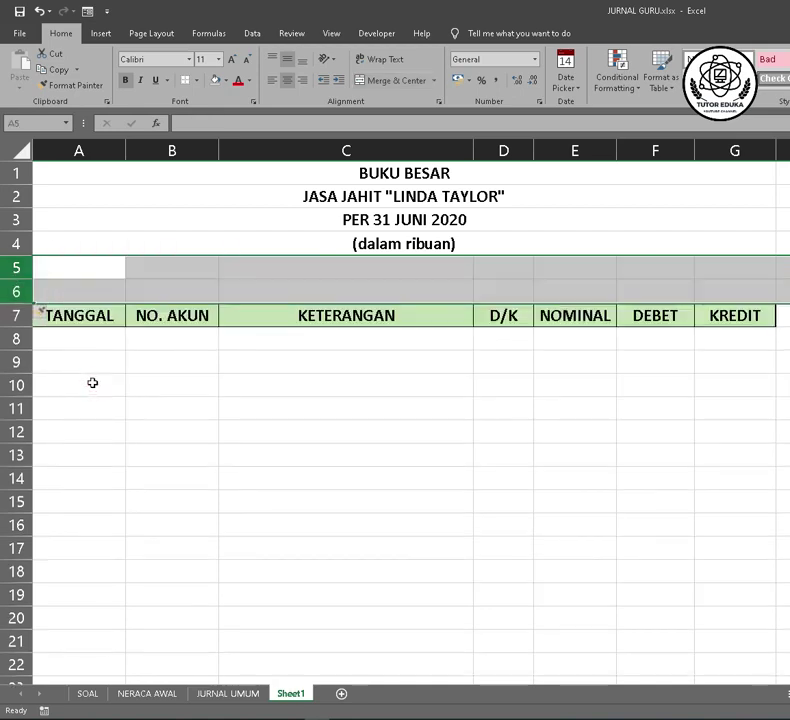
pyautogui.click(365, 408)
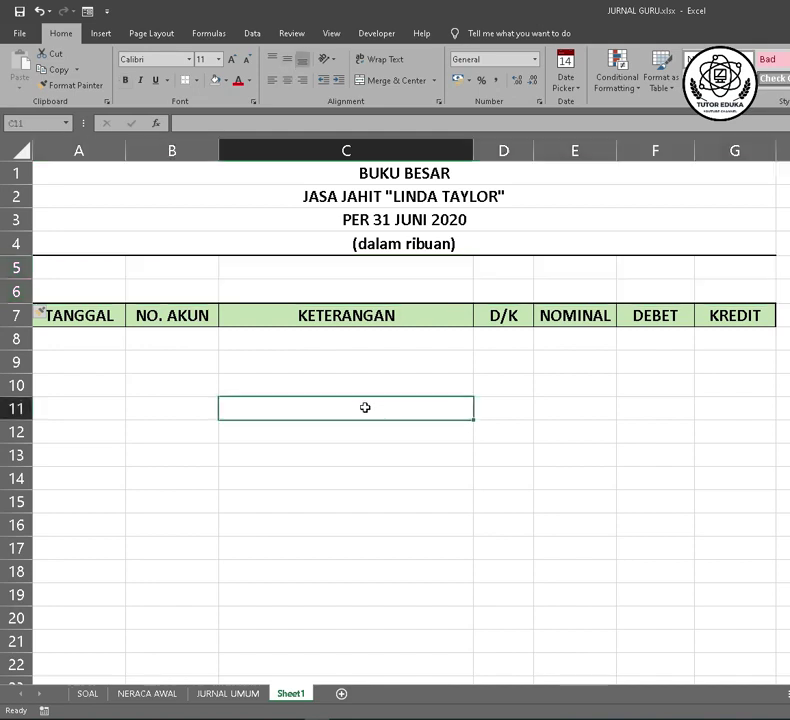
# Copy the NO. AKUN header cell into cell G5
pyautogui.click(161, 318)
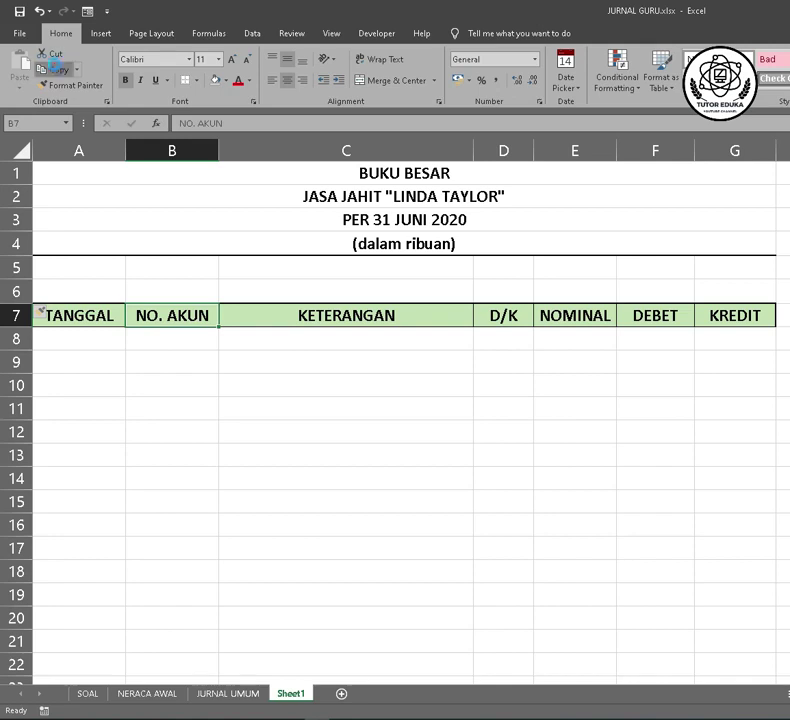
pyautogui.click(55, 69)
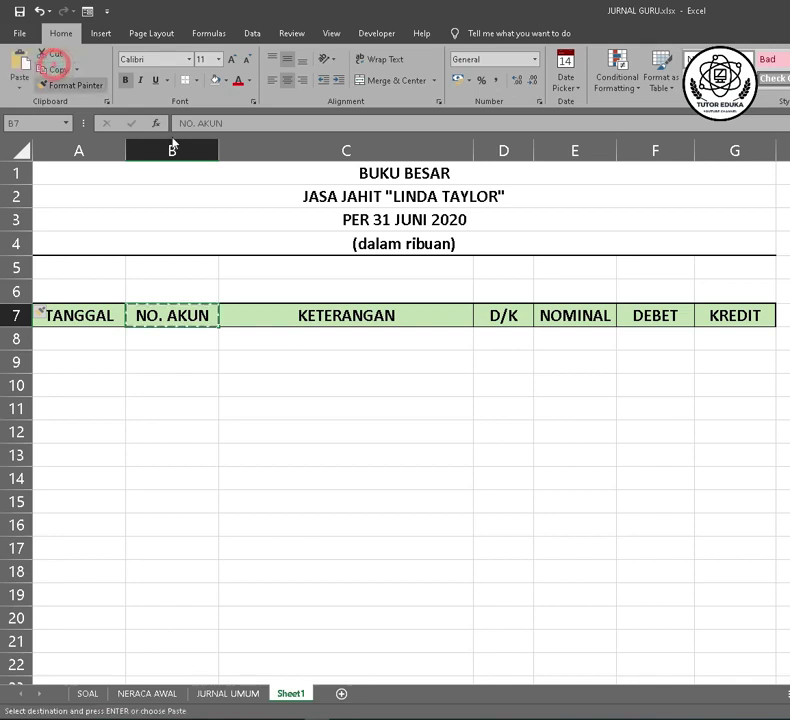
pyautogui.click(718, 272)
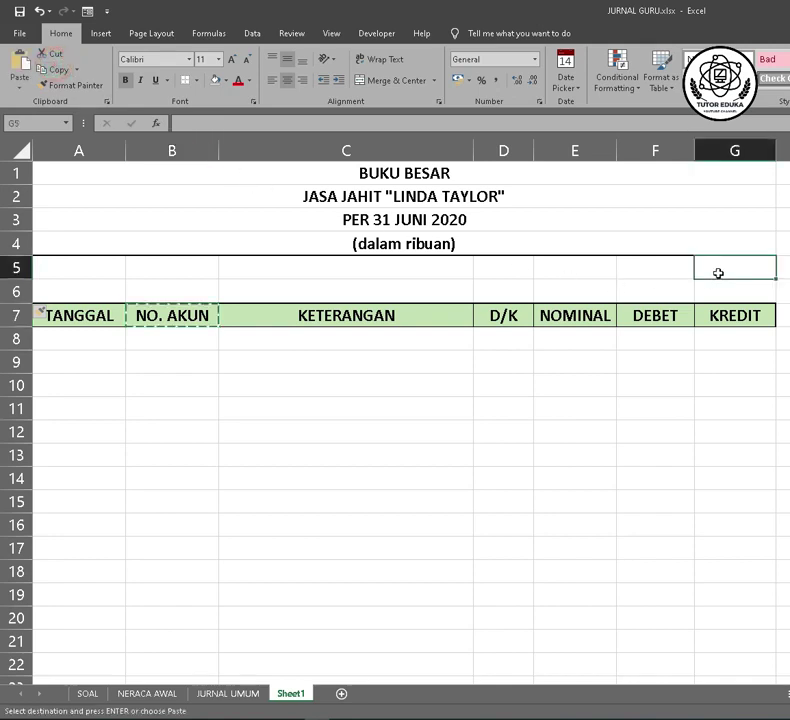
pyautogui.click(20, 62)
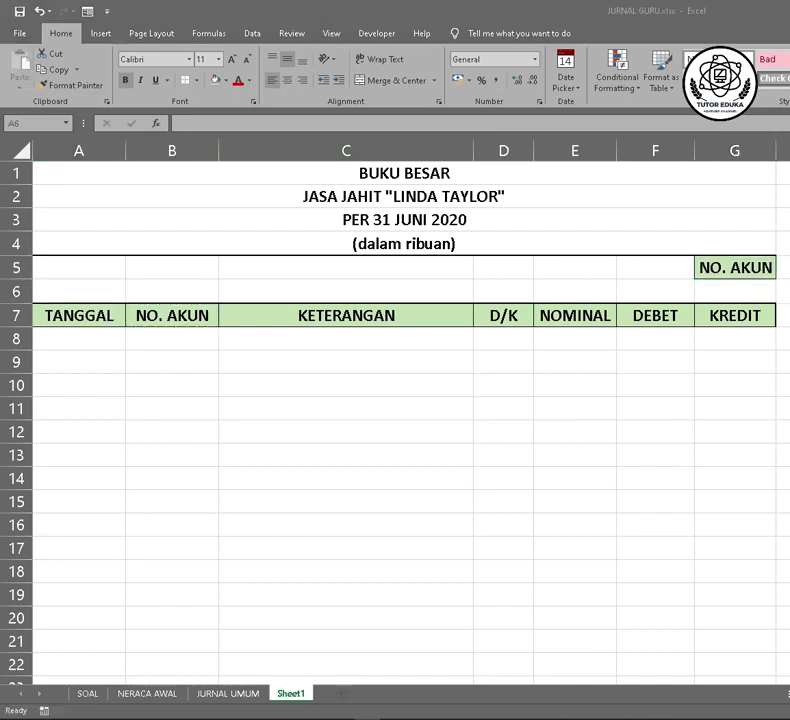
# Enter the formula ="BUKU BESAR "&VLOOKUP(G6;KODE;2) in cell A6 to build the ledger title
pyautogui.click(79, 291)
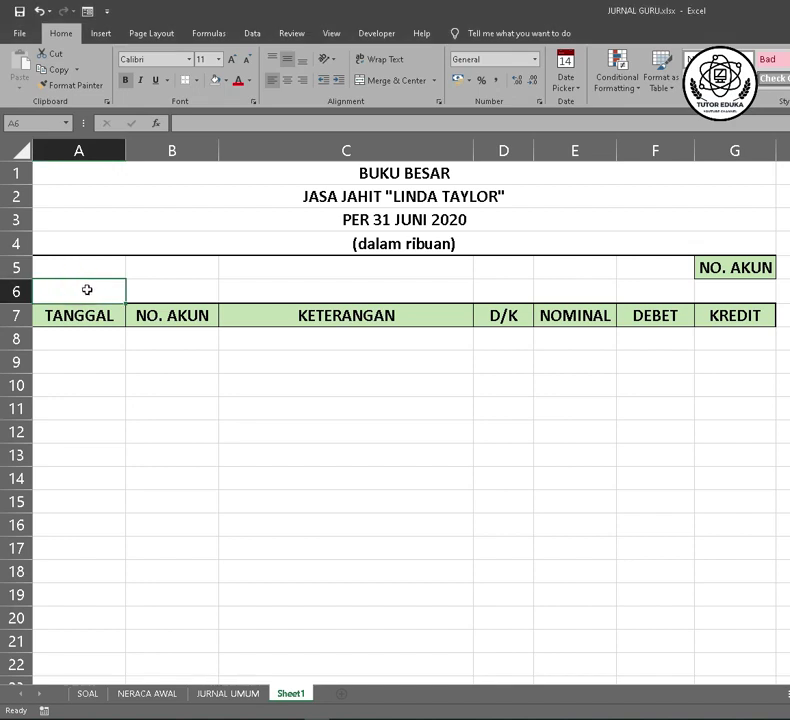
pyautogui.write('=')
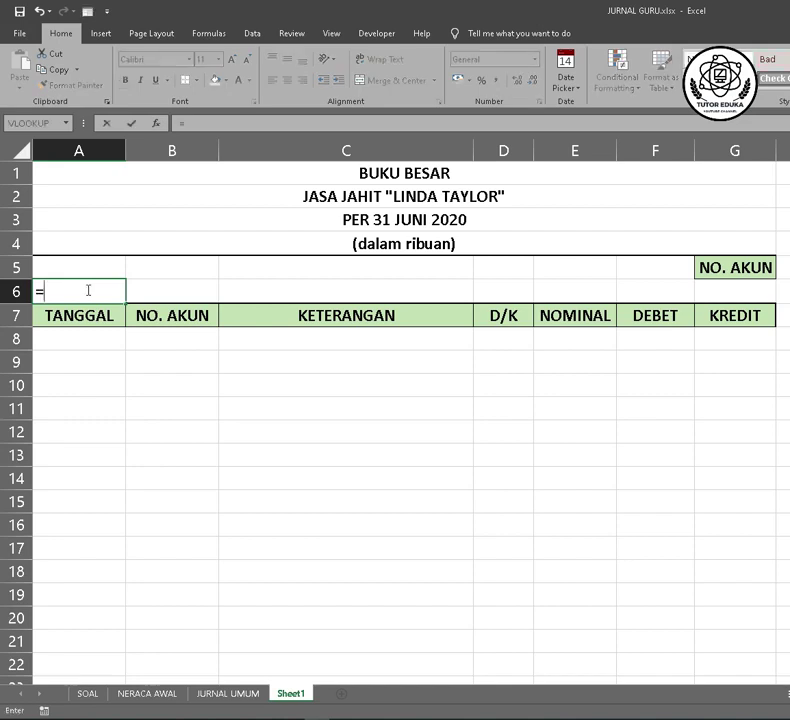
pyautogui.write('"BUKU BESAR')
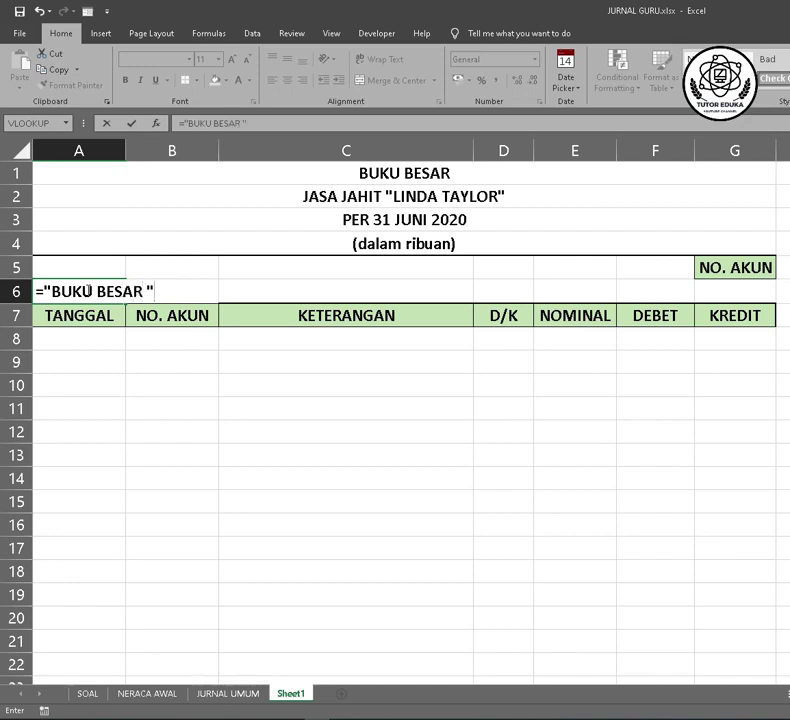
pyautogui.write(' "&VLOOKUP')
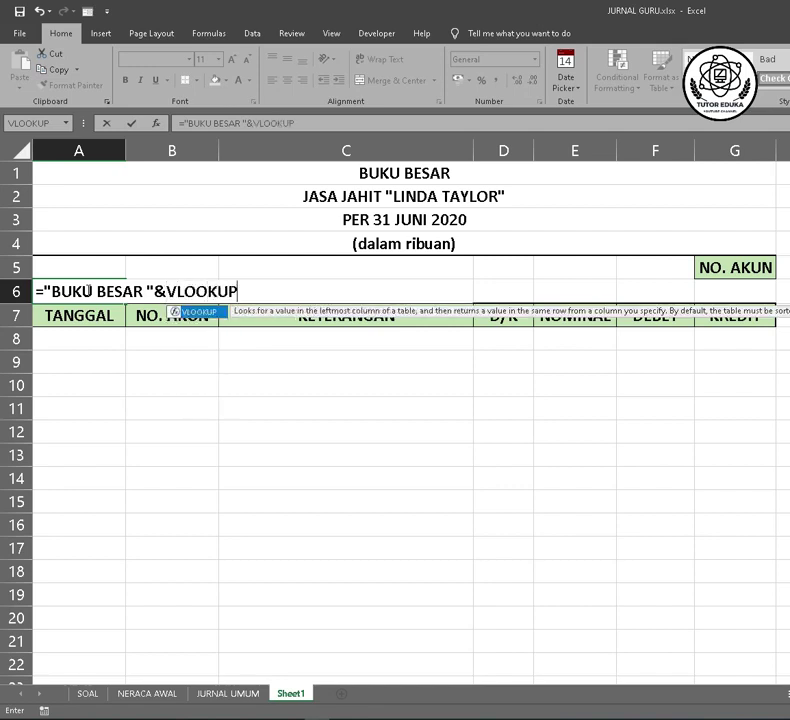
pyautogui.write('(')
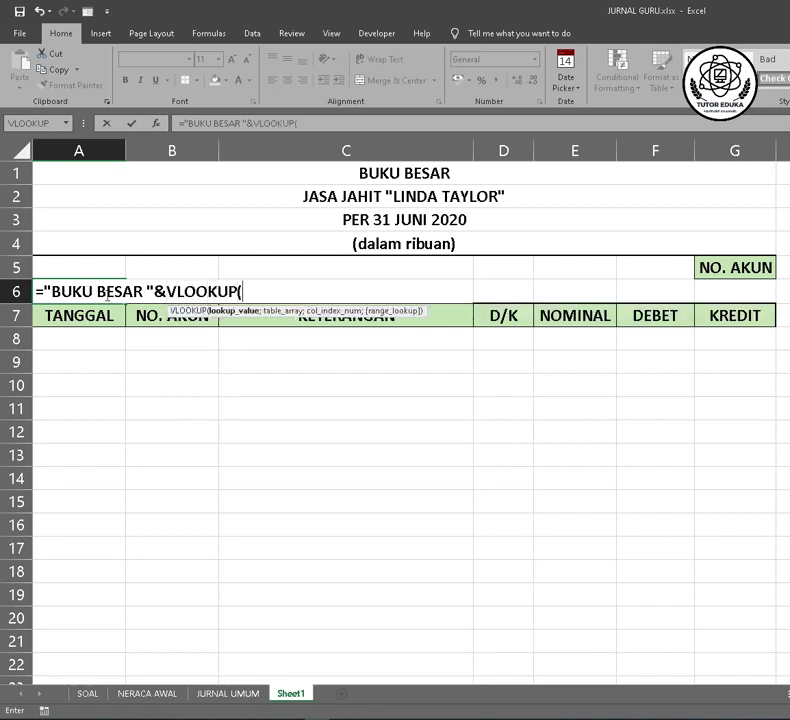
pyautogui.click(714, 290)
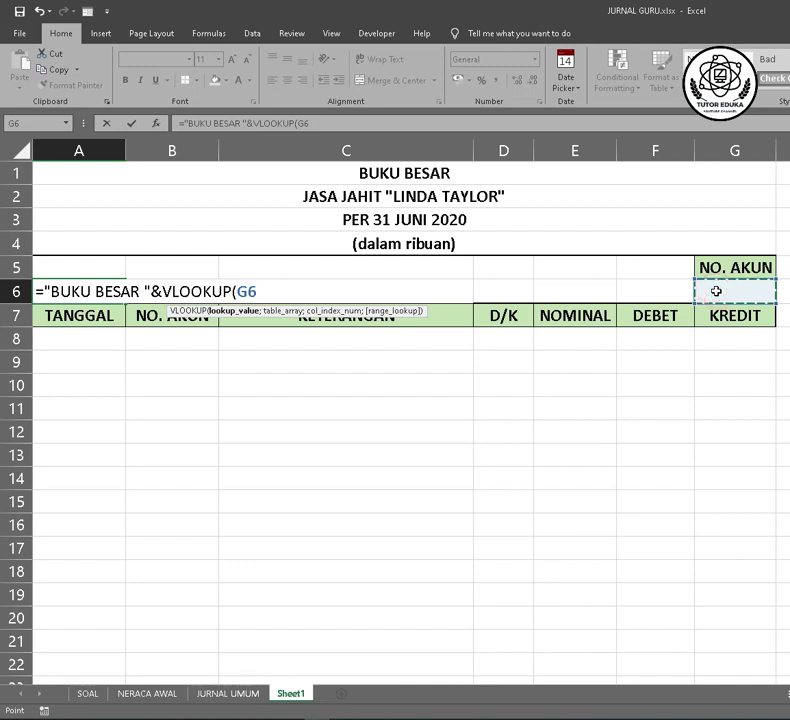
pyautogui.write(';KODE')
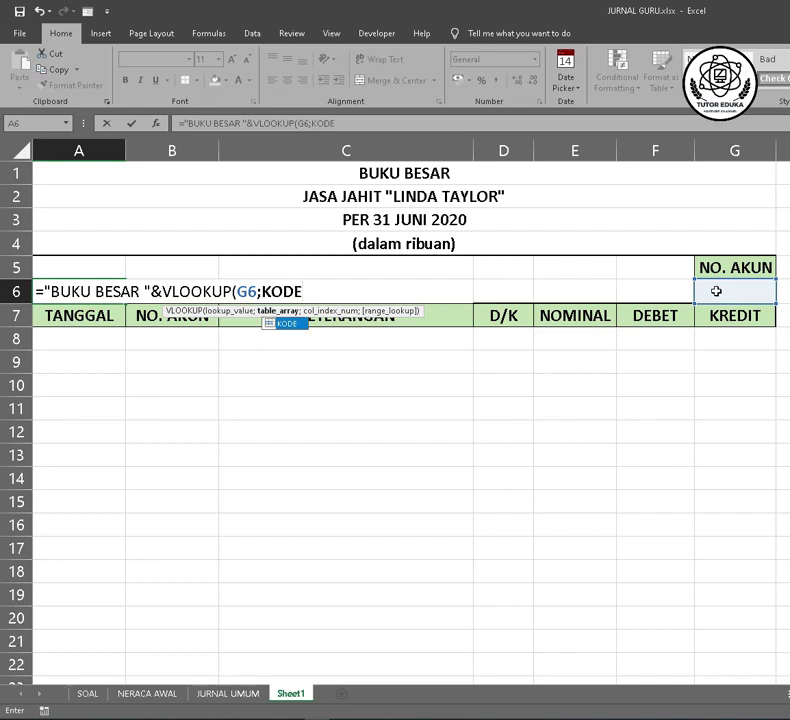
pyautogui.write(';')
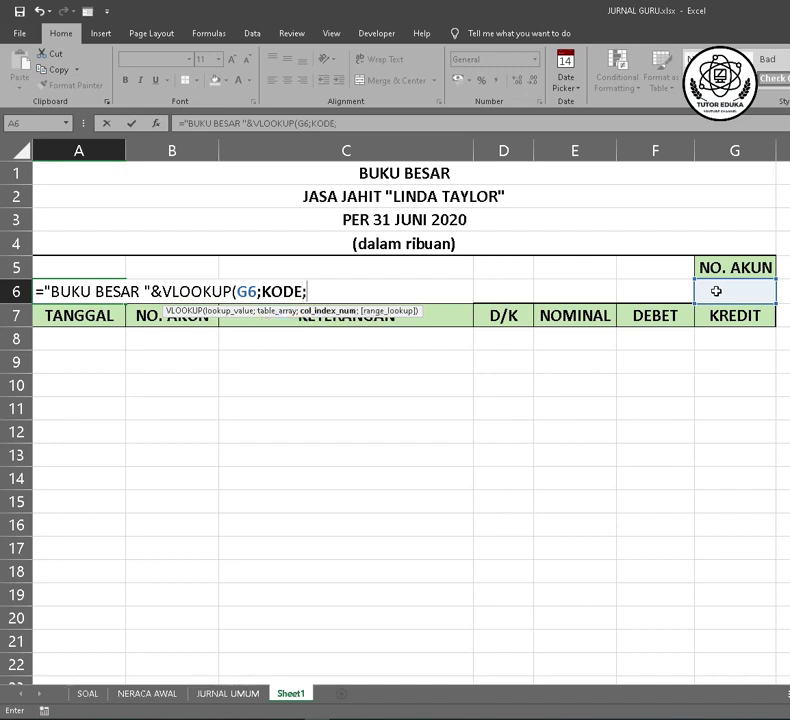
pyautogui.write('2)')
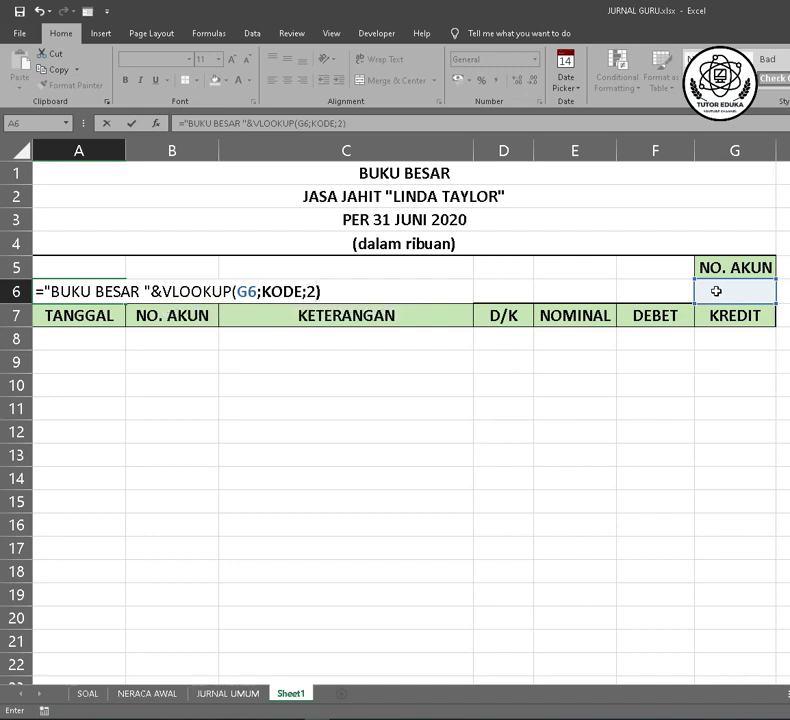
pyautogui.press('Return')
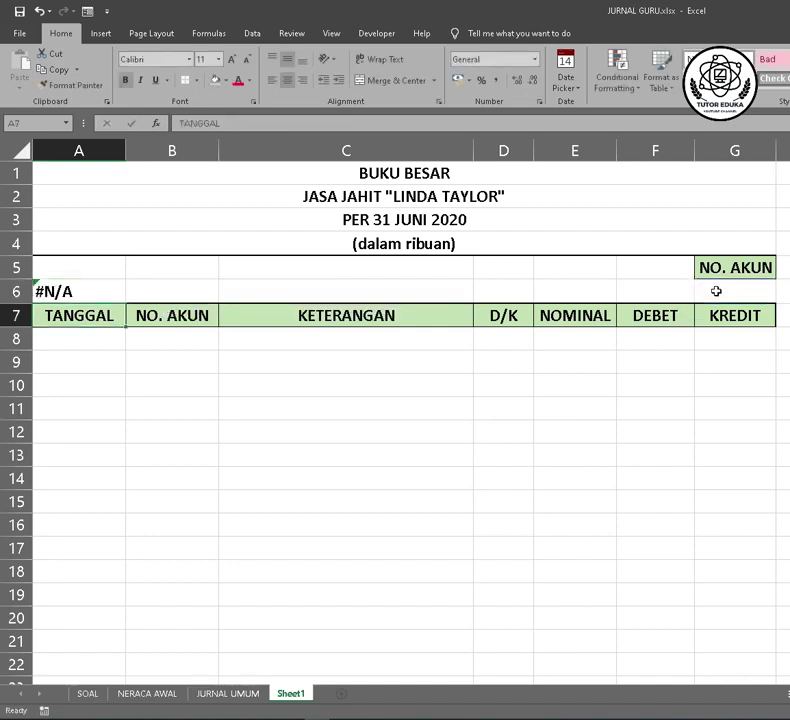
# Test the ledger title formula by entering account code 1101 in G6 and replacing it with 1102
pyautogui.click(735, 291)
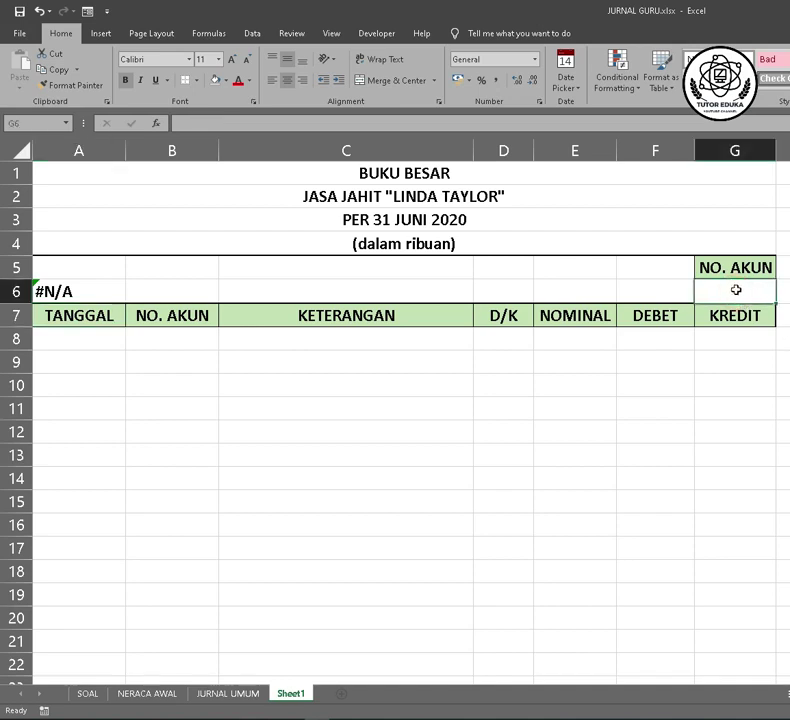
pyautogui.write('1101')
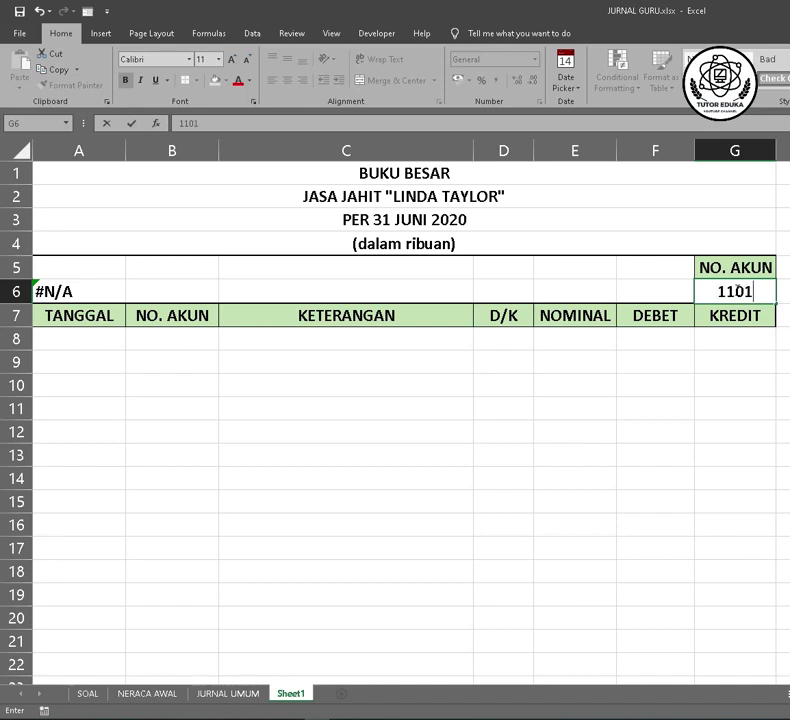
pyautogui.press('Return')
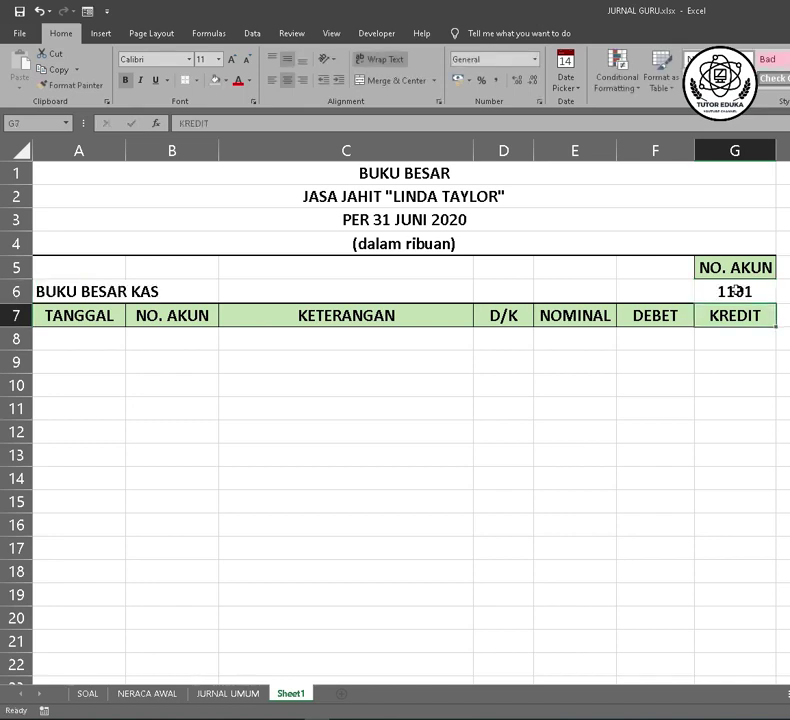
pyautogui.click(737, 290)
pyautogui.write('1')
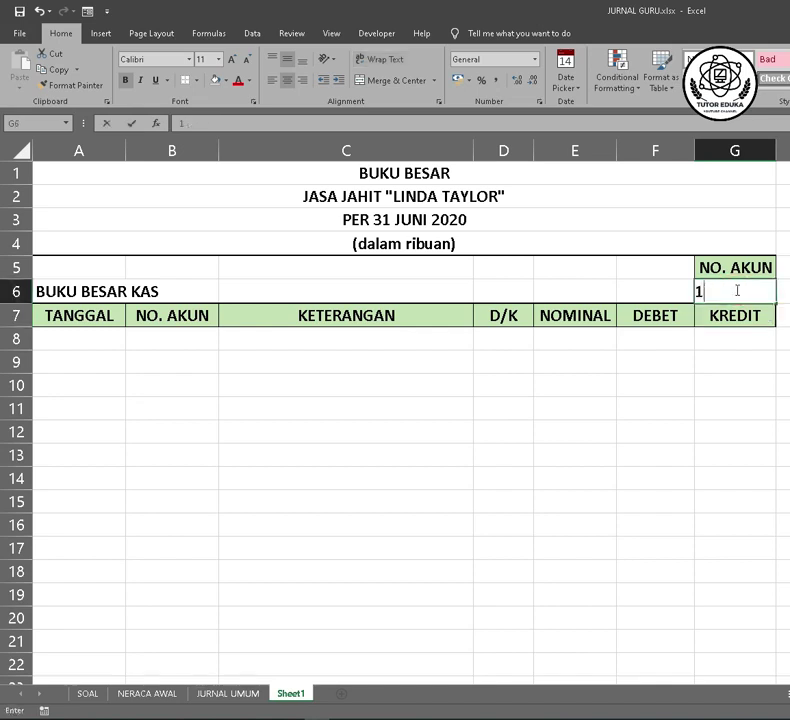
pyautogui.write('102')
pyautogui.press('Return')
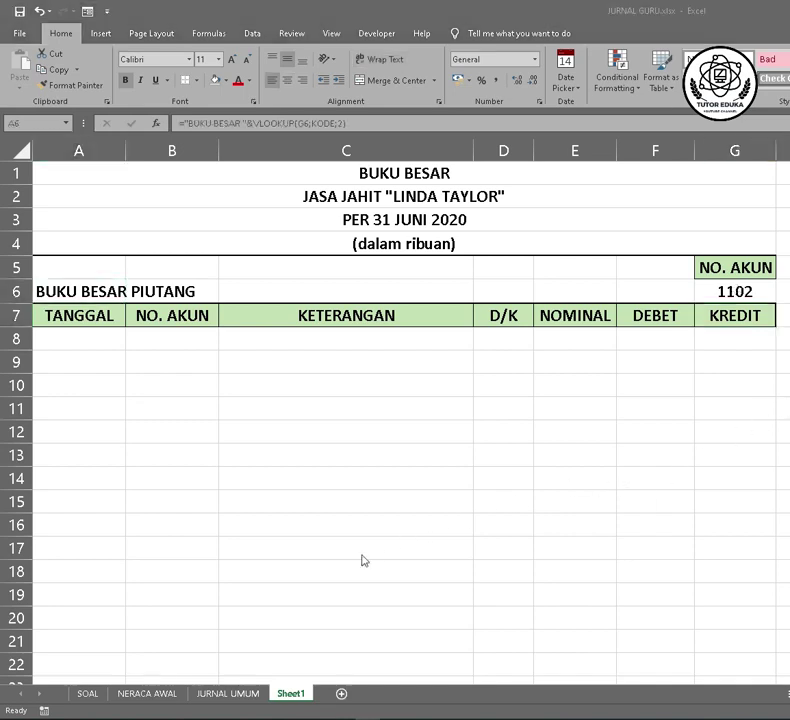
# Check the KODE account table range on the NERACA AWAL sheet and return to the ledger sheet
pyautogui.click(160, 694)
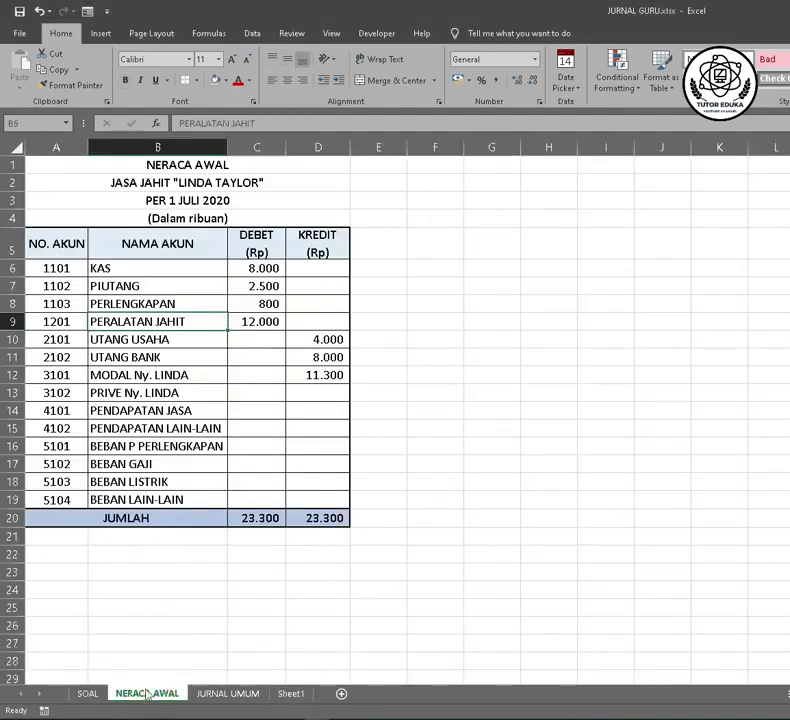
pyautogui.moveTo(45, 245); pyautogui.dragTo(307, 493)
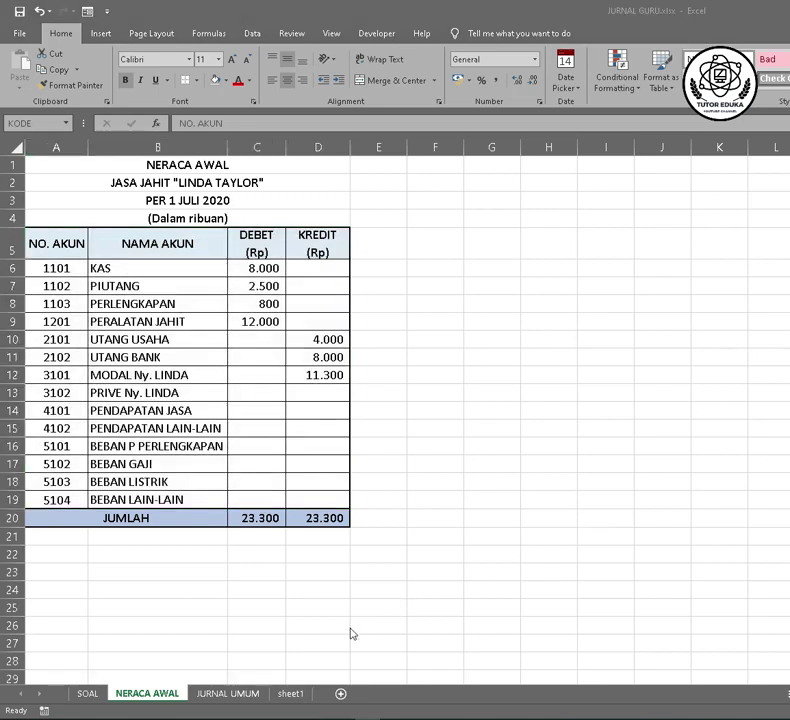
pyautogui.click(291, 694)
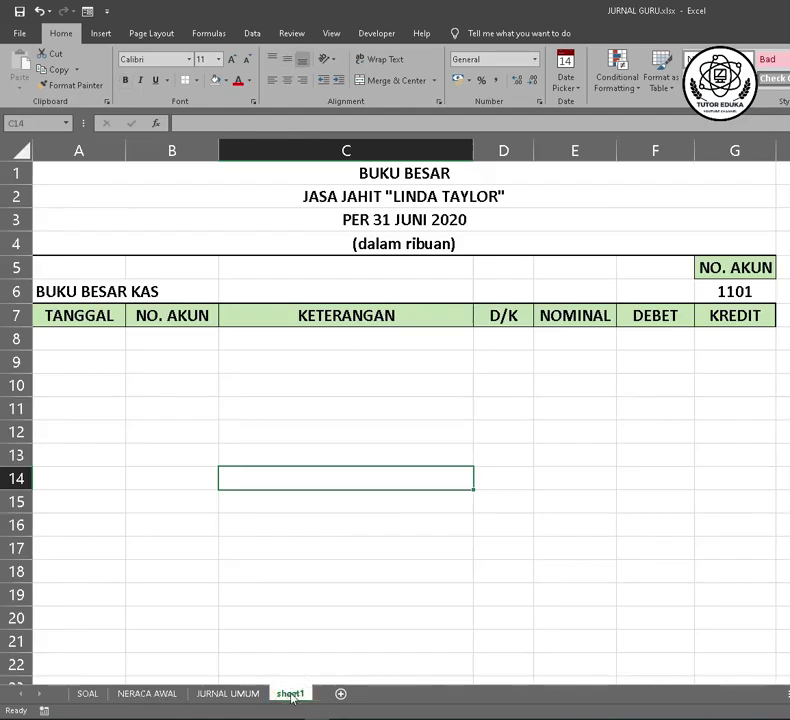
# Rename the ledger sheet as BUKU BESAR
pyautogui.rightClick(291, 697)
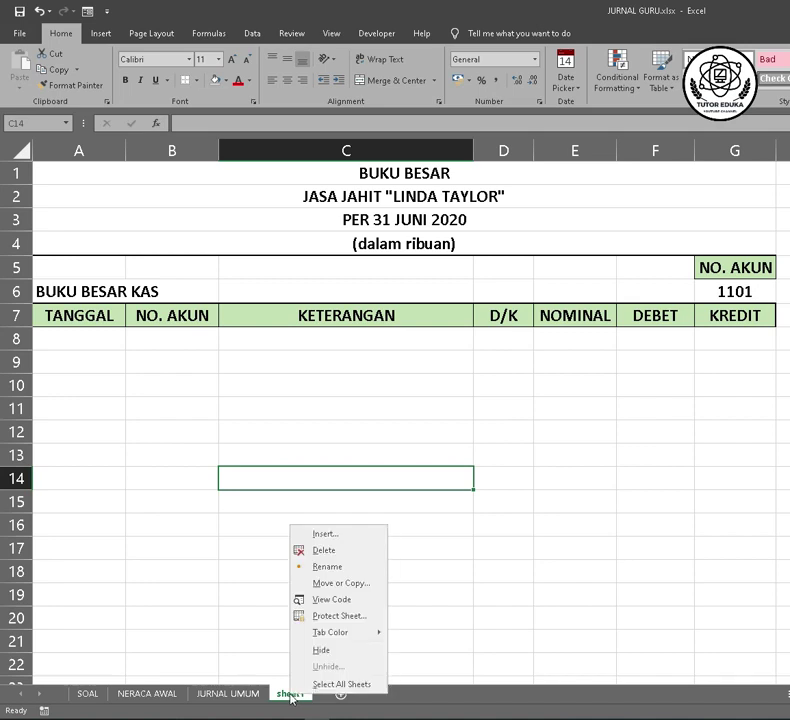
pyautogui.click(338, 569)
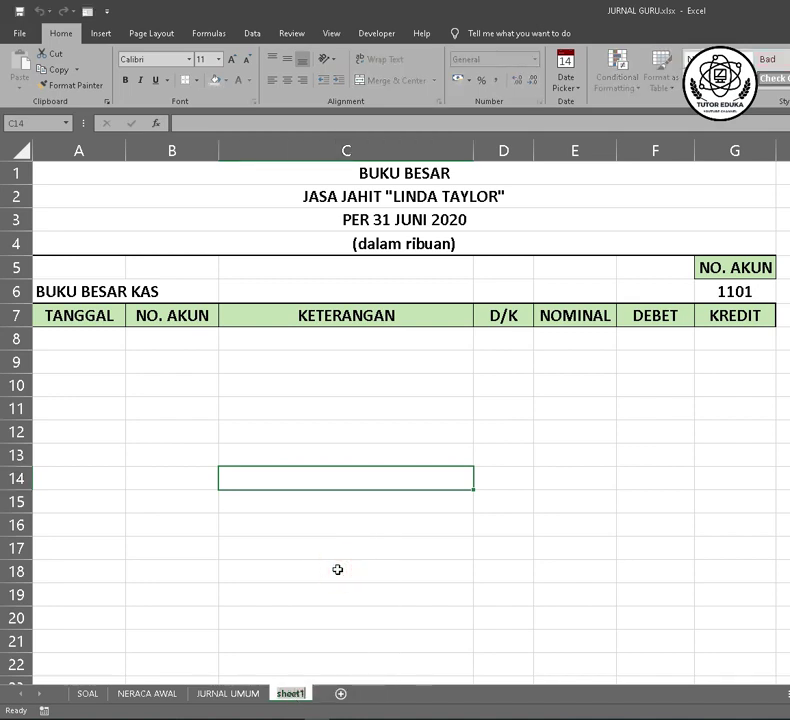
pyautogui.write('BUKU BESAR')
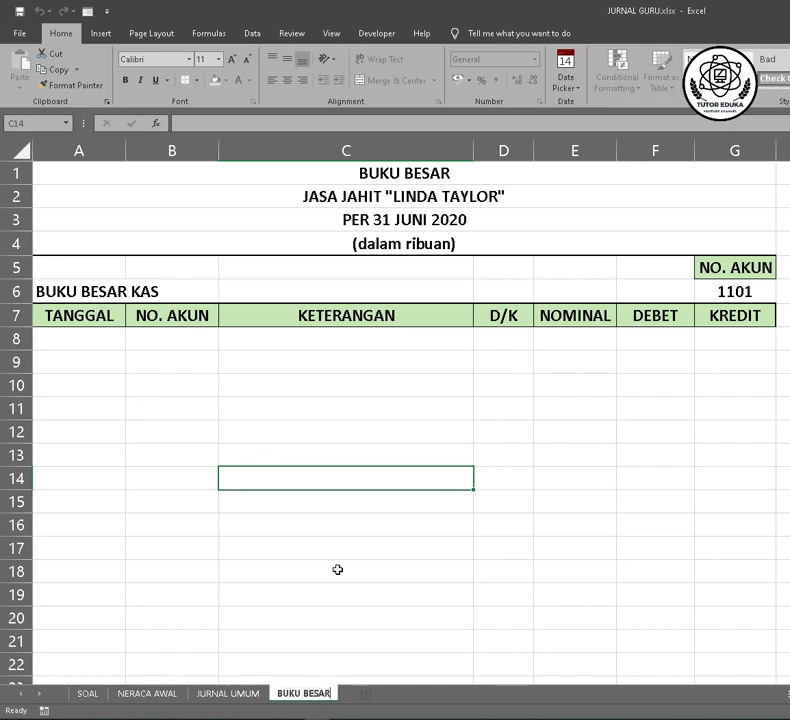
pyautogui.press('Return')
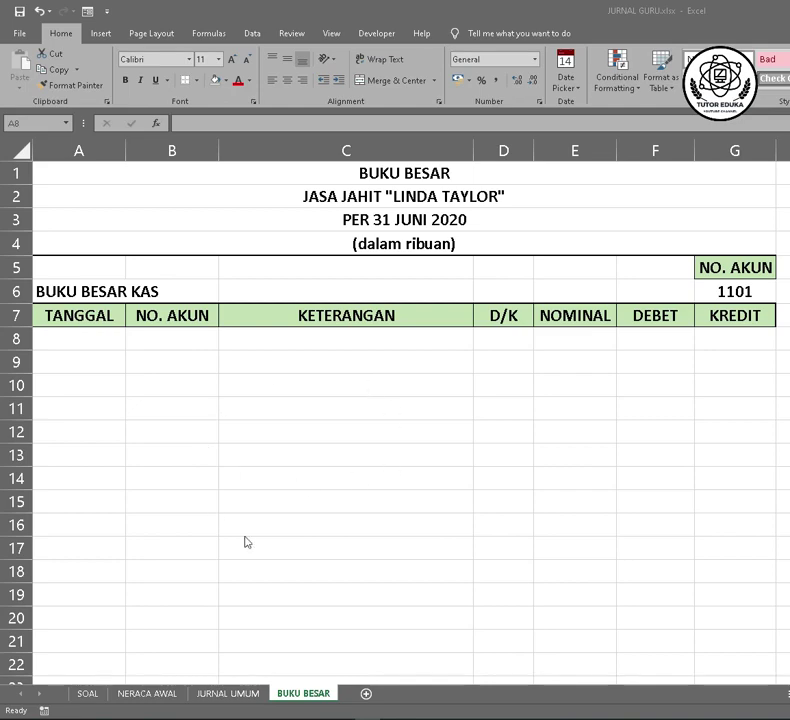
# Start an Advanced Filter from cell A8 of the BUKU BESAR sheet, set to copy the results to another location
pyautogui.click(238, 698)
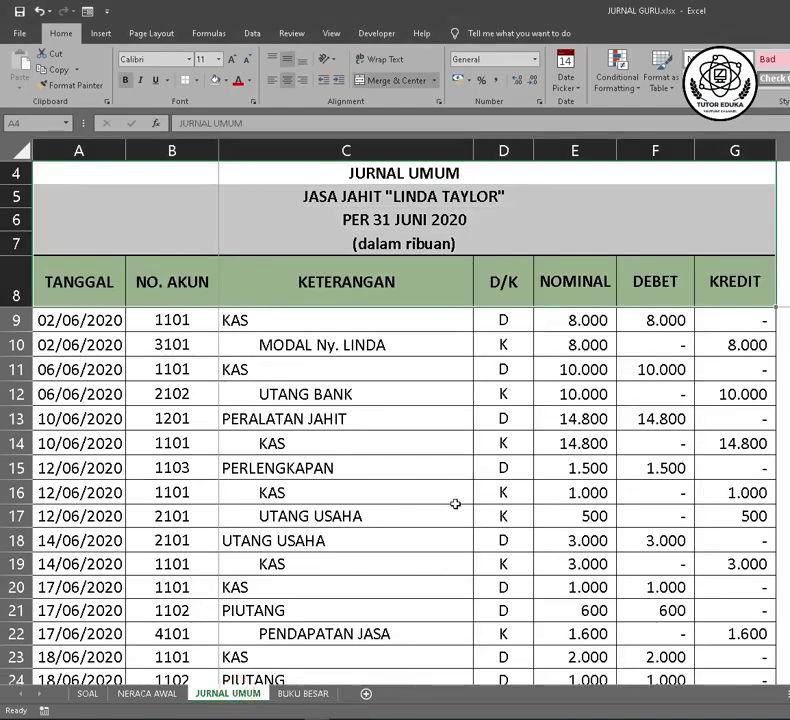
pyautogui.click(296, 700)
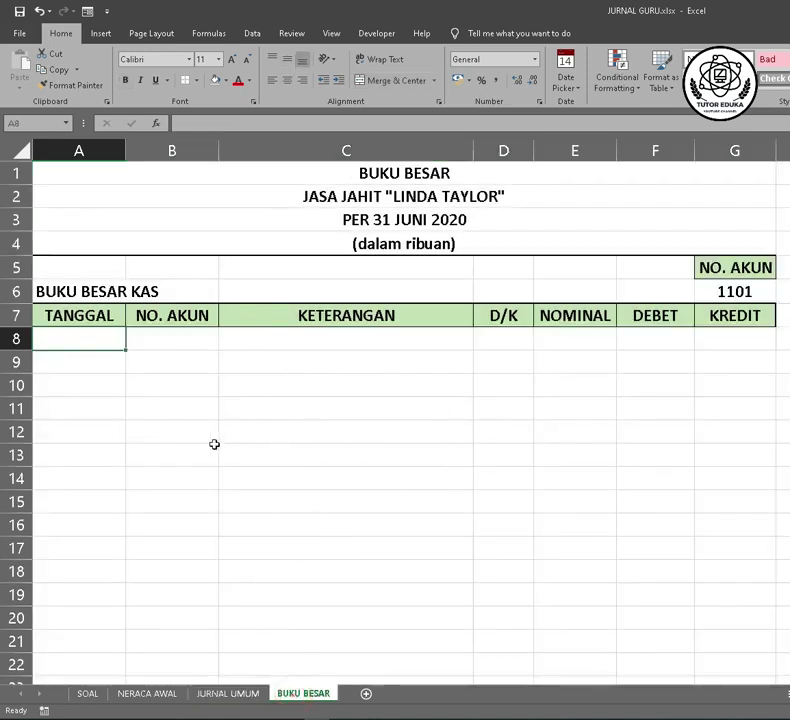
pyautogui.click(79, 340)
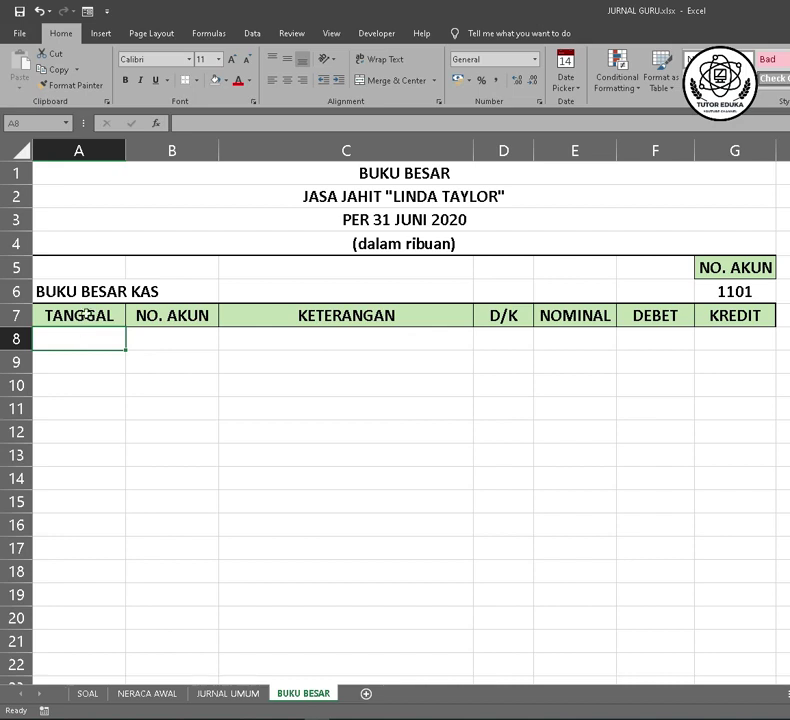
pyautogui.click(252, 34)
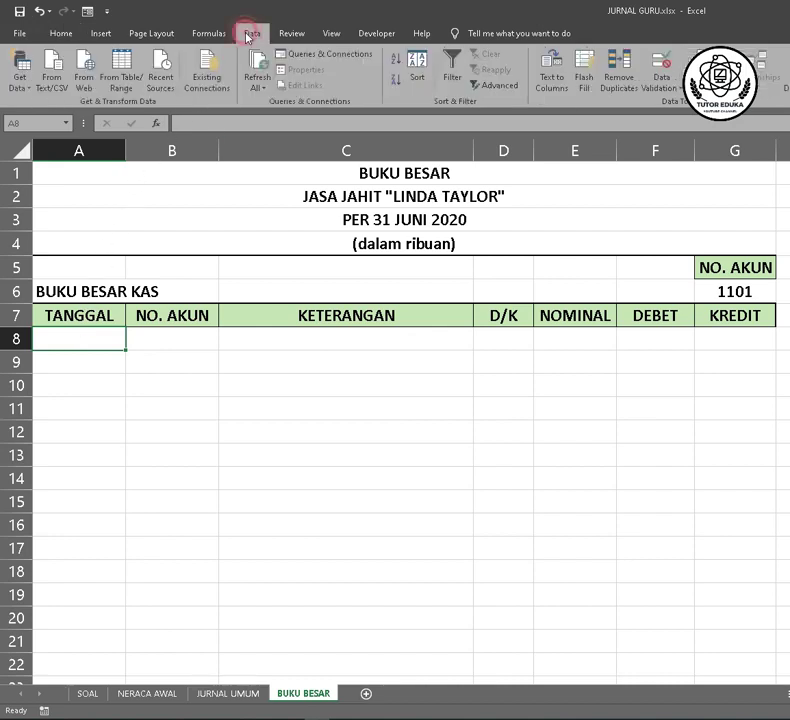
pyautogui.click(487, 86)
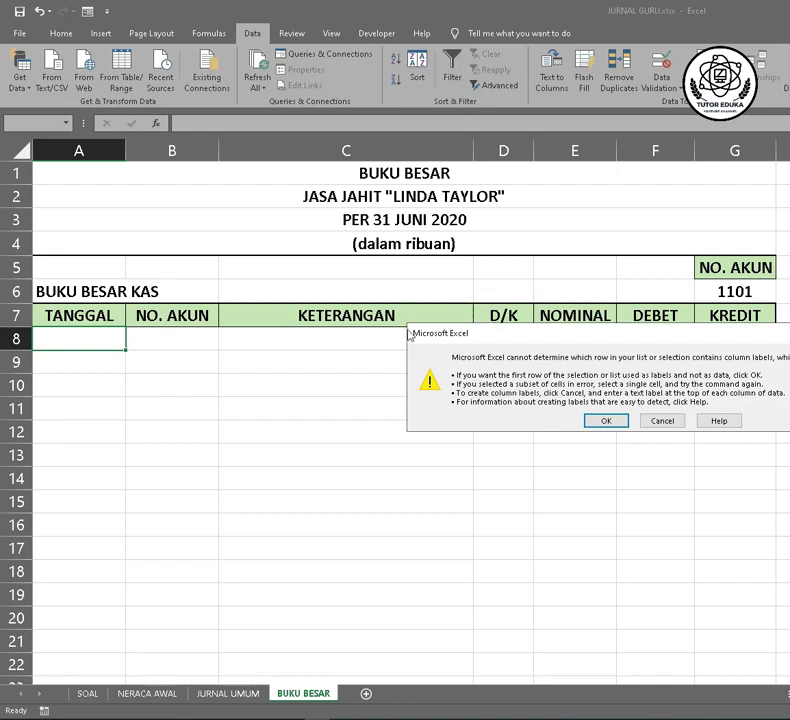
pyautogui.click(600, 421)
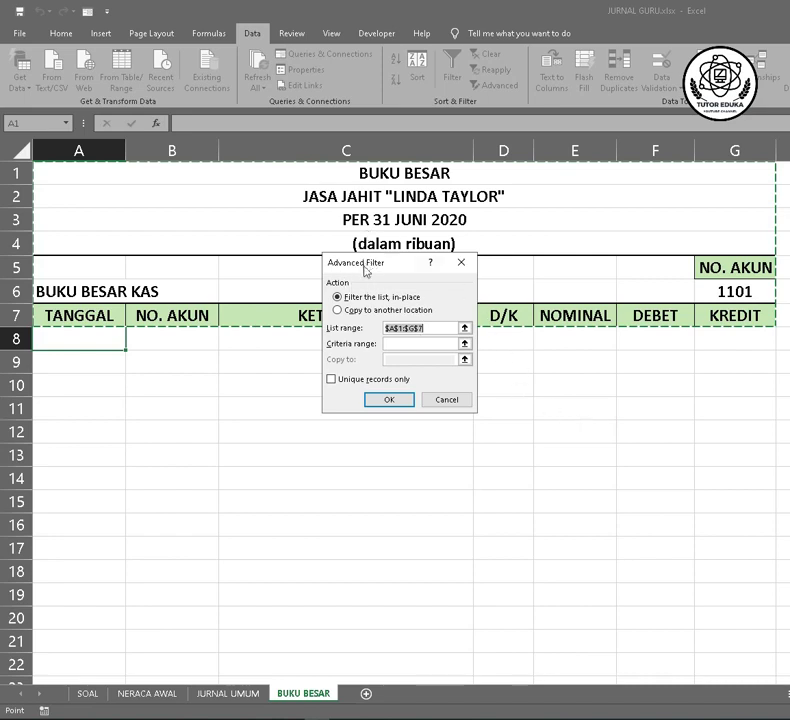
pyautogui.moveTo(389, 268); pyautogui.dragTo(532, 344)
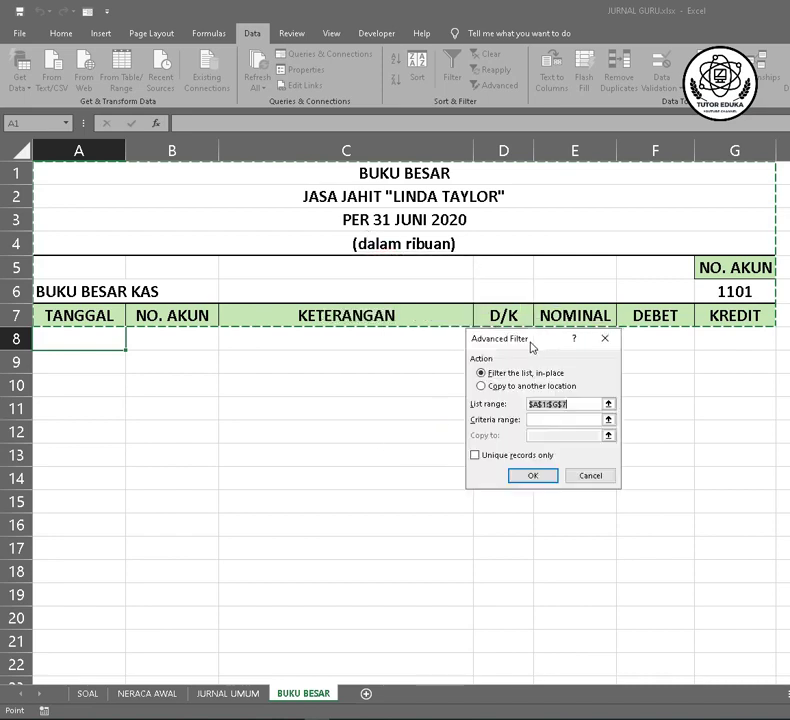
pyautogui.click(481, 387)
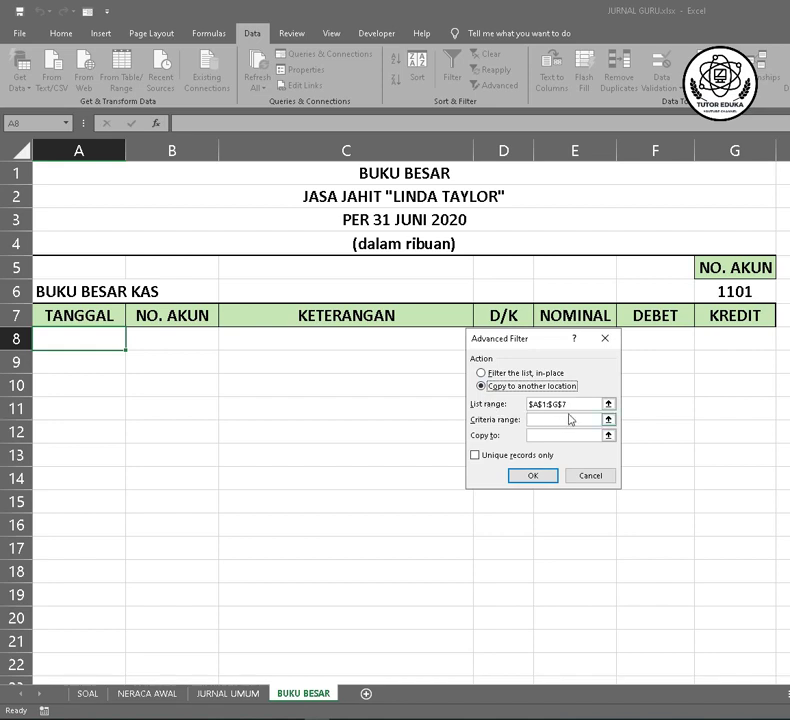
# Set the filter's list range to the journal table A8:G37 on the JURNAL UMUM sheet
pyautogui.click(573, 405)
pyautogui.click(573, 405)
pyautogui.press('BackSpace')
pyautogui.press('BackSpace')
pyautogui.press('BackSpace')
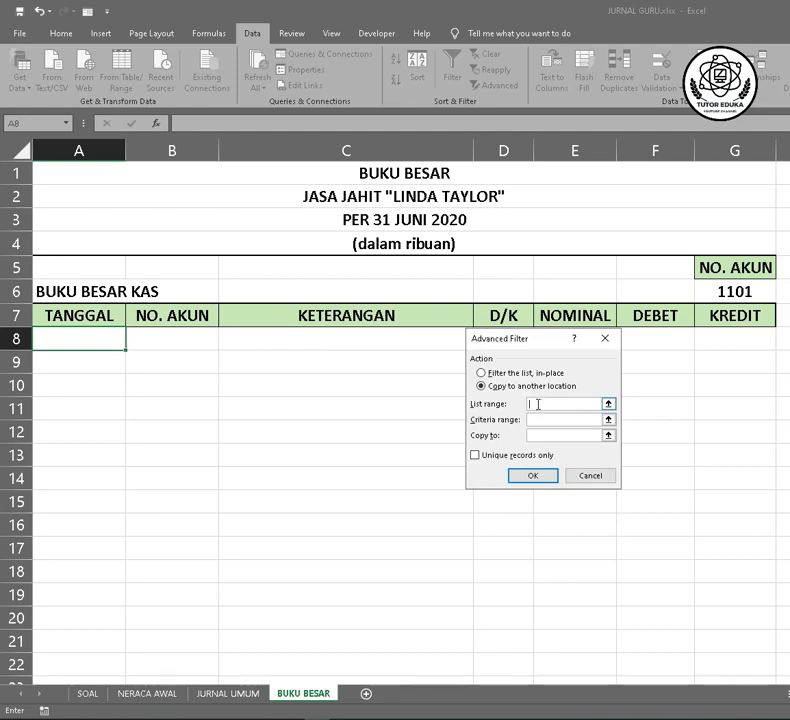
pyautogui.click(230, 694)
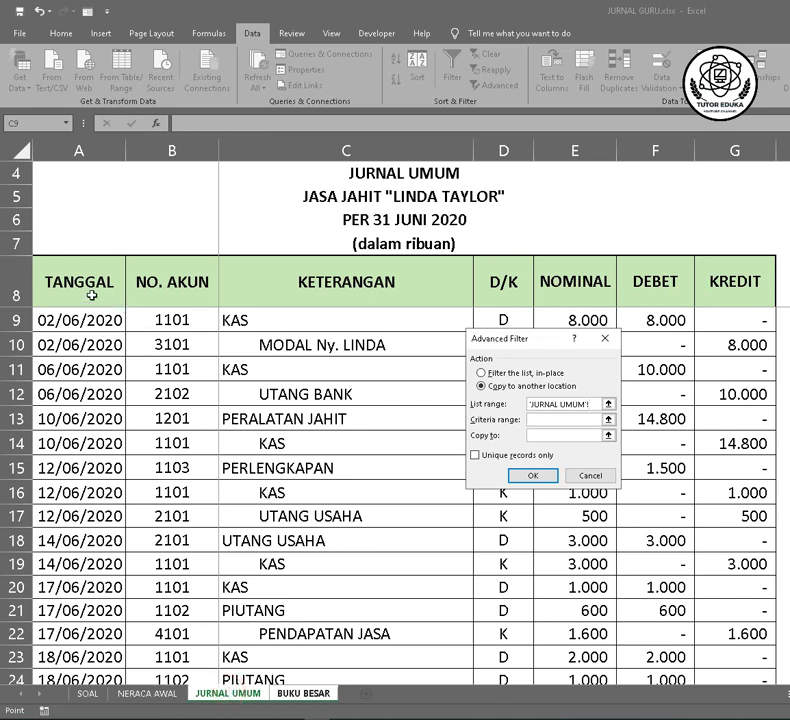
pyautogui.moveTo(78, 284); pyautogui.dragTo(731, 626)
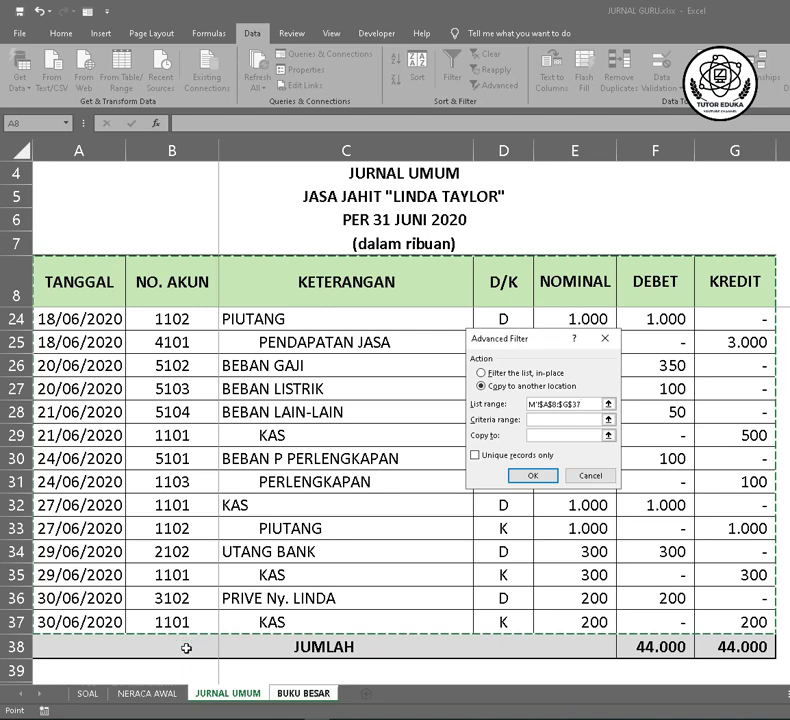
# Set the criteria range to G5:G6 and the copy destination to header cells A7:G7 on BUKU BESAR, and run the filter
pyautogui.click(537, 420)
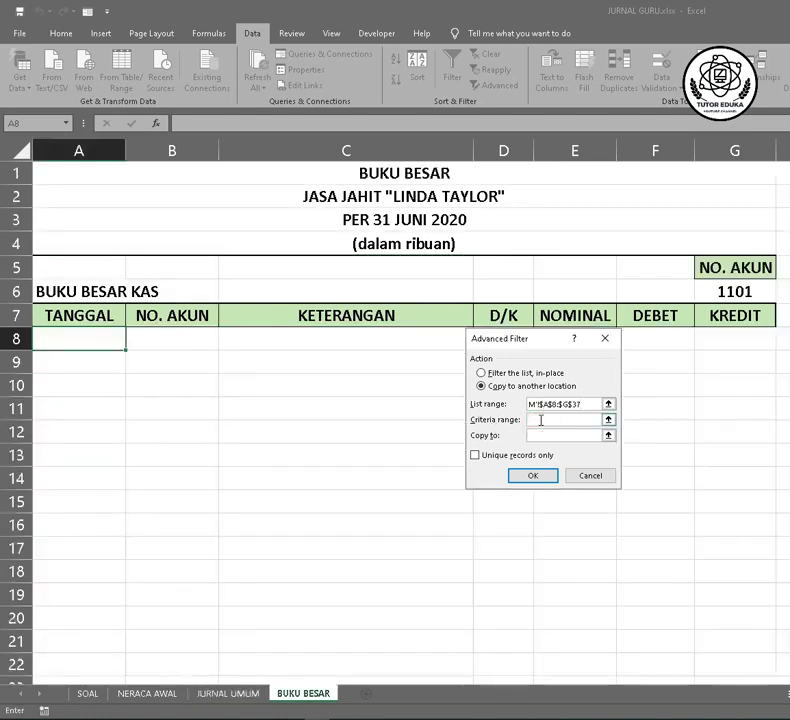
pyautogui.click(728, 267)
pyautogui.moveTo(728, 267); pyautogui.dragTo(727, 285)
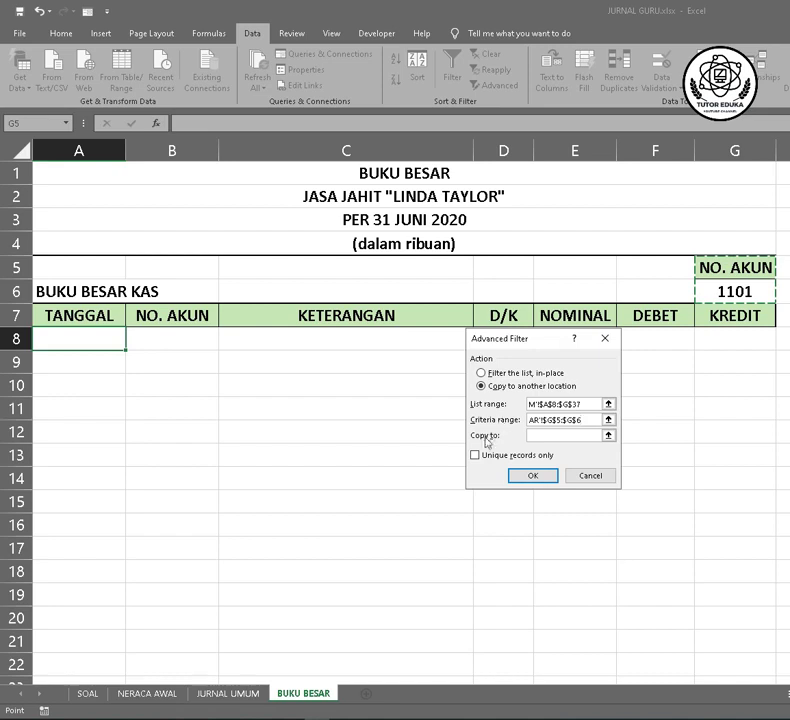
pyautogui.click(537, 436)
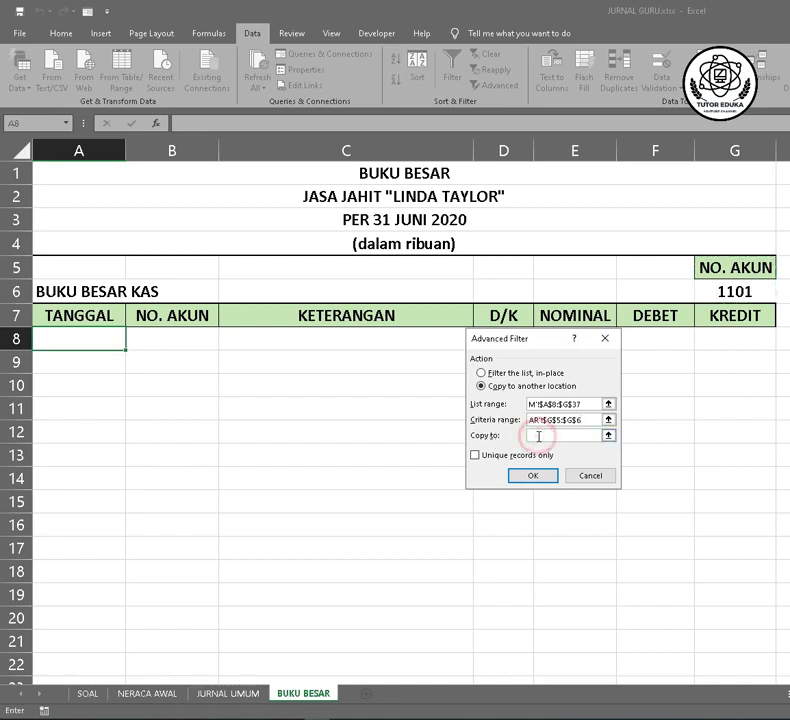
pyautogui.click(64, 316)
pyautogui.moveTo(64, 316); pyautogui.dragTo(703, 320)
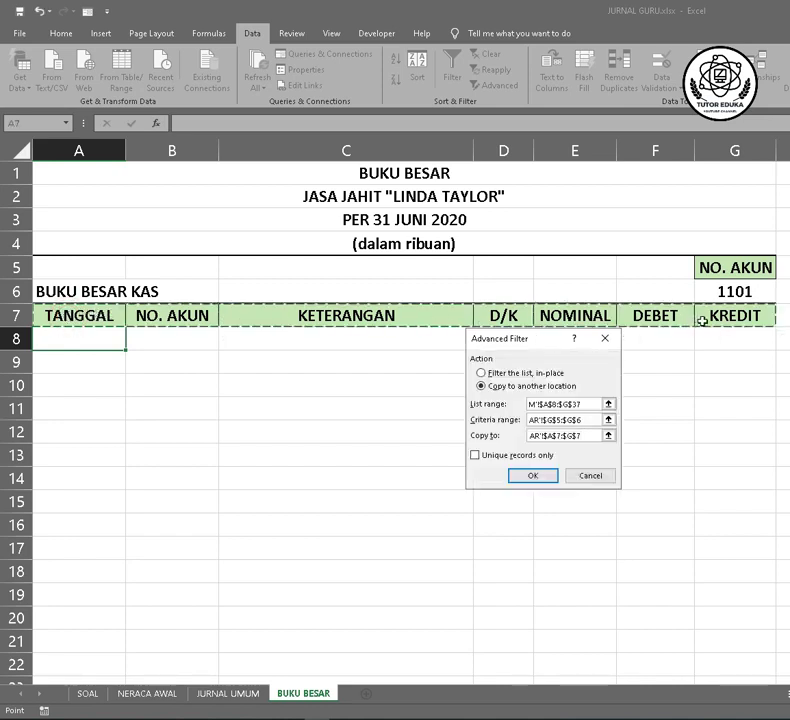
pyautogui.click(521, 478)
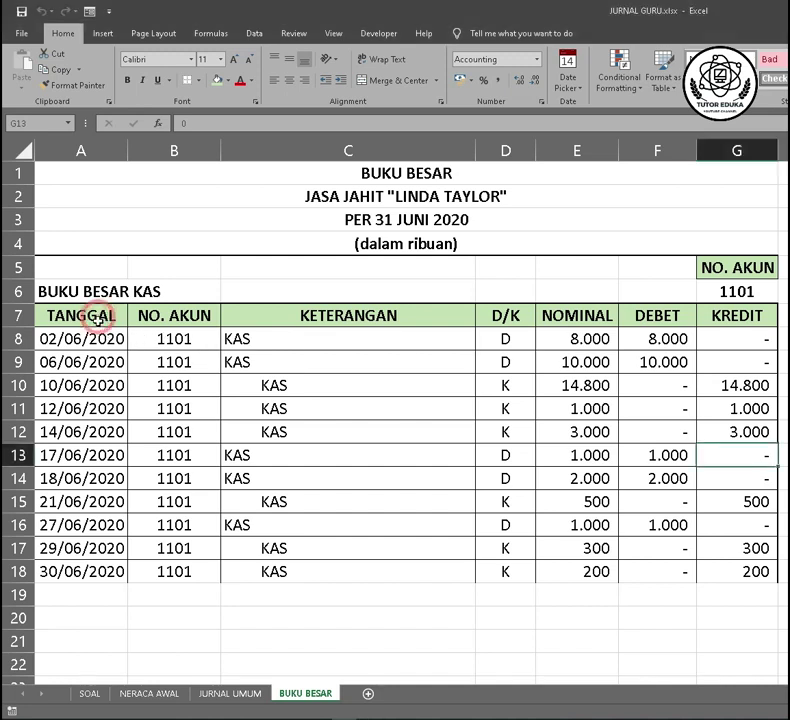
# Insert an entire row above the first ledger entry, at row 8
pyautogui.click(78, 340)
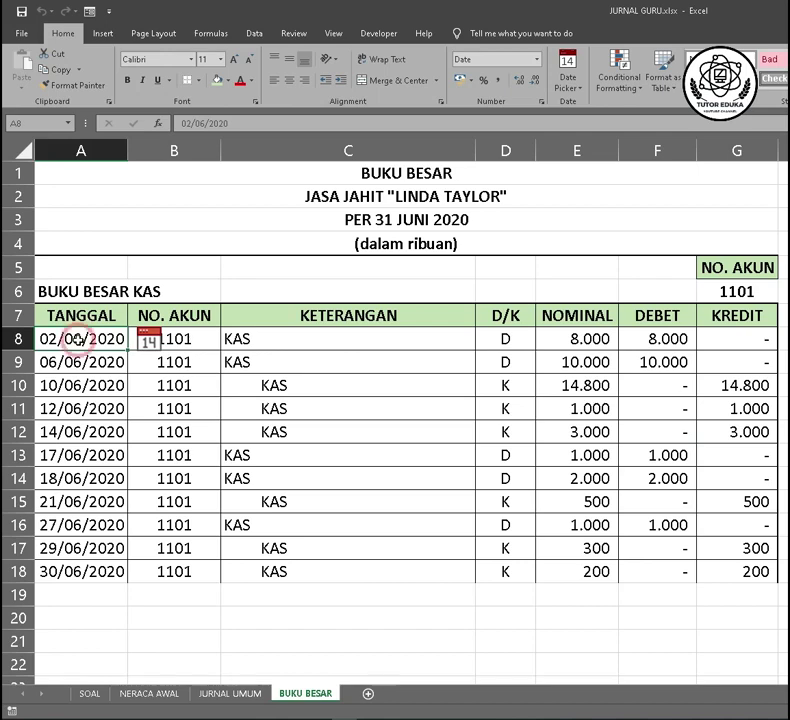
pyautogui.rightClick(78, 340)
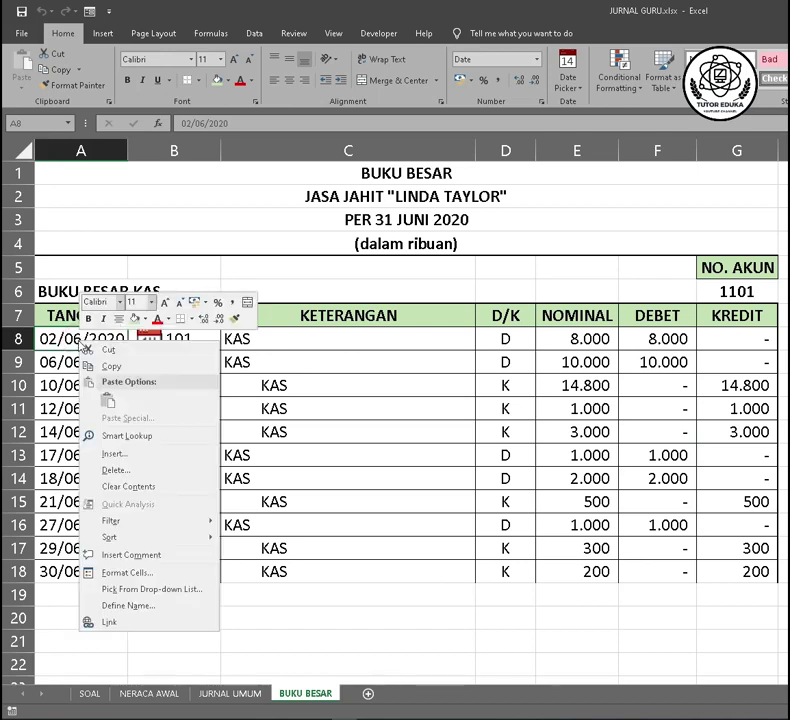
pyautogui.click(113, 454)
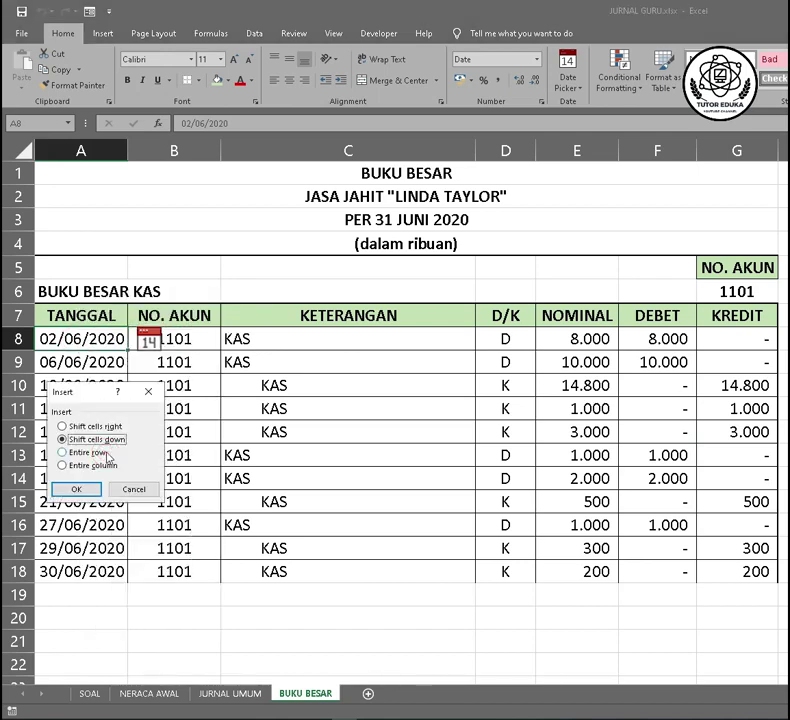
pyautogui.click(82, 452)
pyautogui.click(78, 489)
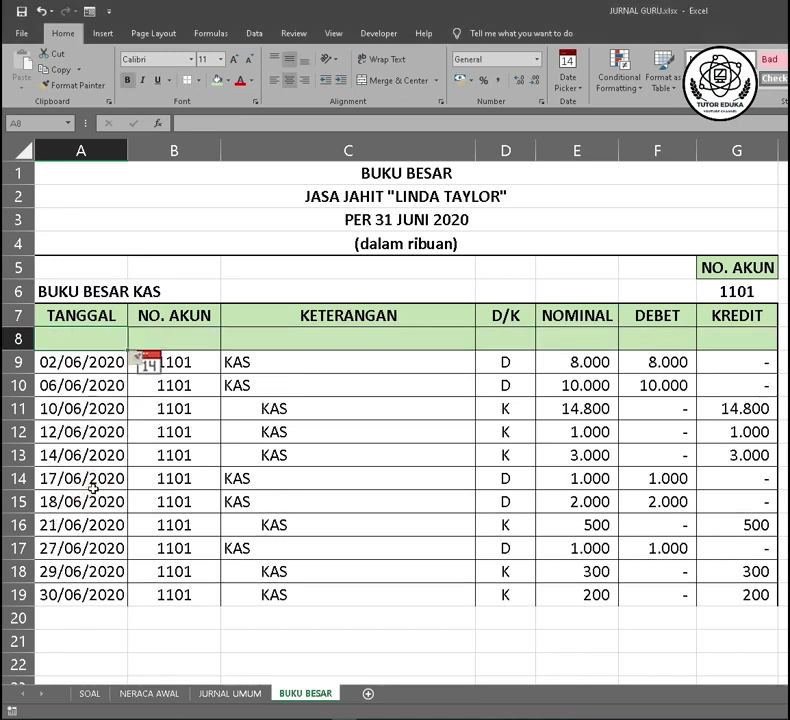
# Enter the date 01/06/2020 in the TANGGAL cell A8
pyautogui.click(88, 336)
pyautogui.write('01')
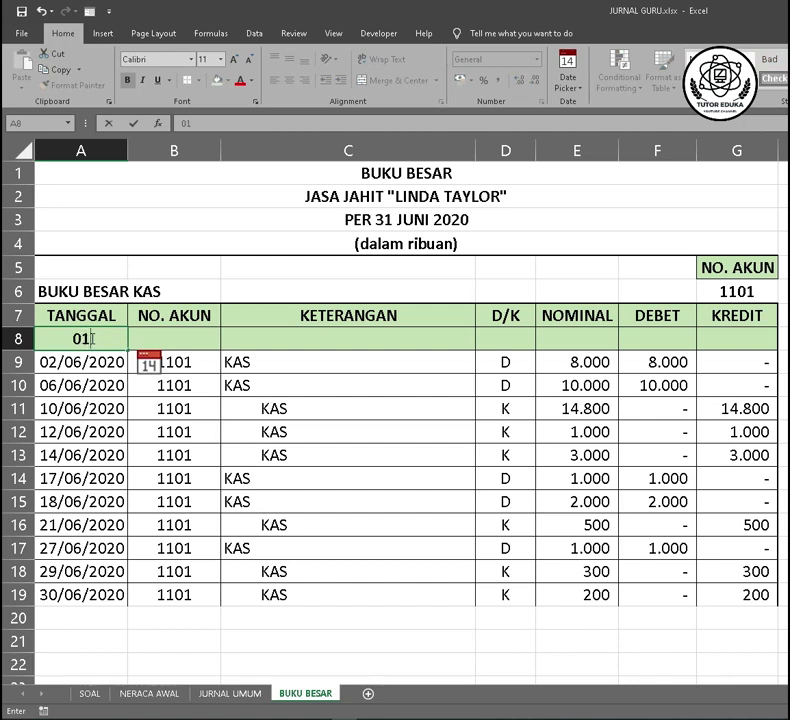
pyautogui.write('/06')
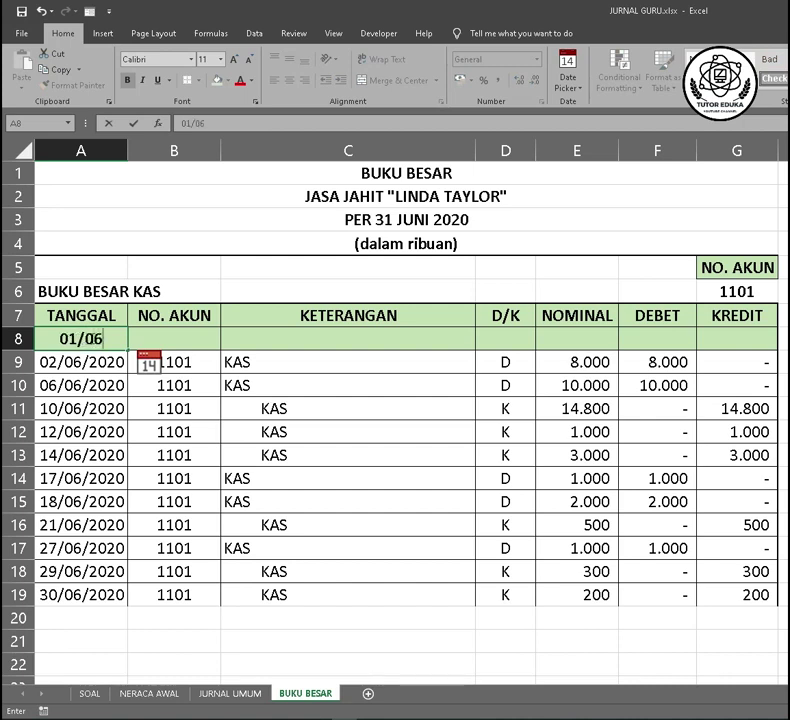
pyautogui.write('/2020')
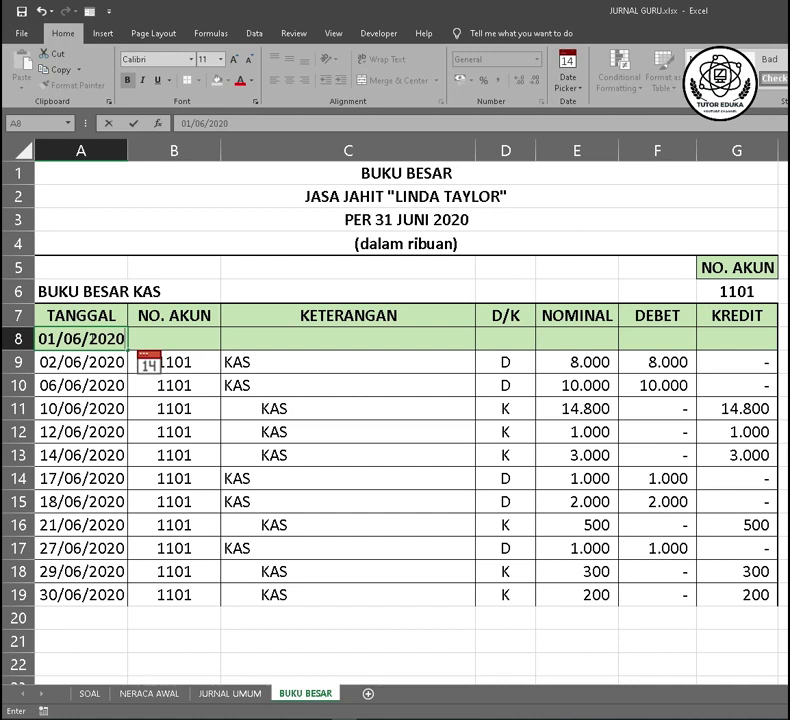
pyautogui.press('Tab')
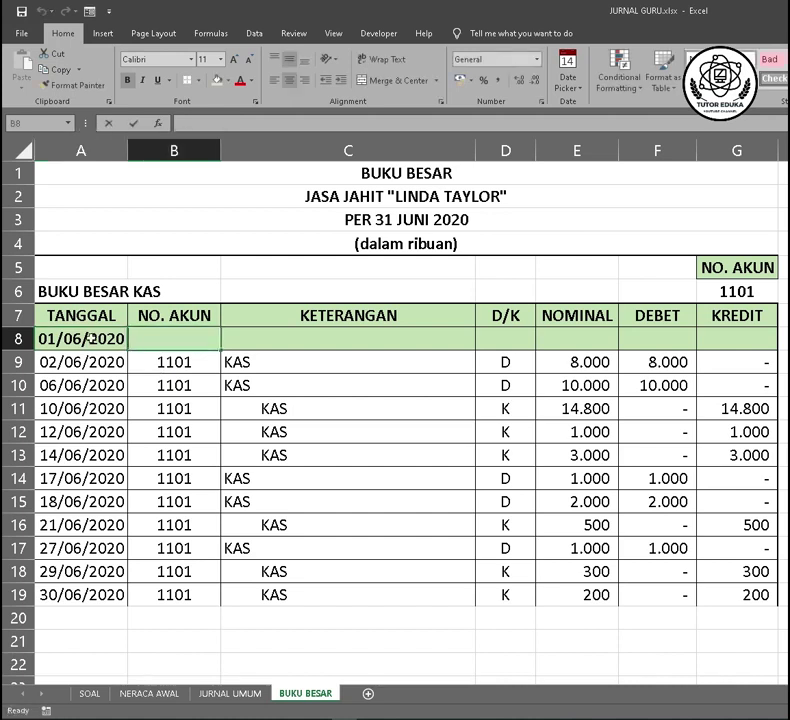
# Link the NO. AKUN cell B8 to B9 and enter SALDO AWAL in the KETERANGAN cell C8
pyautogui.write('=')
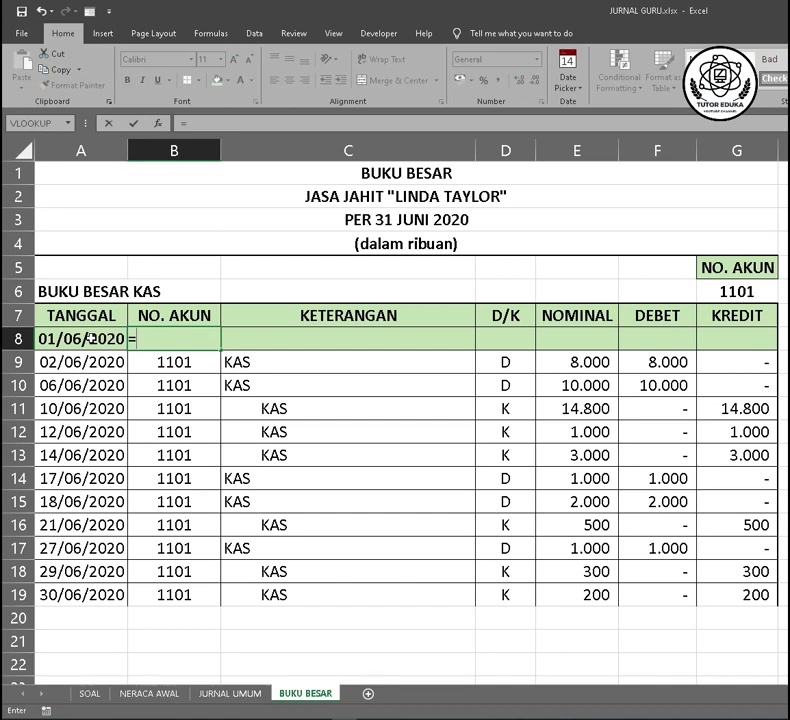
pyautogui.click(153, 361)
pyautogui.press('Return')
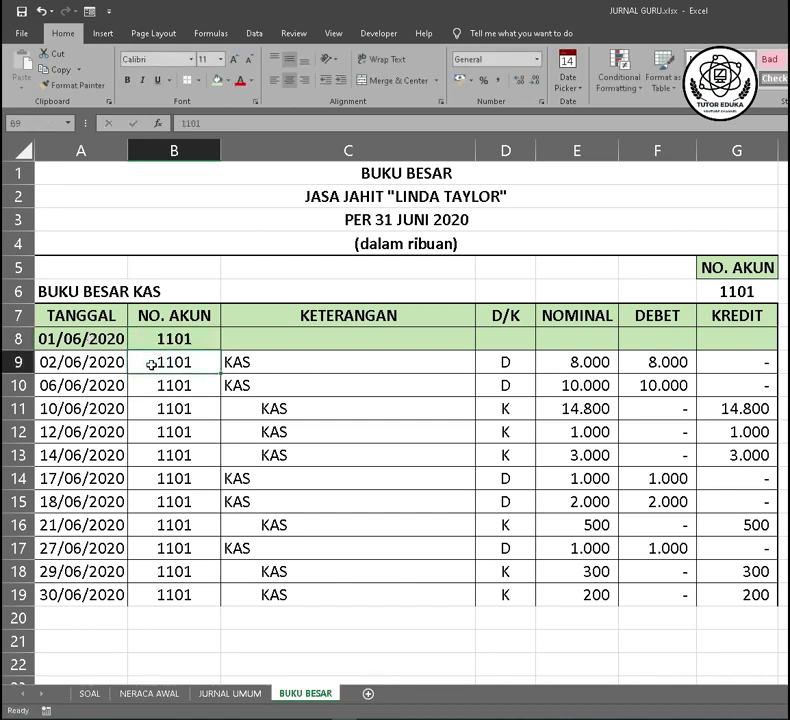
pyautogui.click(257, 342)
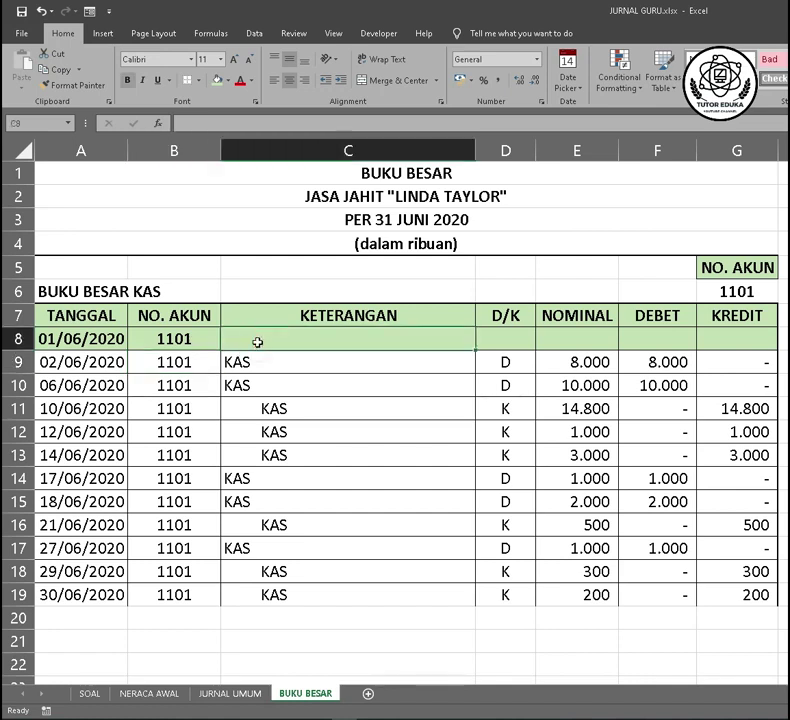
pyautogui.write('SALDO AWAL')
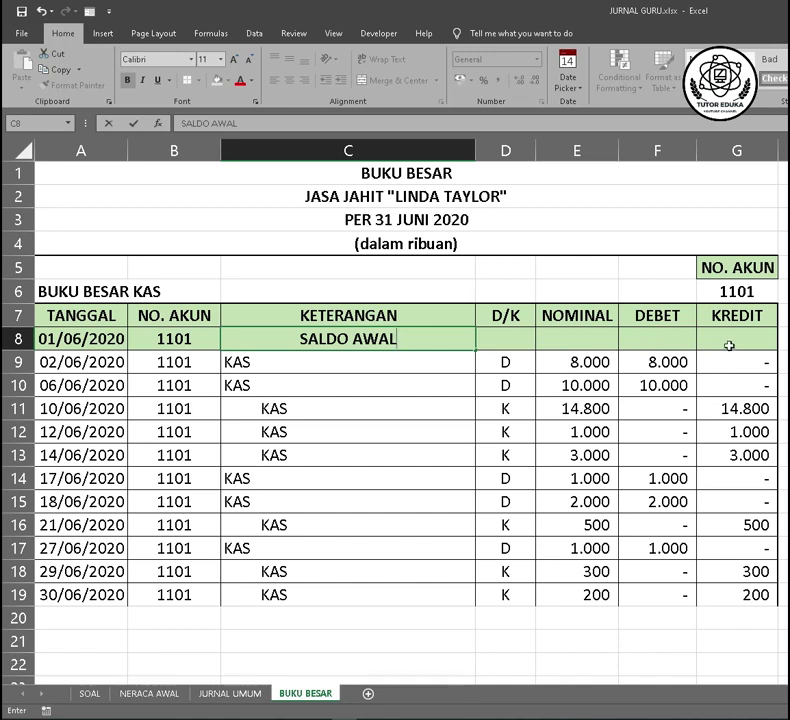
# Enter =VLOOKUP(B8;KODE;3) in the DEBET cell F8 and compare it with the KAS debit balance on the NERACA AWAL sheet
pyautogui.click(660, 341)
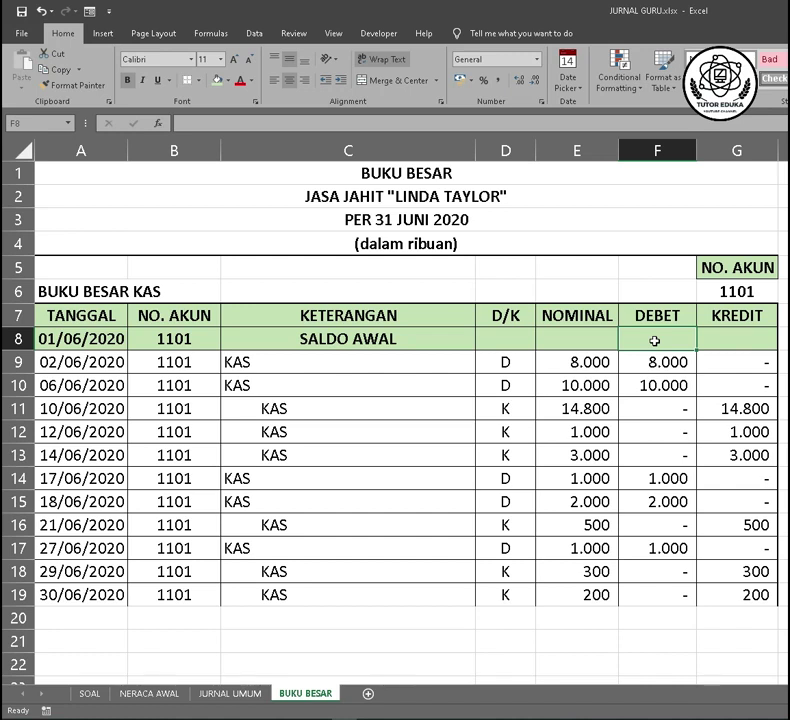
pyautogui.write('=')
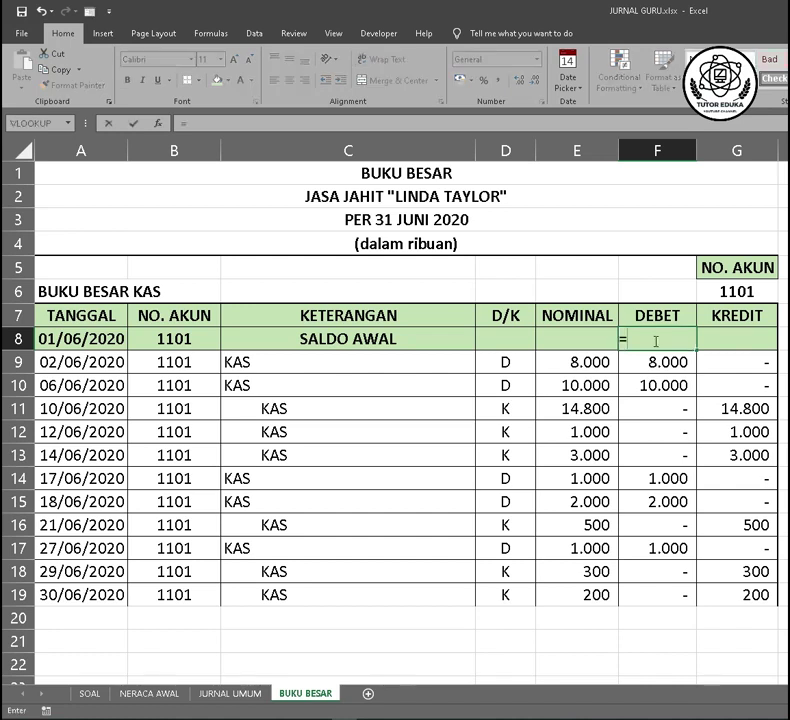
pyautogui.write('VLOOKUP')
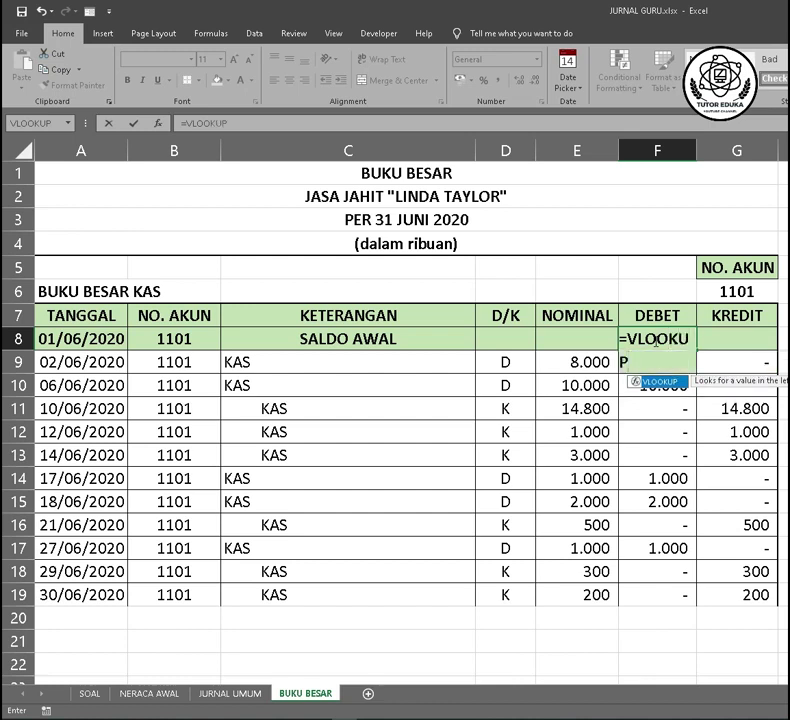
pyautogui.write('(')
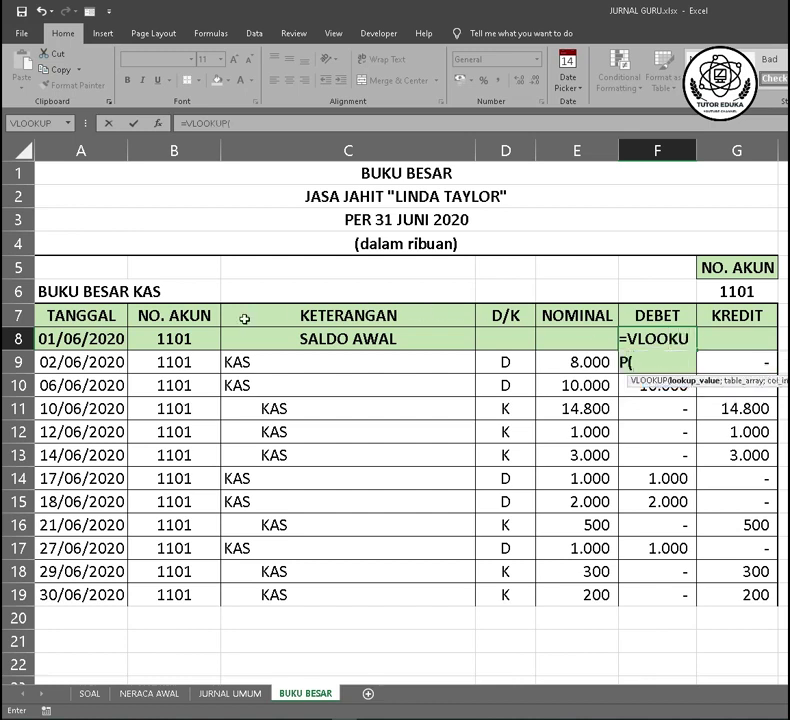
pyautogui.click(176, 340)
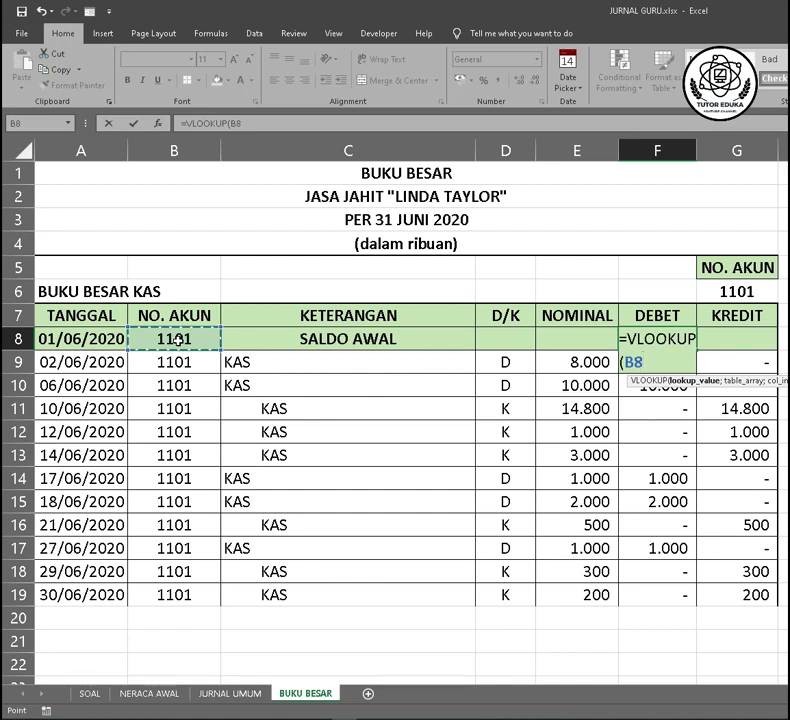
pyautogui.write(';KO')
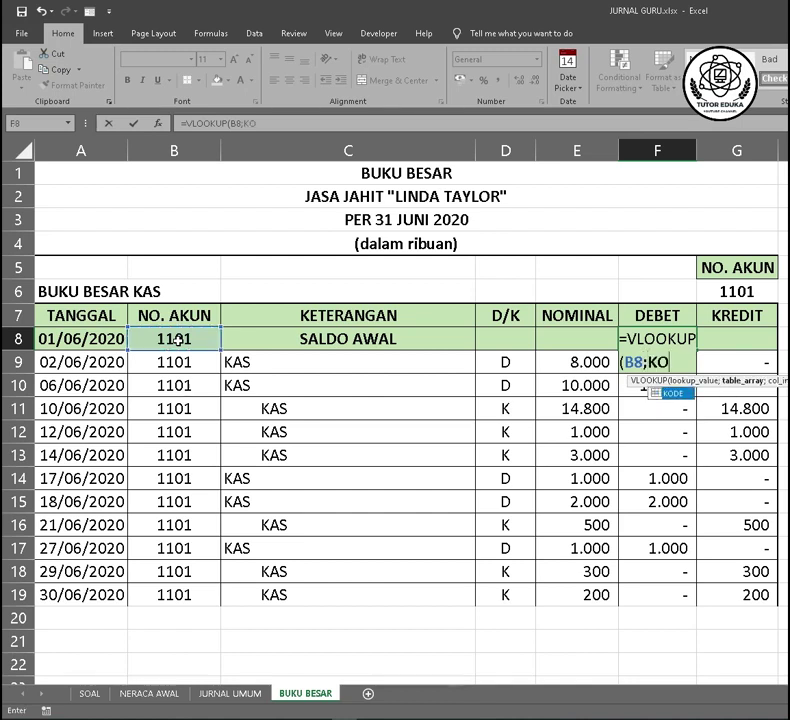
pyautogui.write('DE;')
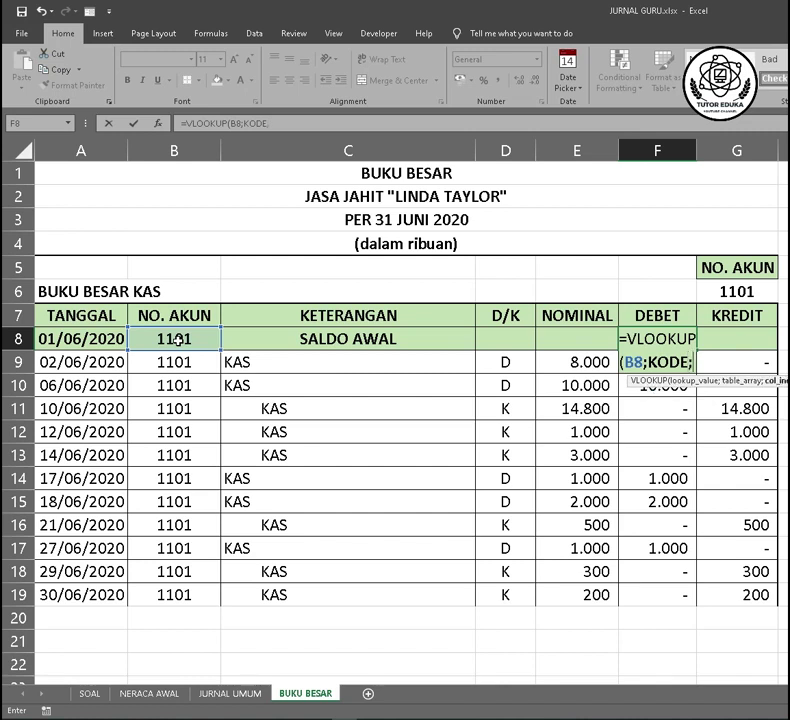
pyautogui.write('3')
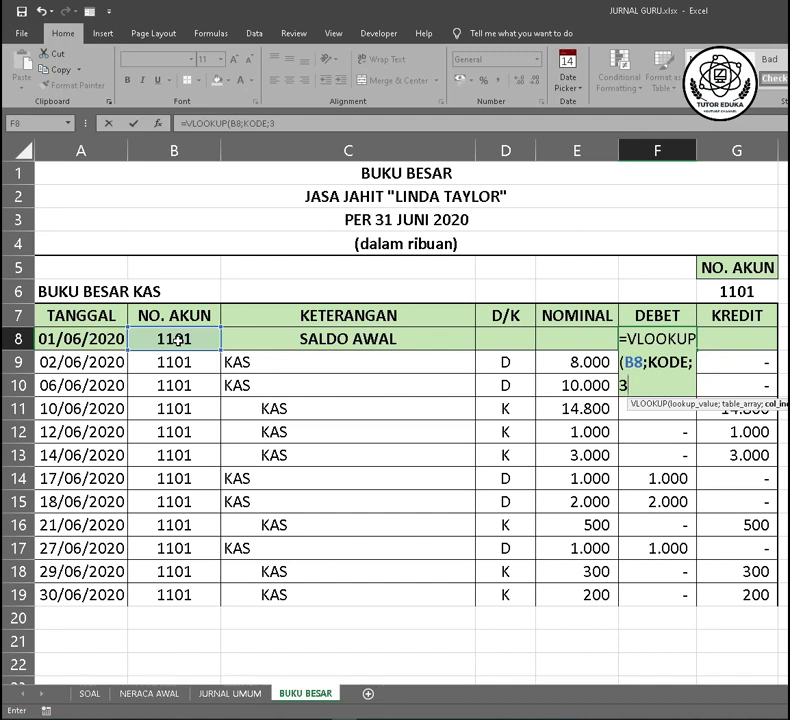
pyautogui.write(')')
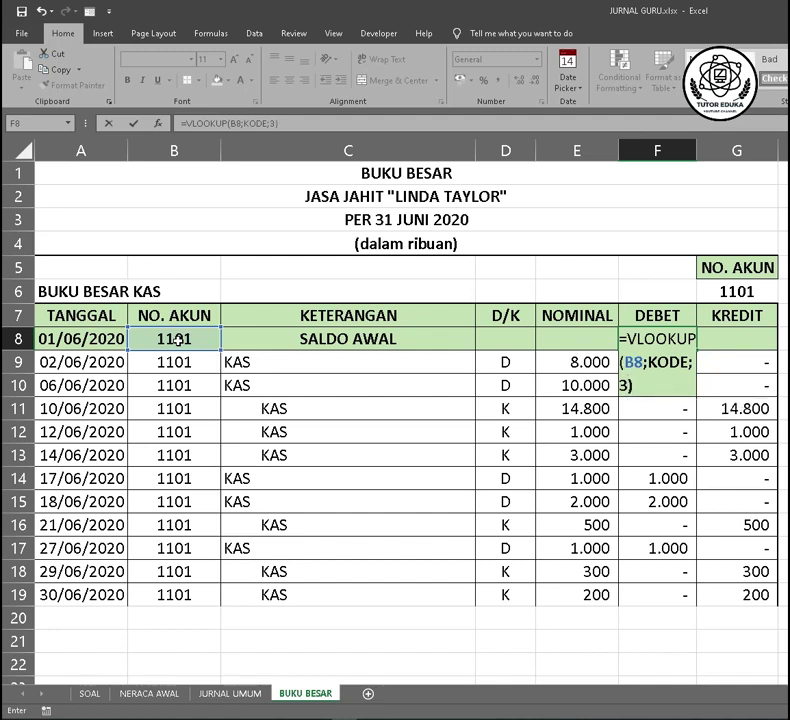
pyautogui.press('Return')
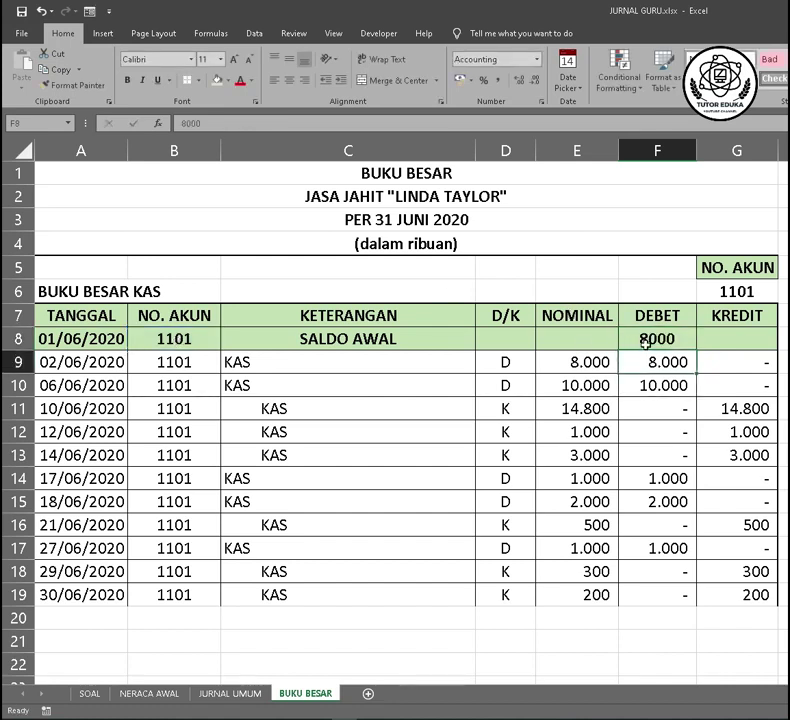
pyautogui.click(165, 692)
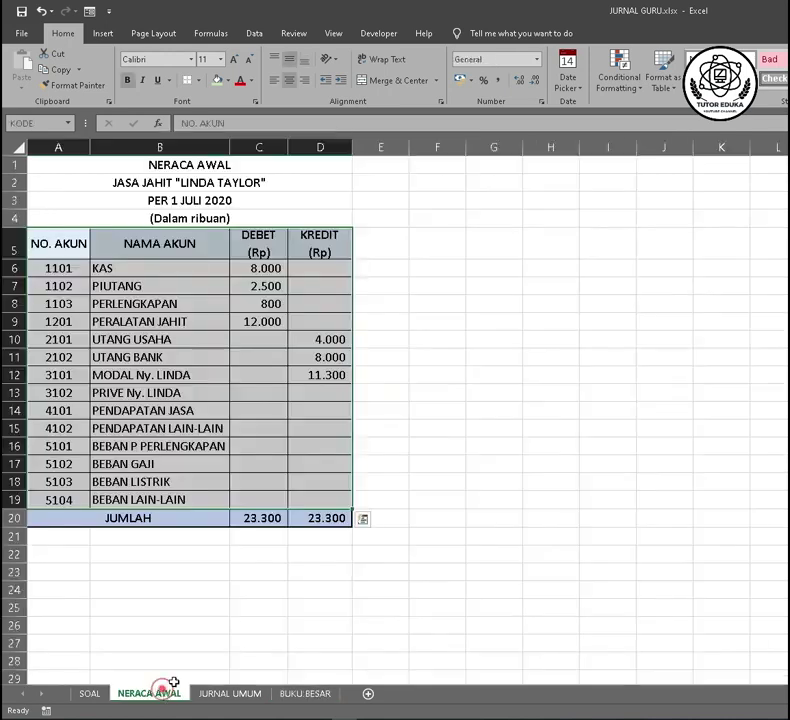
pyautogui.click(260, 270)
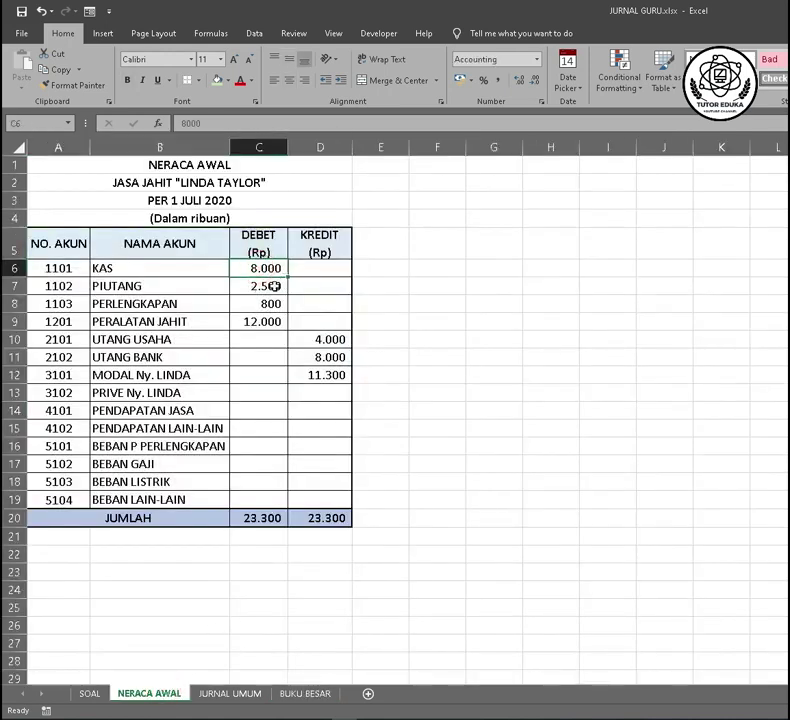
pyautogui.click(303, 693)
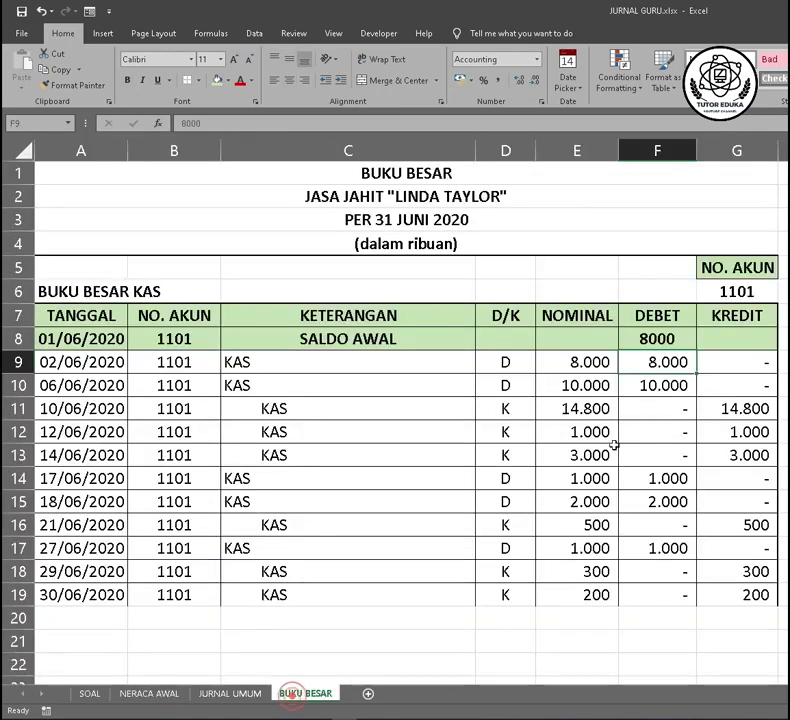
# Enter =VLOOKUP(B8;KODE;4) in the KREDIT cell G8 and compare it with the KAS credit balance on the NERACA AWAL sheet
pyautogui.click(720, 340)
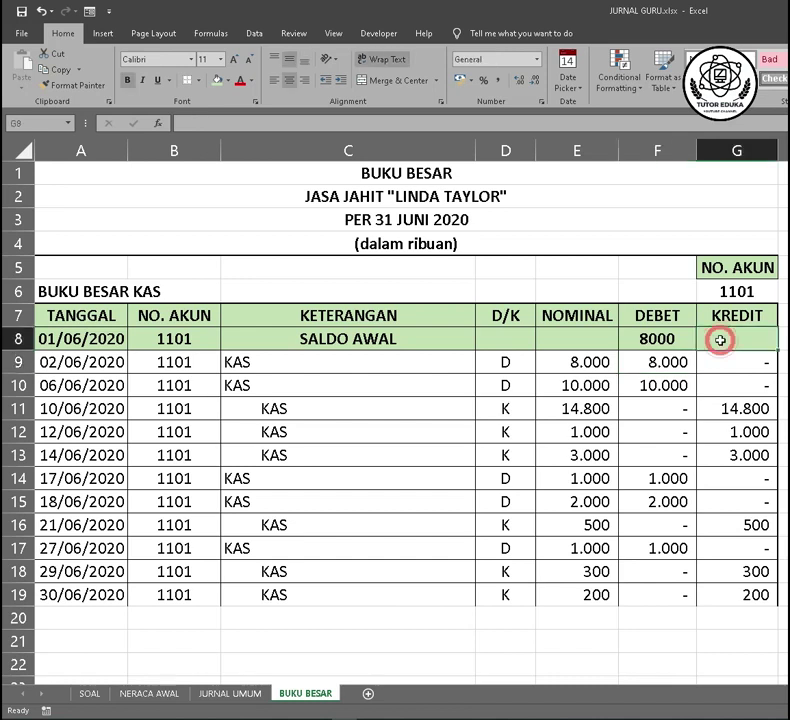
pyautogui.write('=')
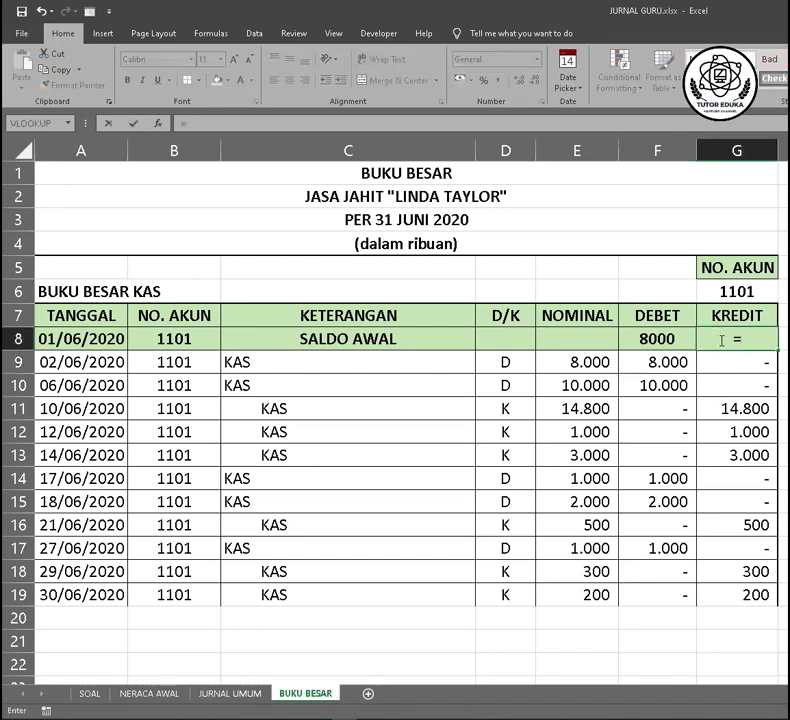
pyautogui.write('VLOOKUP')
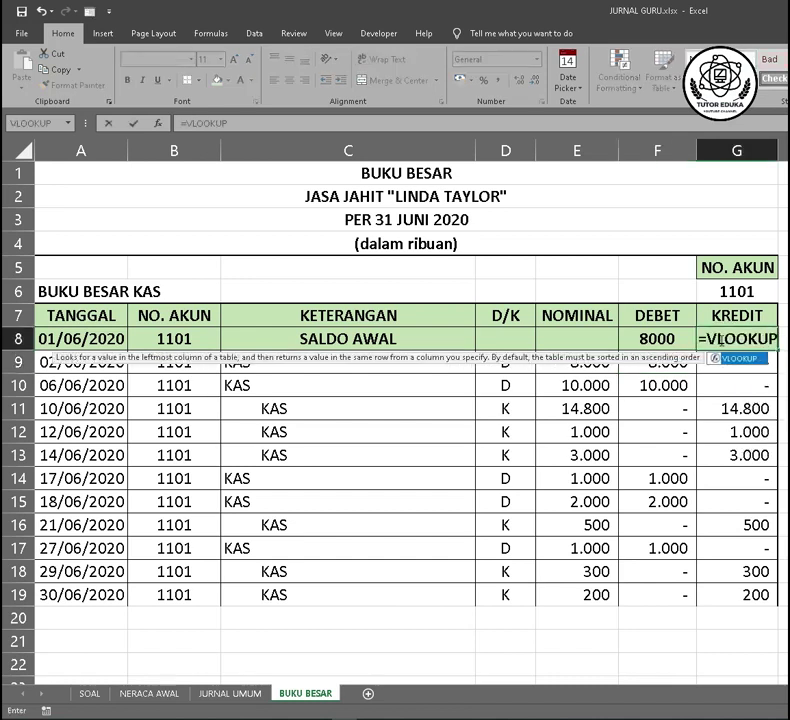
pyautogui.write('(')
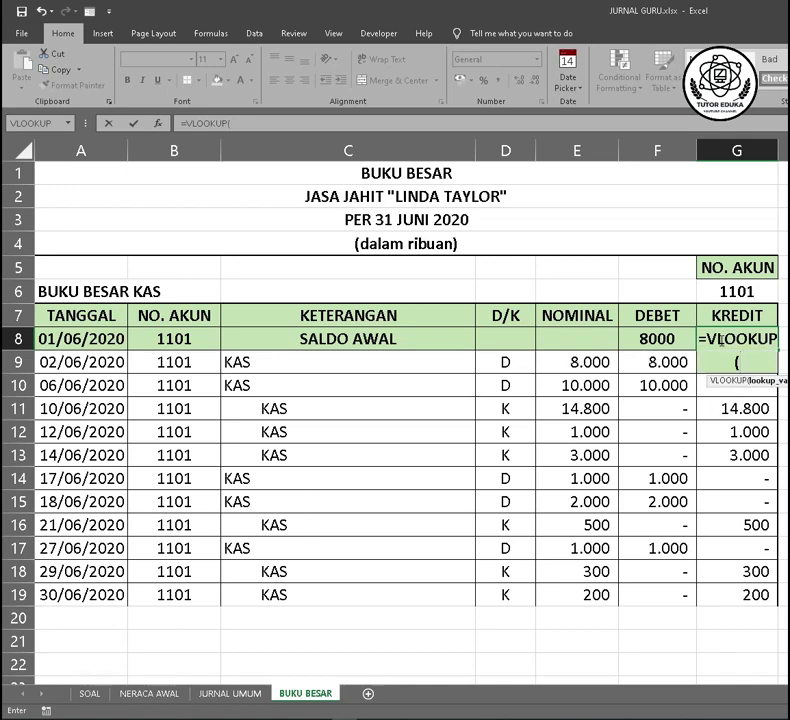
pyautogui.click(178, 340)
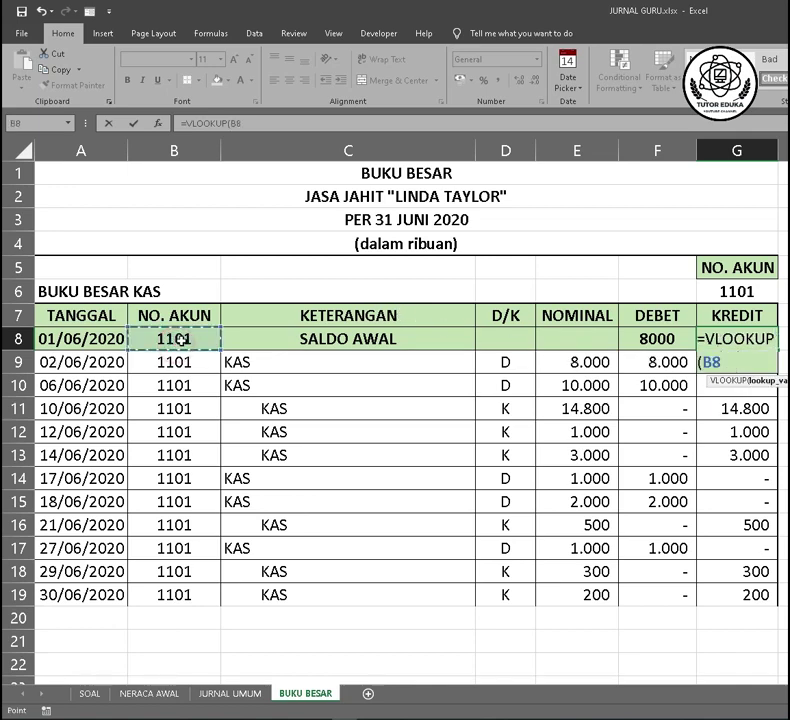
pyautogui.write(';')
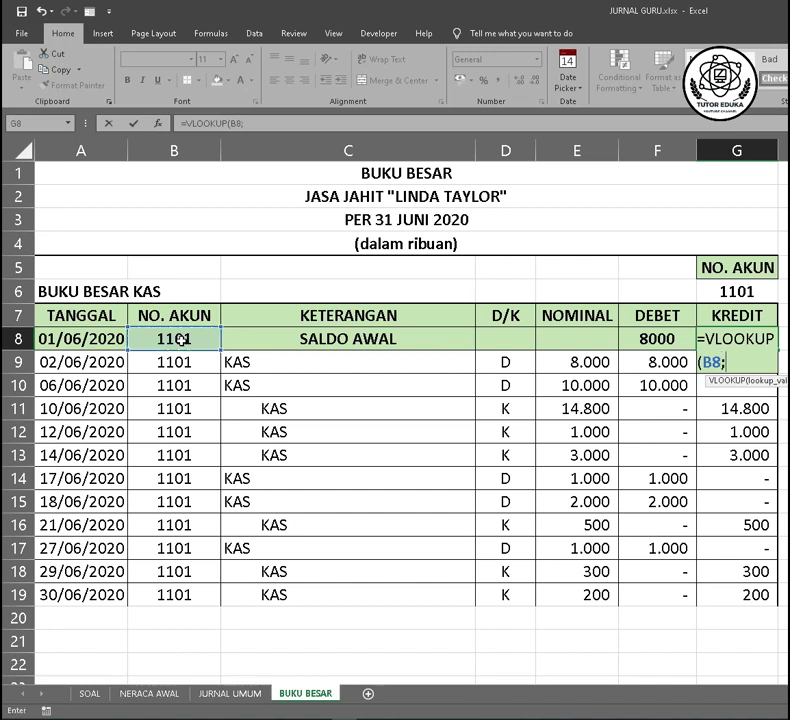
pyautogui.write('KODE')
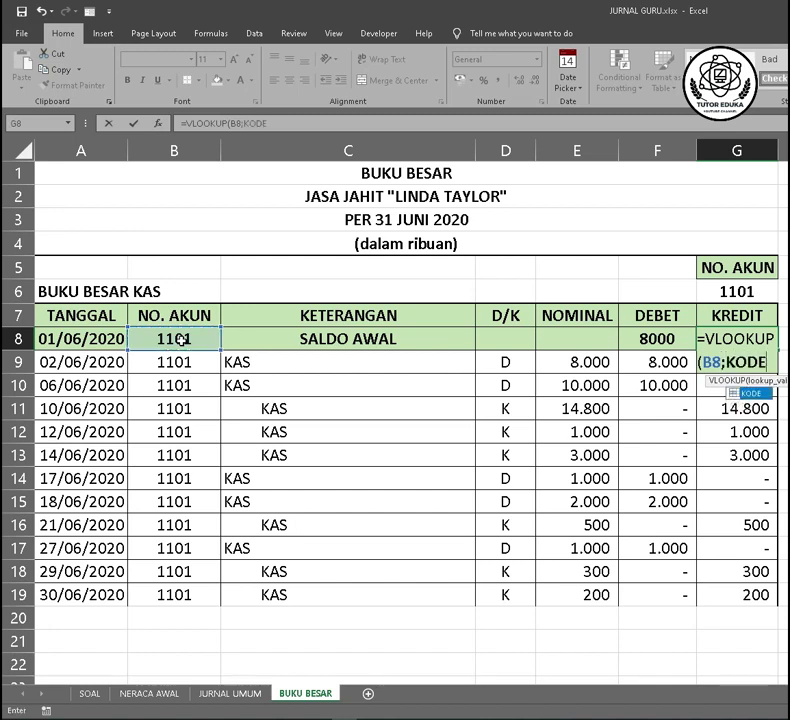
pyautogui.write(';')
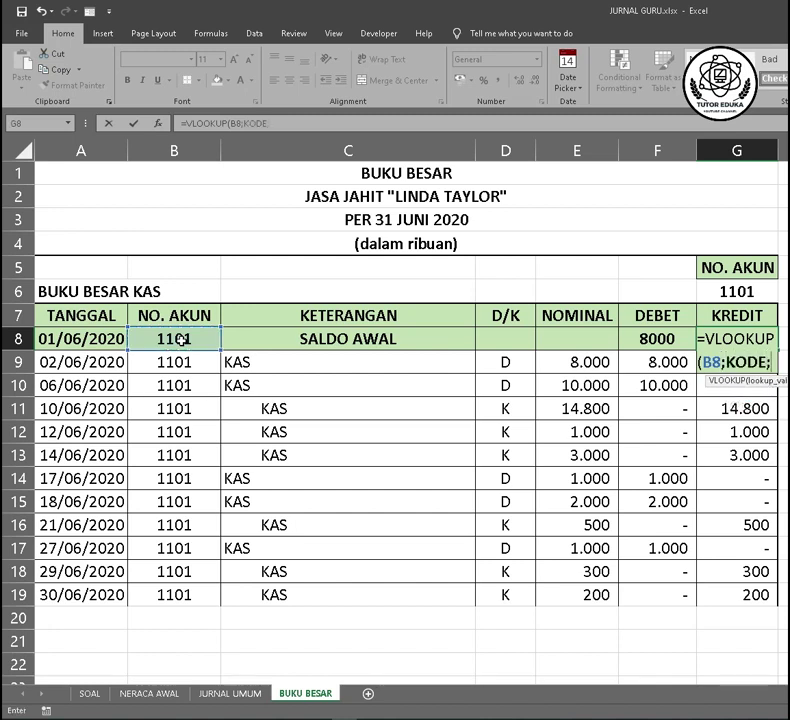
pyautogui.write('4')
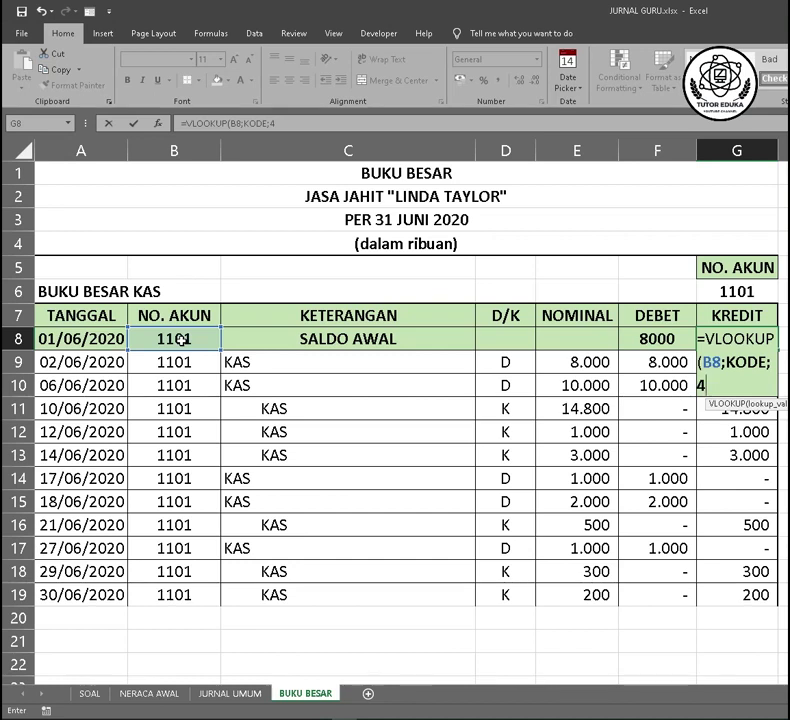
pyautogui.write(')')
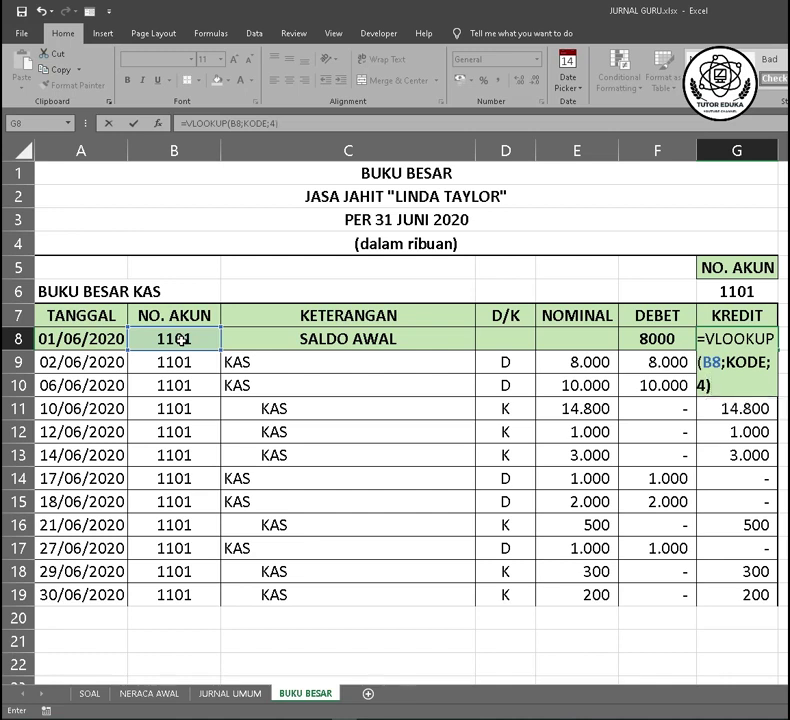
pyautogui.press('Return')
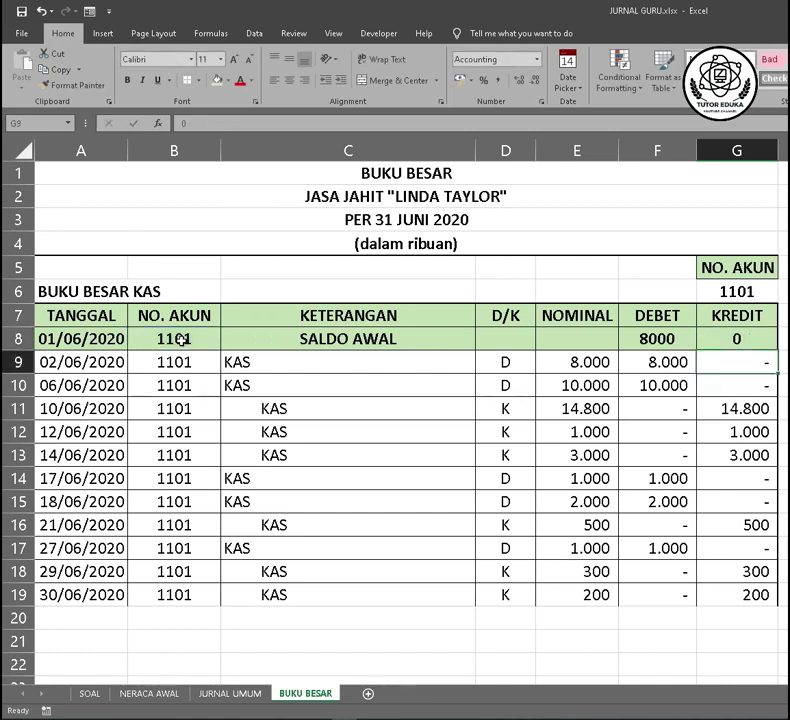
pyautogui.click(141, 693)
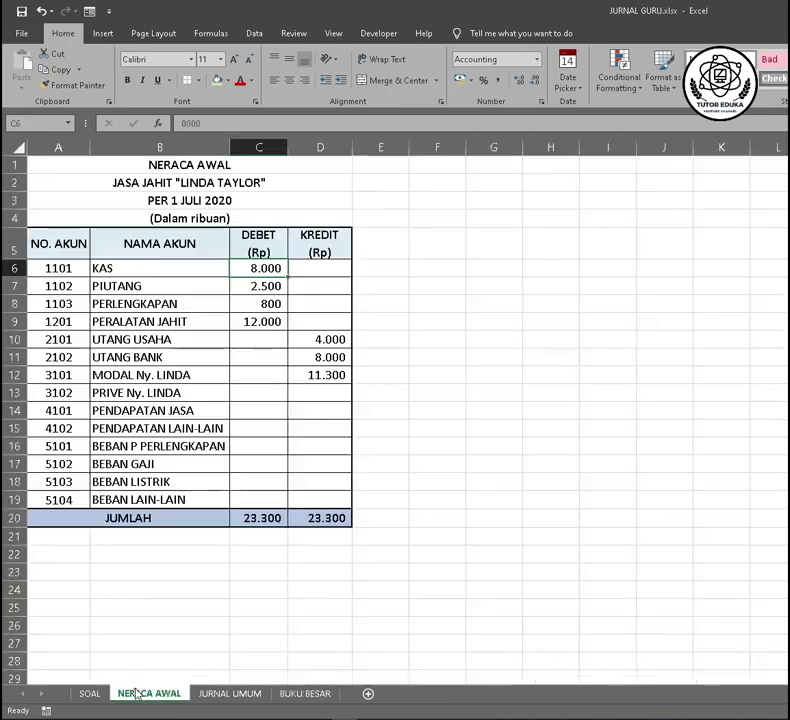
pyautogui.click(316, 268)
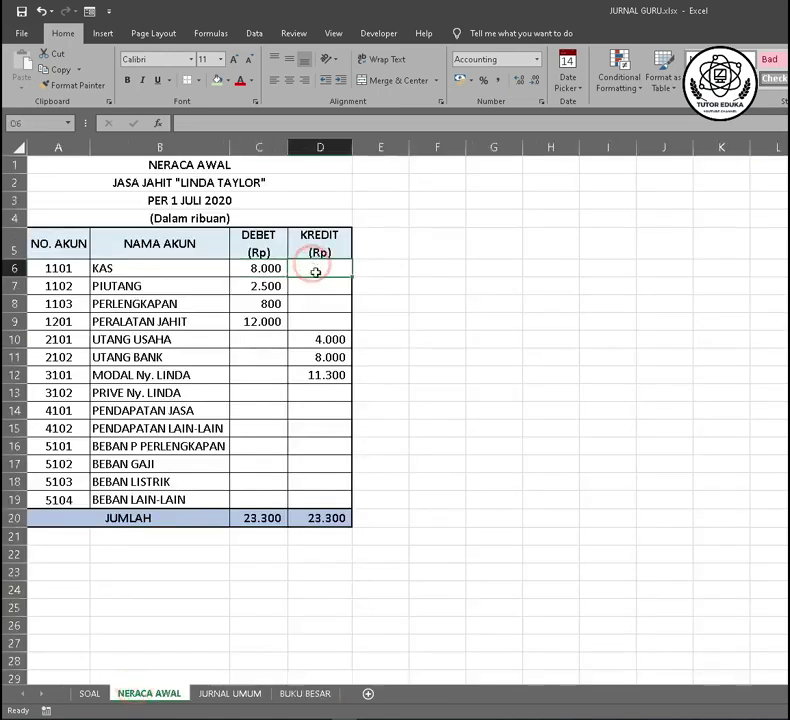
pyautogui.click(306, 693)
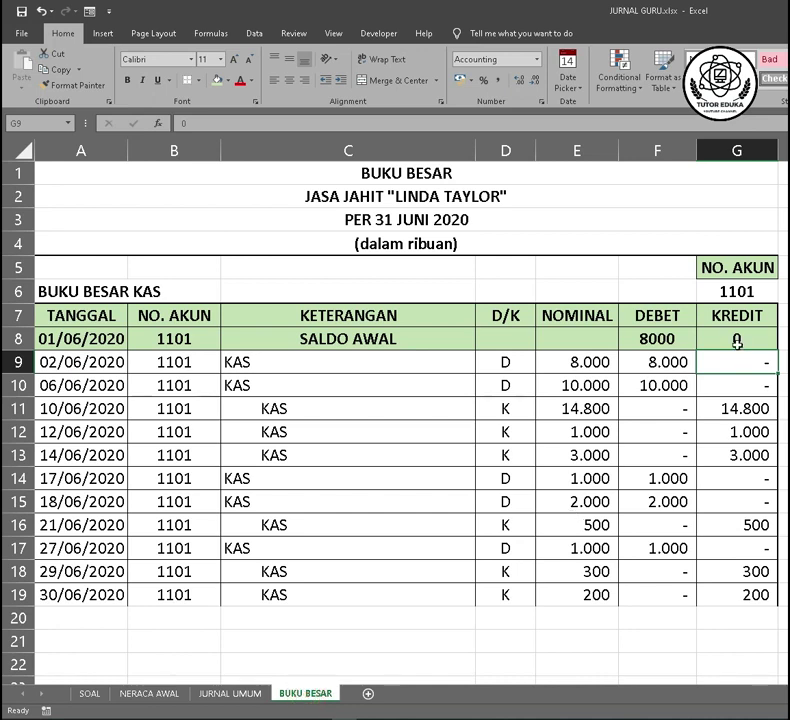
# Format the opening balance amounts in F8:G8 as Accounting with the currency symbol set to None
pyautogui.moveTo(654, 340); pyautogui.dragTo(723, 340)
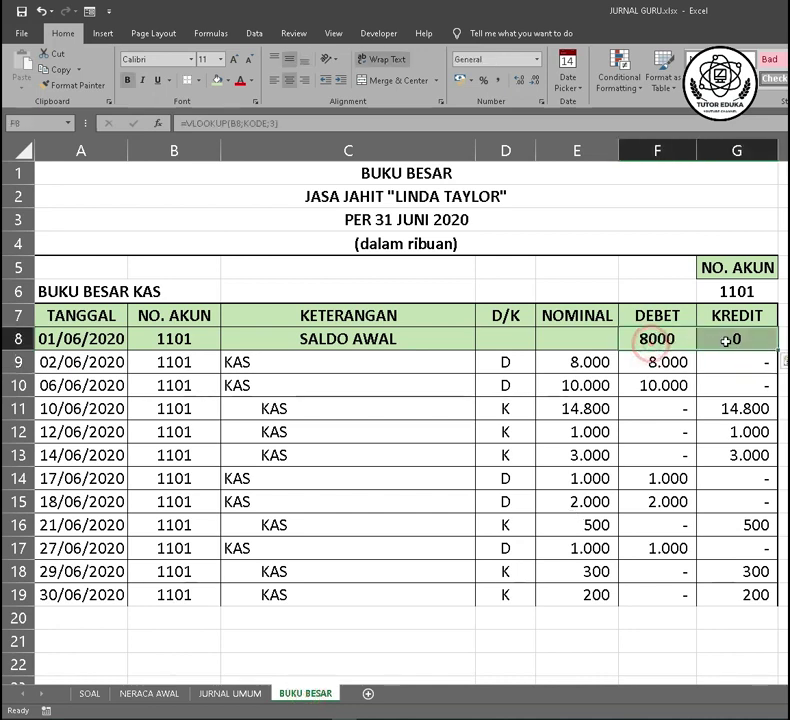
pyautogui.click(467, 80)
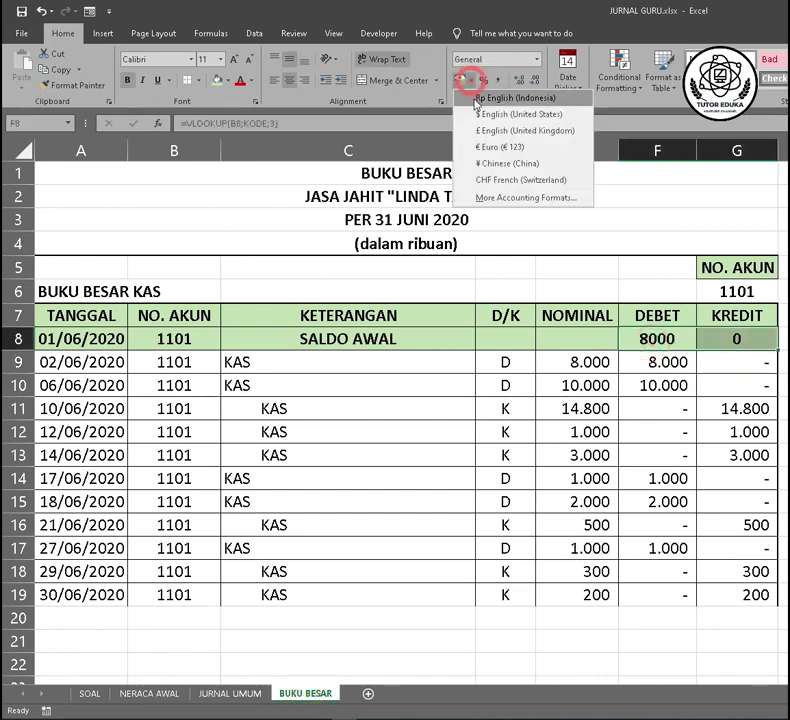
pyautogui.click(515, 197)
pyautogui.click(550, 360)
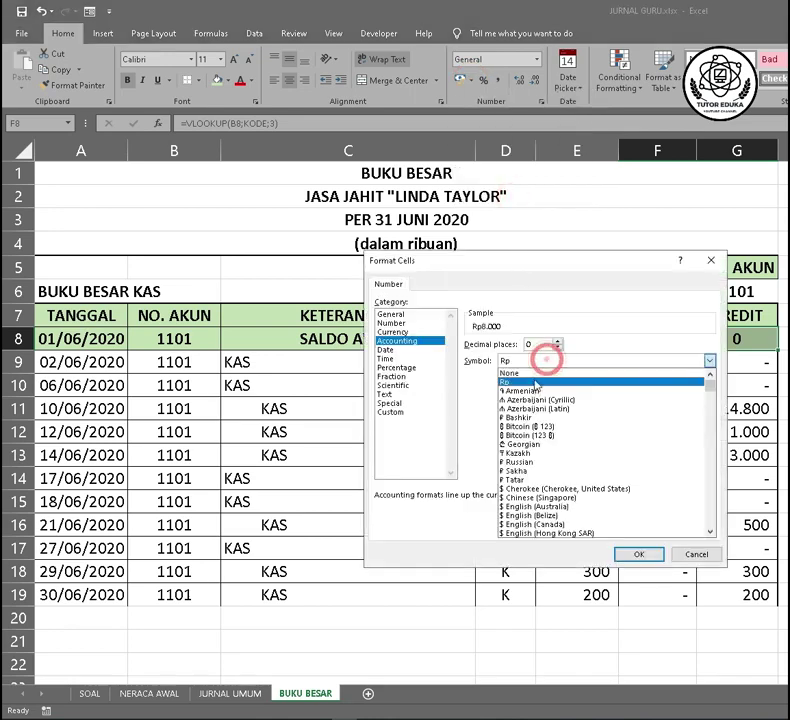
pyautogui.click(535, 372)
pyautogui.click(621, 554)
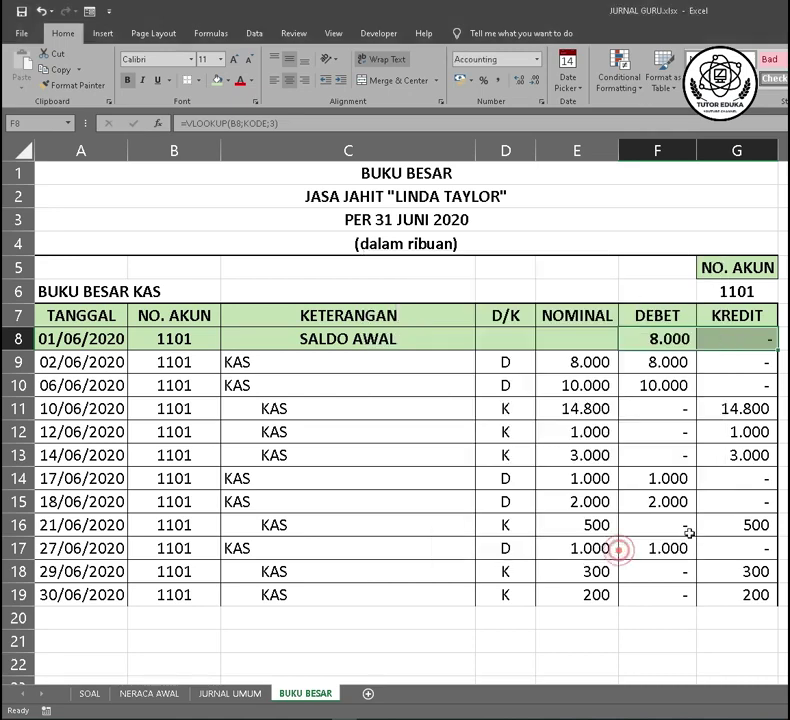
# Enter the label JUMLAH in the KETERANGAN cell C20 below the last KAS entry
pyautogui.click(784, 524)
pyautogui.click(348, 617)
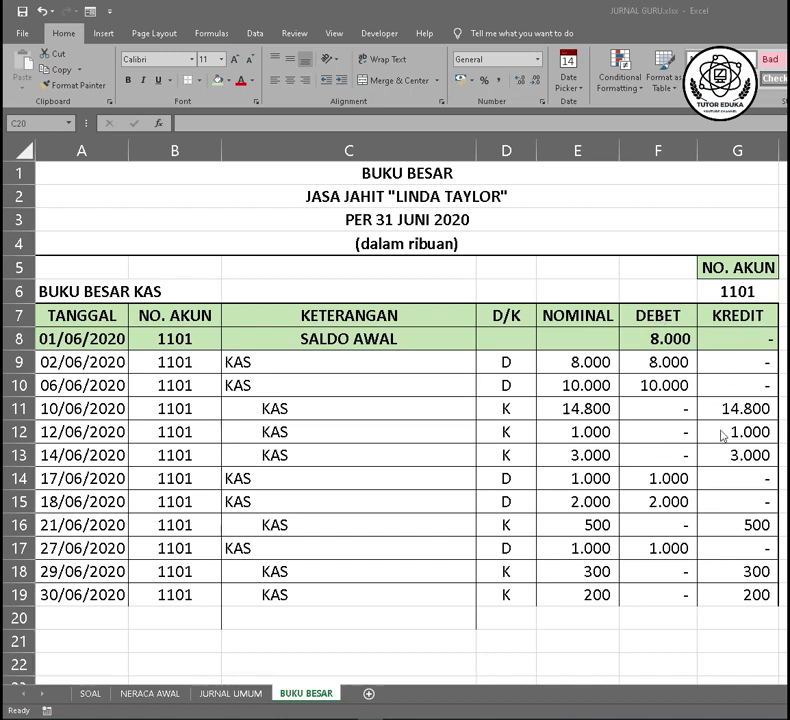
pyautogui.click(321, 620)
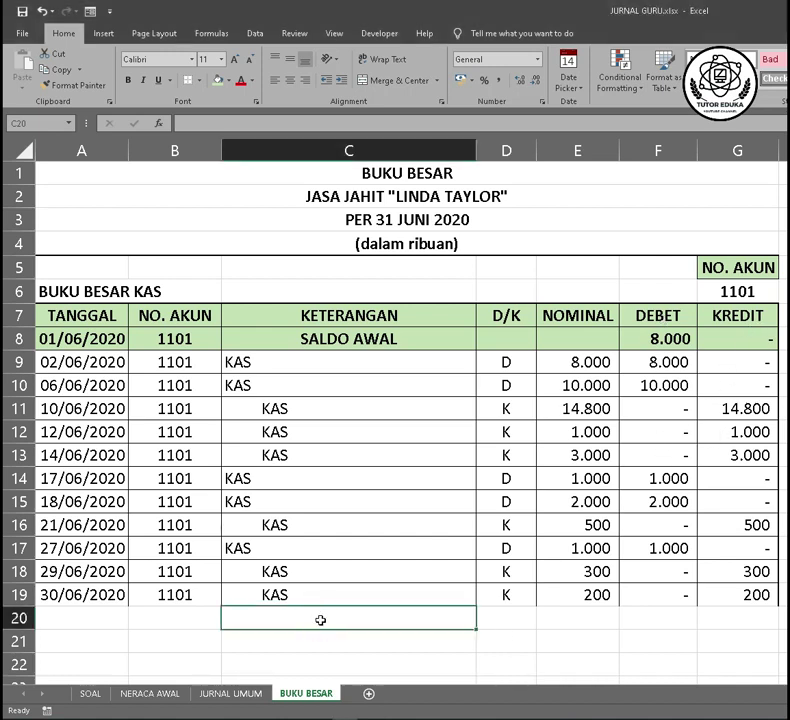
pyautogui.write('JUMLAH')
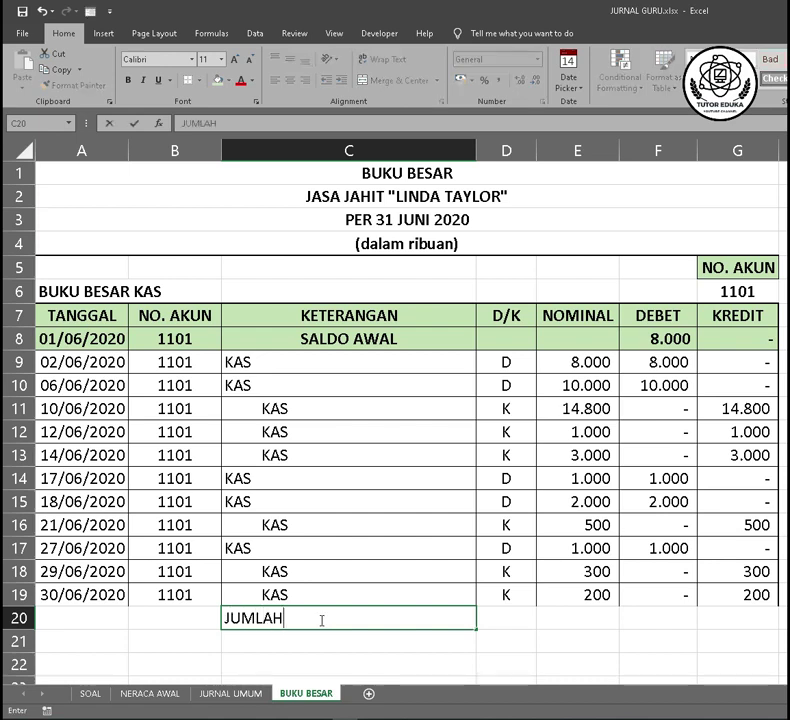
pyautogui.press('Return')
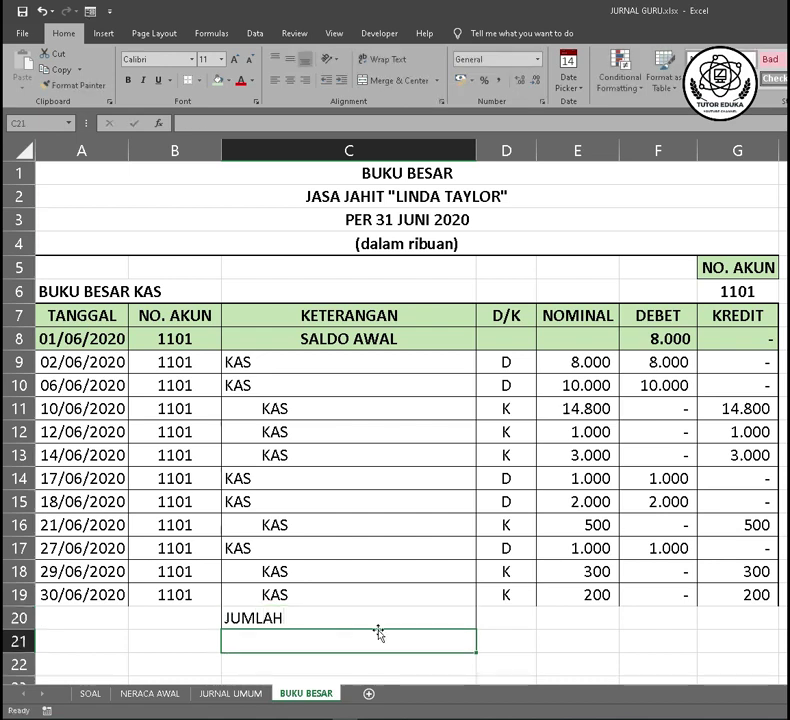
# Total the DEBET column with =SUM(F8:F19) in cell F20
pyautogui.click(651, 623)
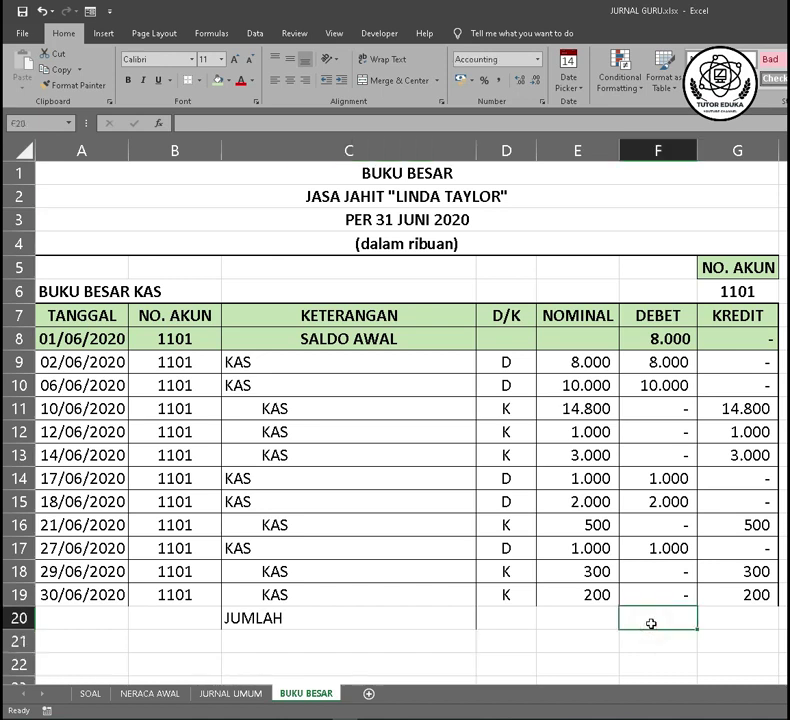
pyautogui.write('=SUM')
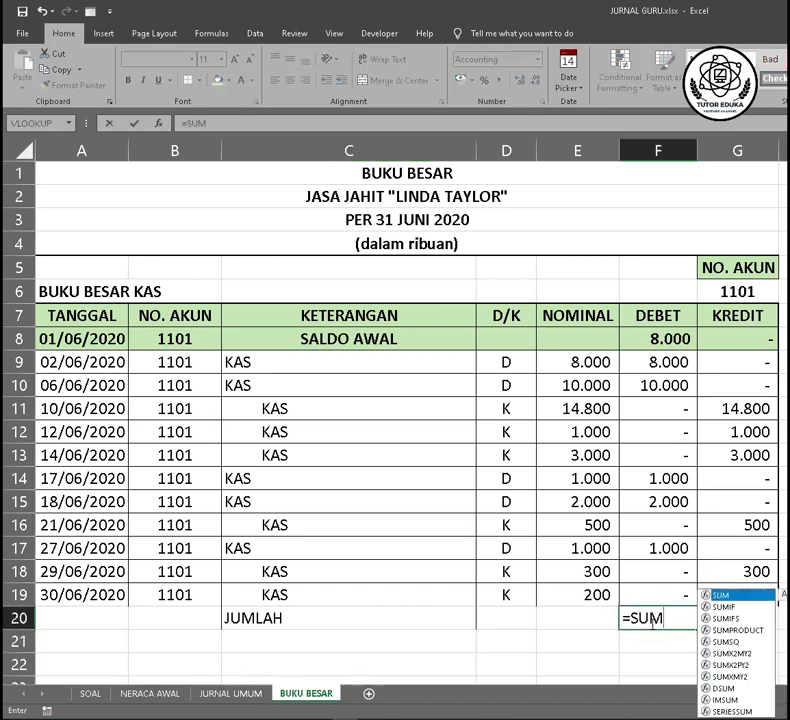
pyautogui.write('(')
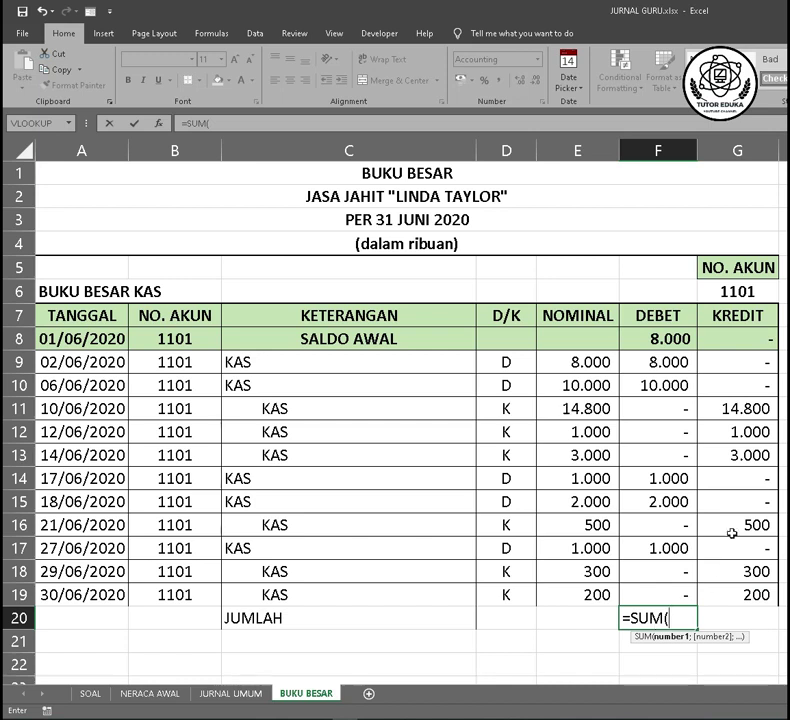
pyautogui.moveTo(659, 338); pyautogui.dragTo(650, 589)
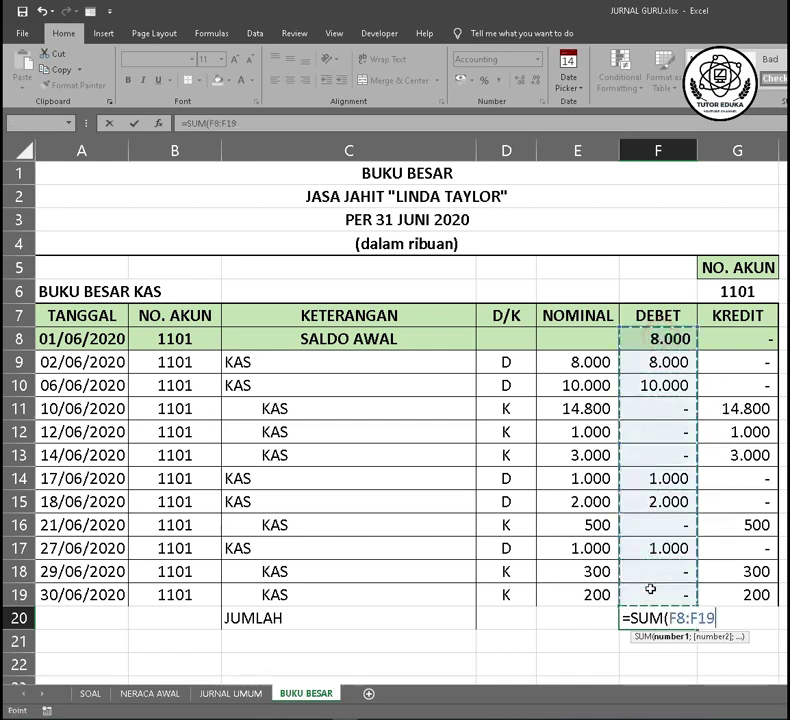
pyautogui.write(')')
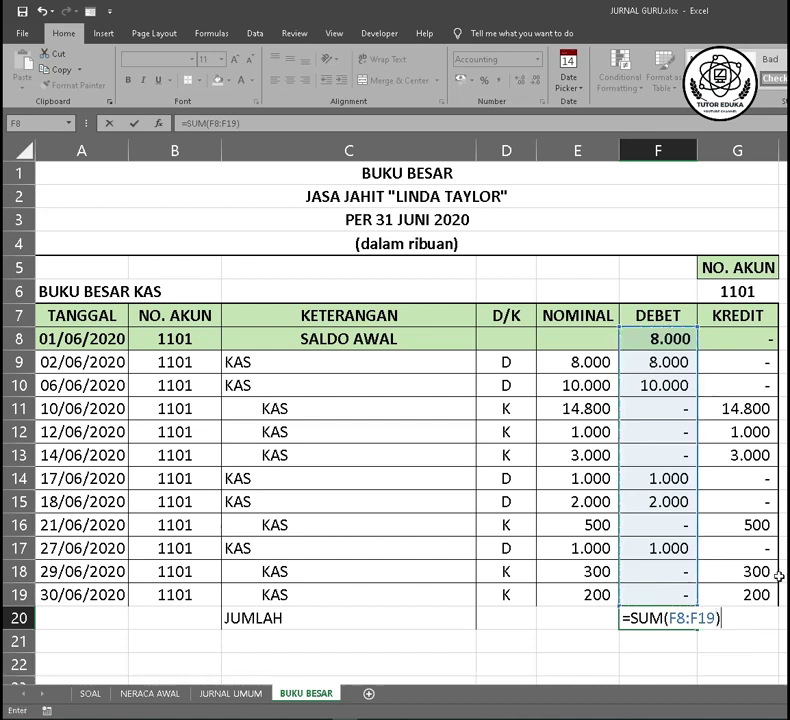
pyautogui.press('Return')
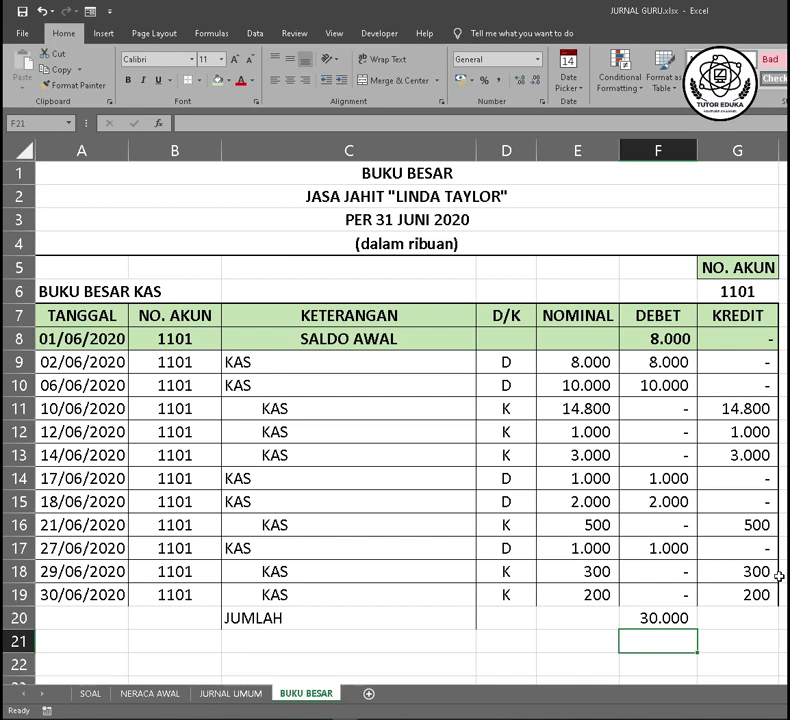
# Copy the DEBET total formula from F20 to G20 to total the KREDIT column
pyautogui.click(666, 618)
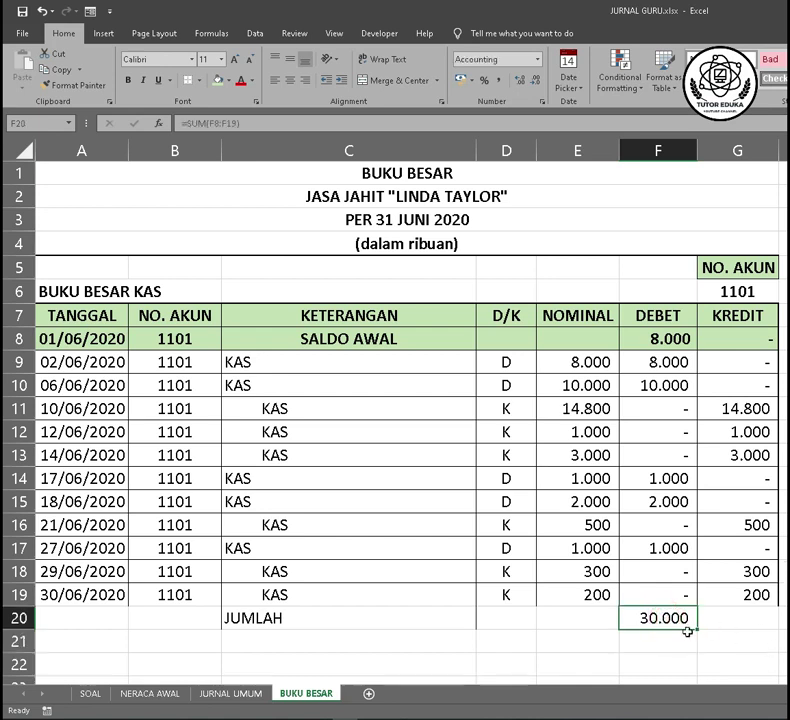
pyautogui.click(692, 634)
pyautogui.click(689, 627)
pyautogui.moveTo(697, 629); pyautogui.dragTo(745, 631)
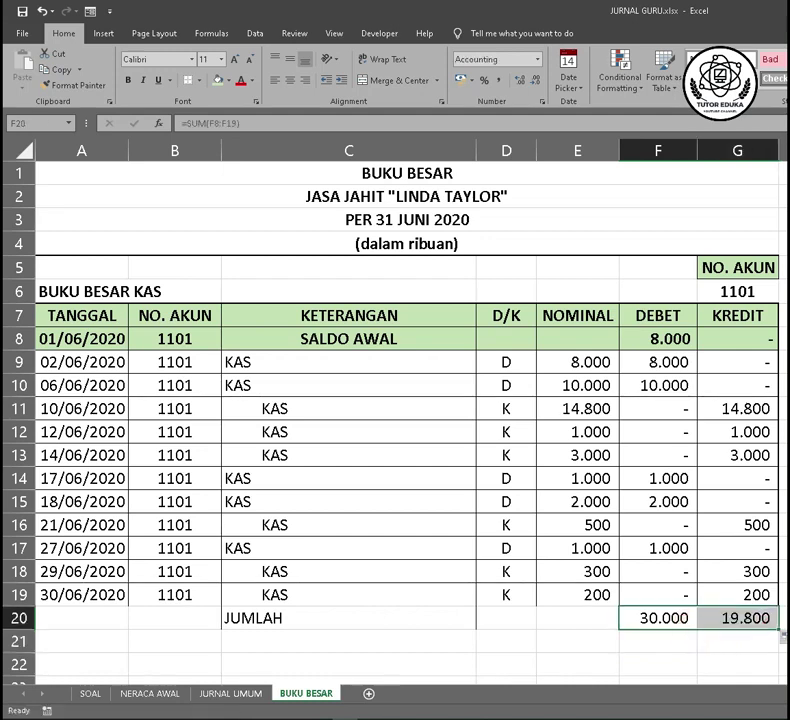
pyautogui.click(760, 618)
pyautogui.scroll(-2, 682, 398)
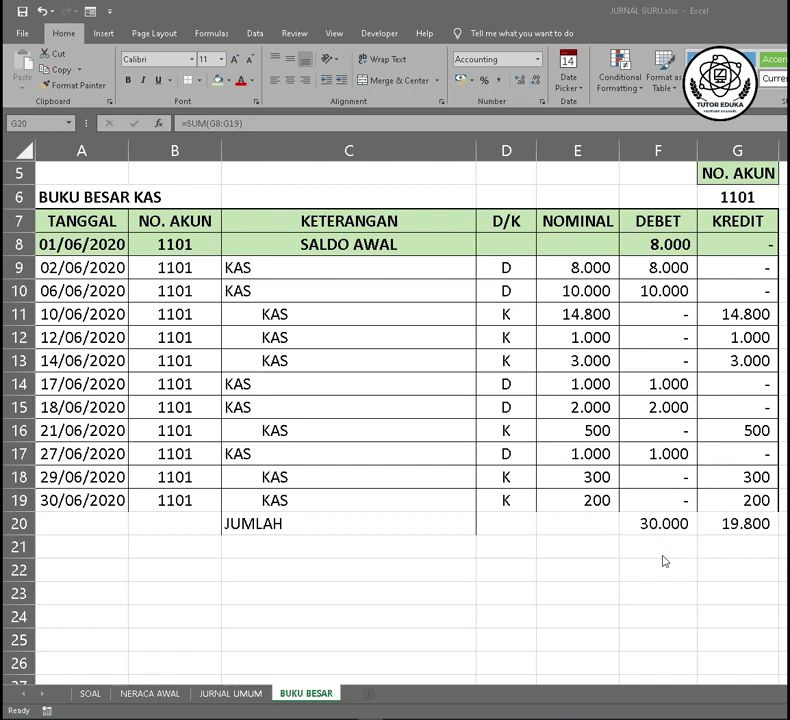
pyautogui.click(735, 525)
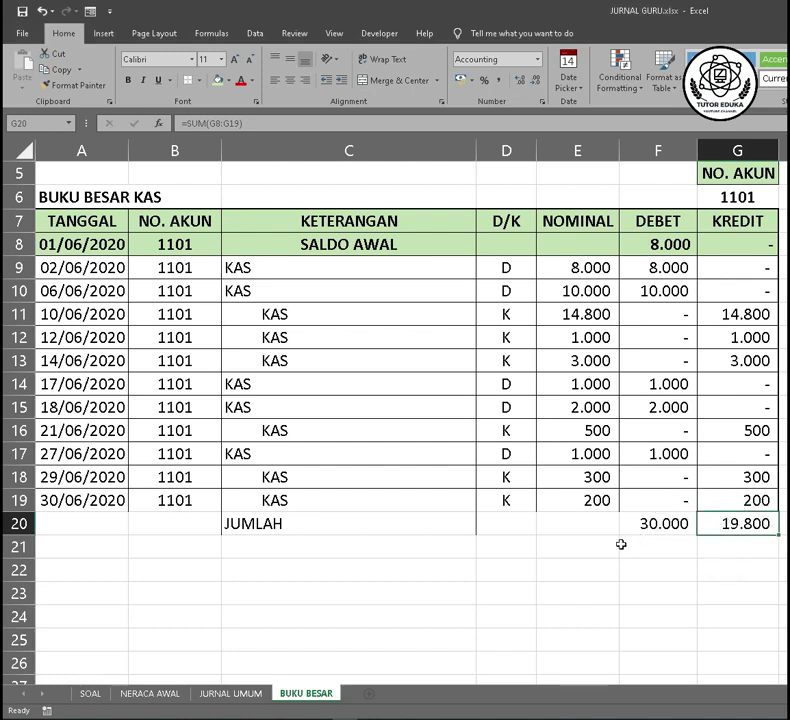
# Link the NO. AKUN cell B21 to the account code in B19
pyautogui.click(176, 547)
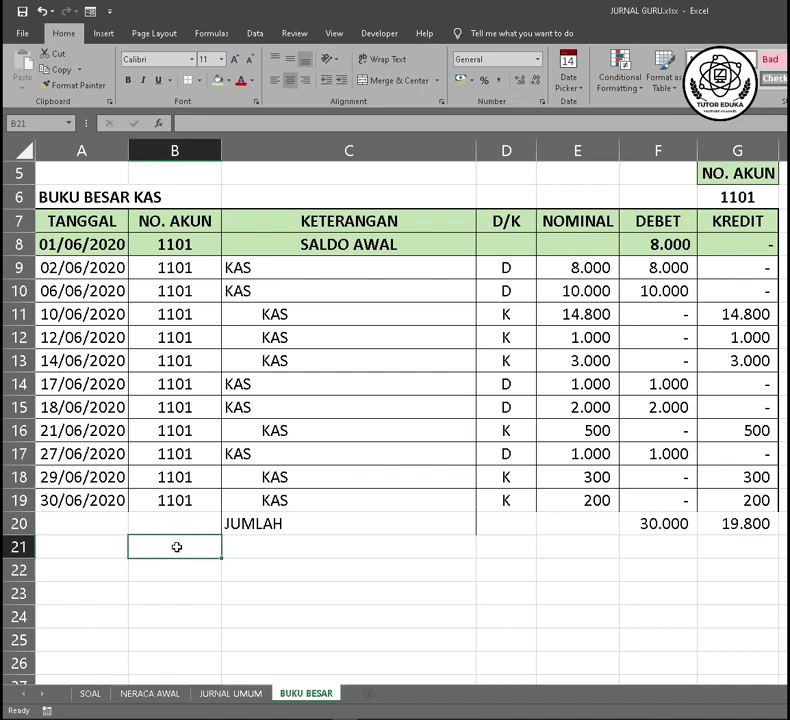
pyautogui.write('=')
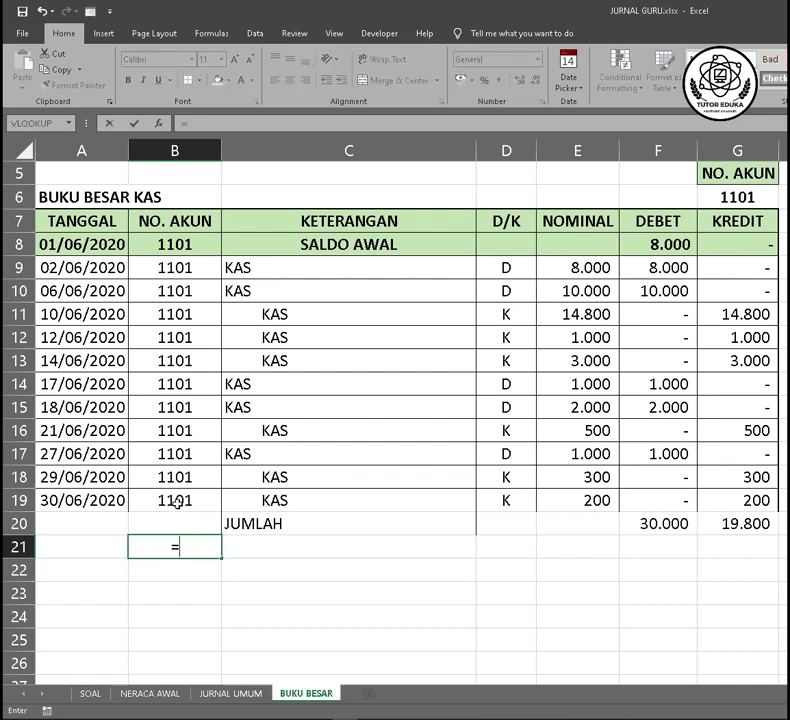
pyautogui.click(176, 502)
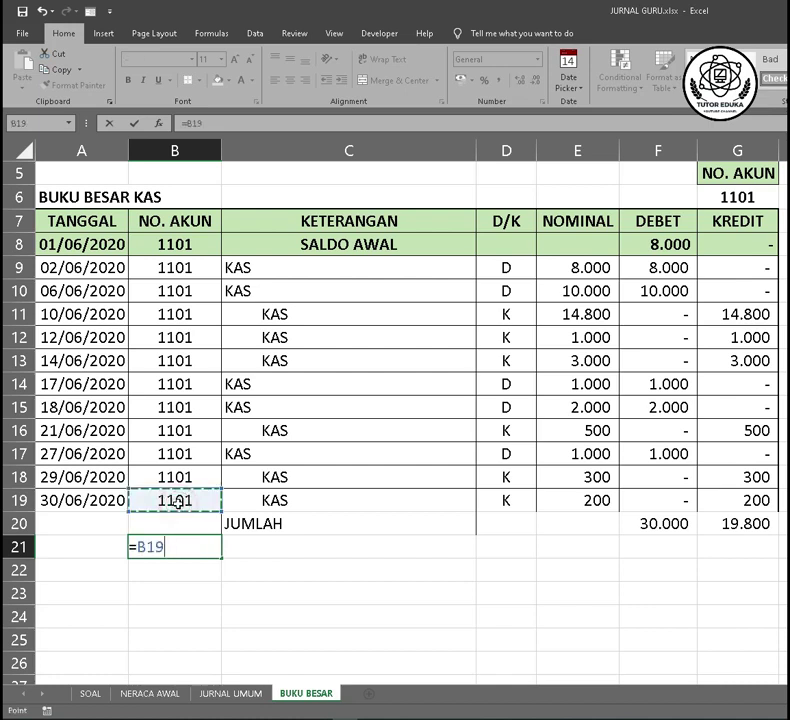
pyautogui.press('Return')
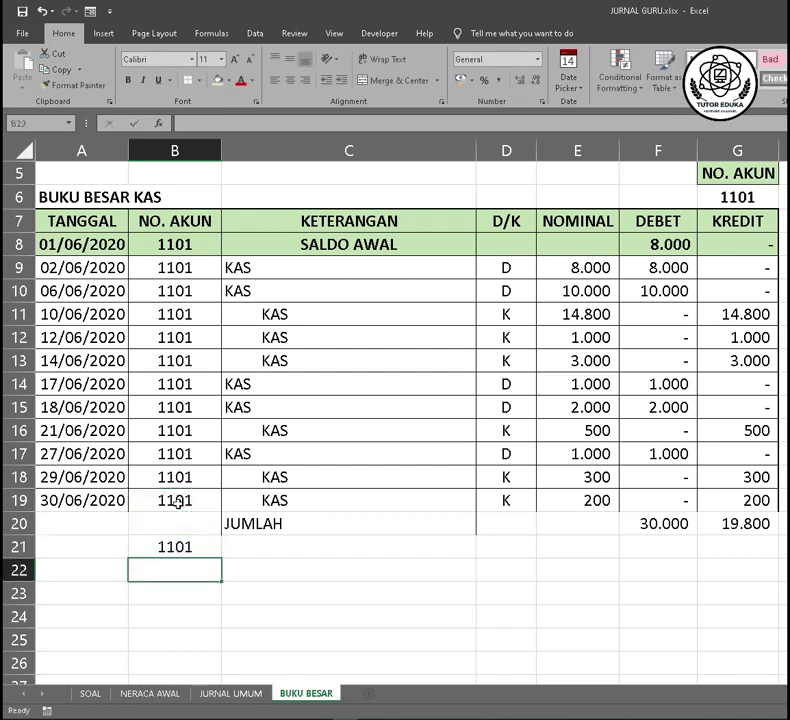
# Look up the account name in the KETERANGAN cell C21 with =VLOOKUP(B21;KODE;2)
pyautogui.click(252, 551)
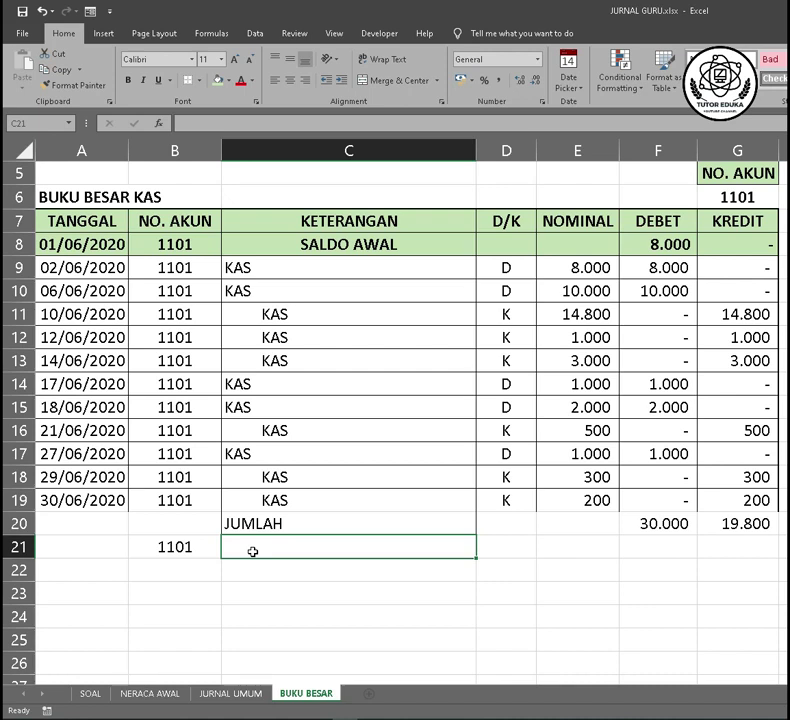
pyautogui.write('=')
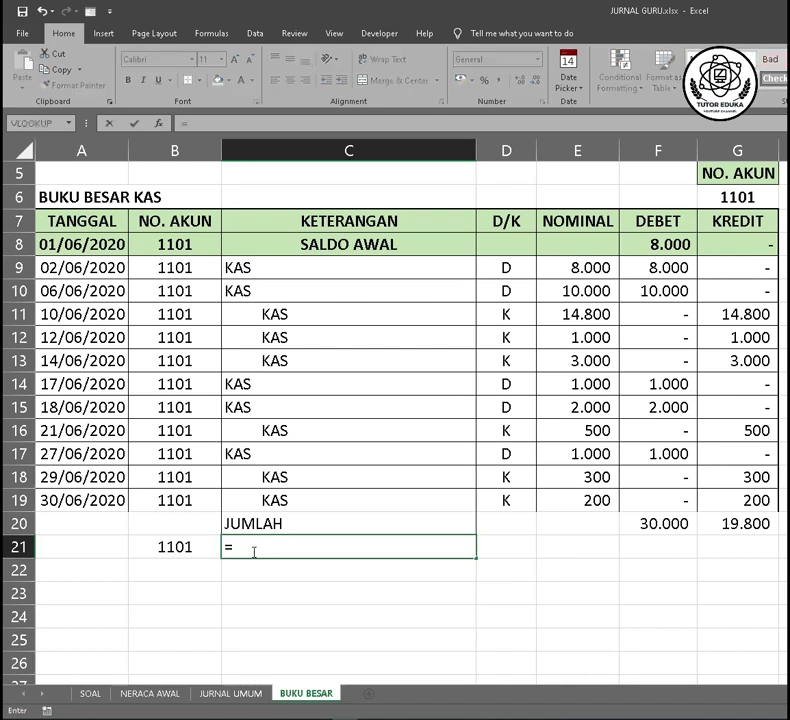
pyautogui.write('VLOOKUP')
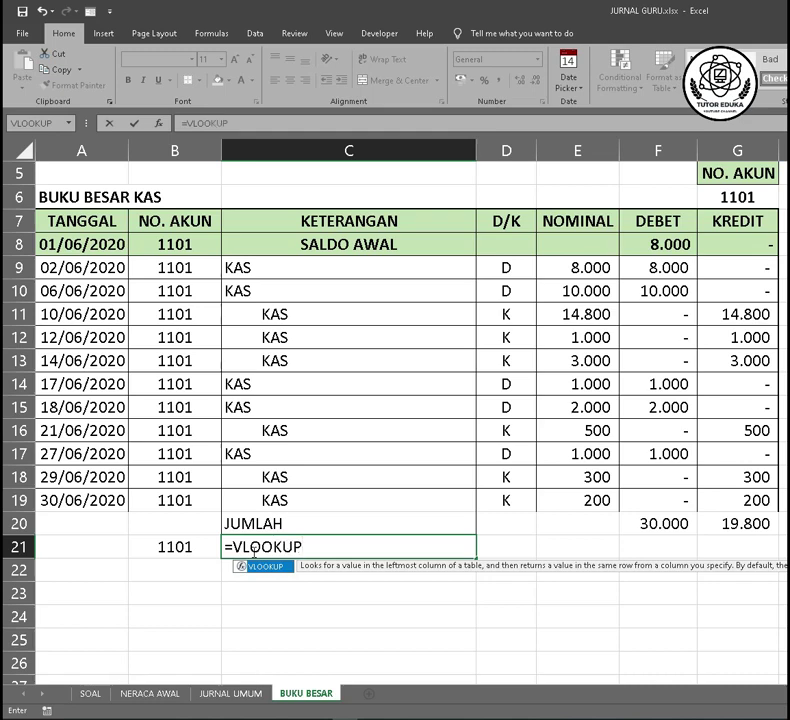
pyautogui.write('(')
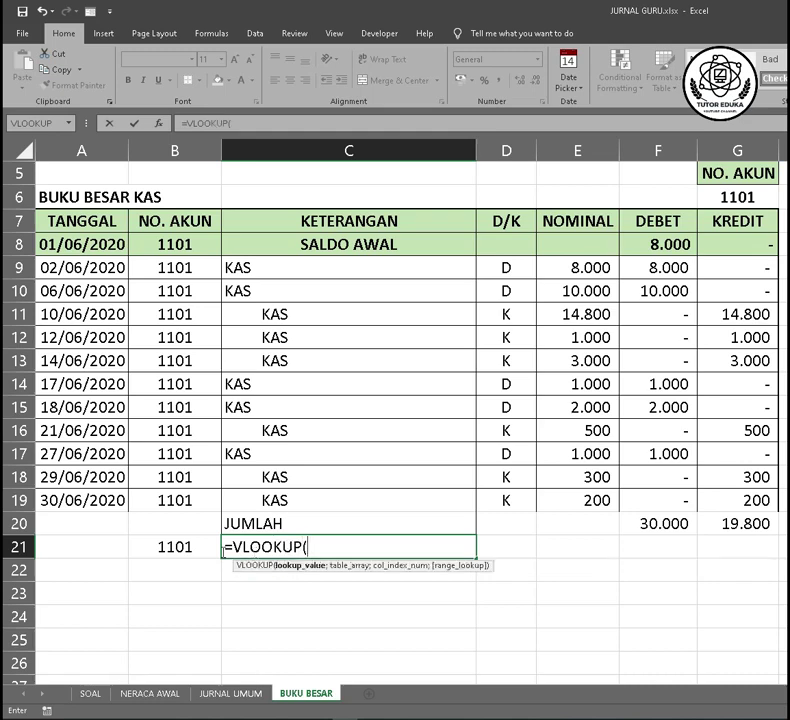
pyautogui.click(163, 548)
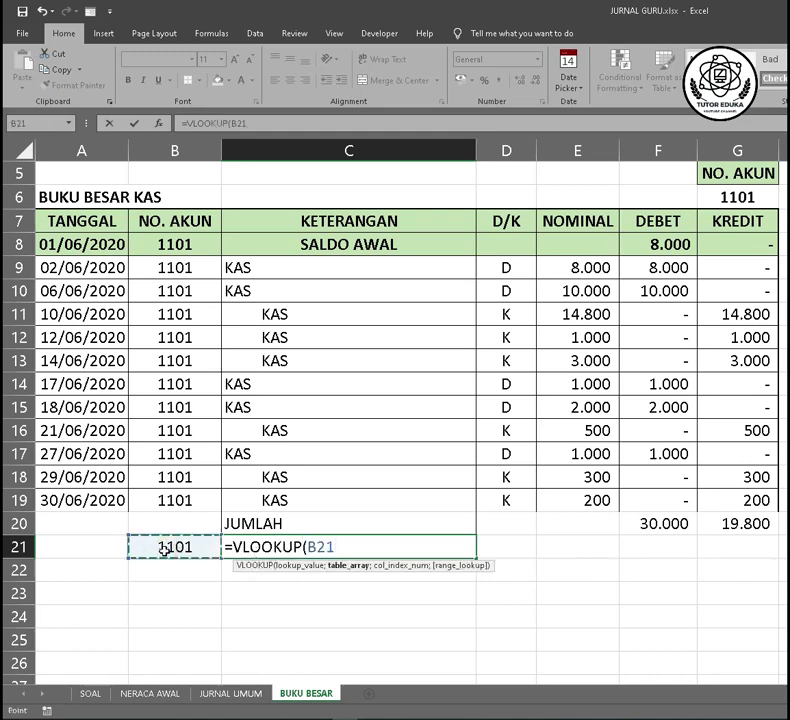
pyautogui.write(';KODE')
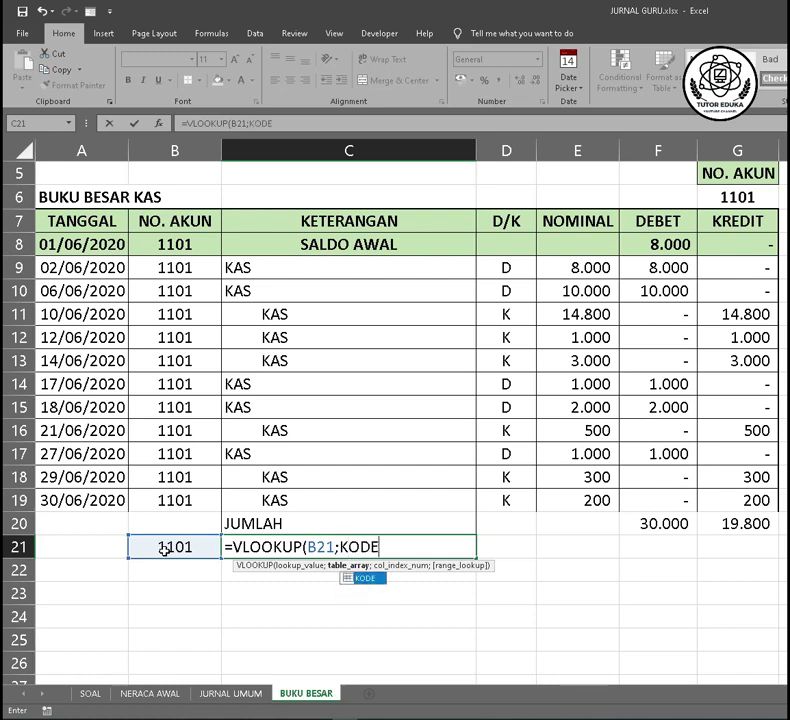
pyautogui.write(';')
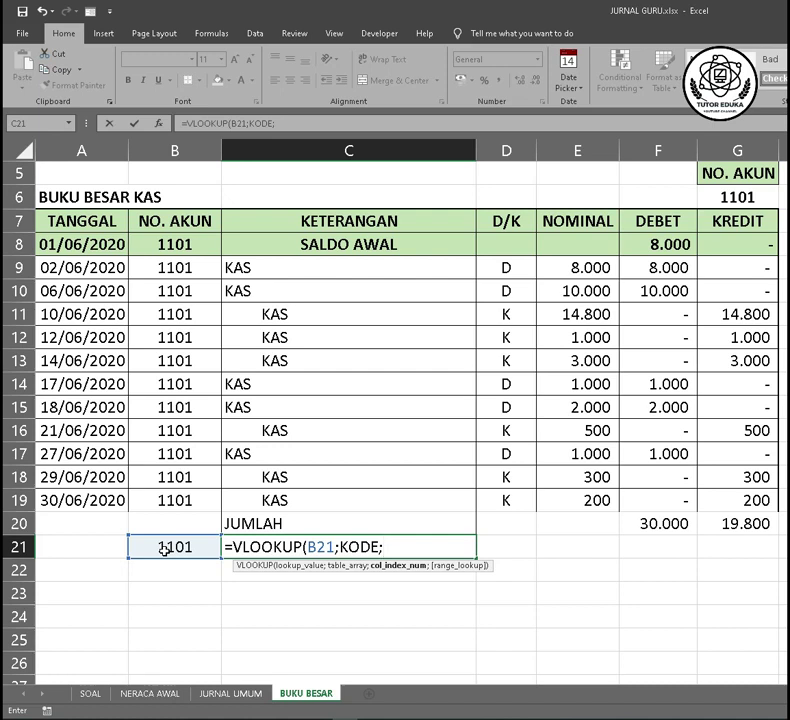
pyautogui.write('2)')
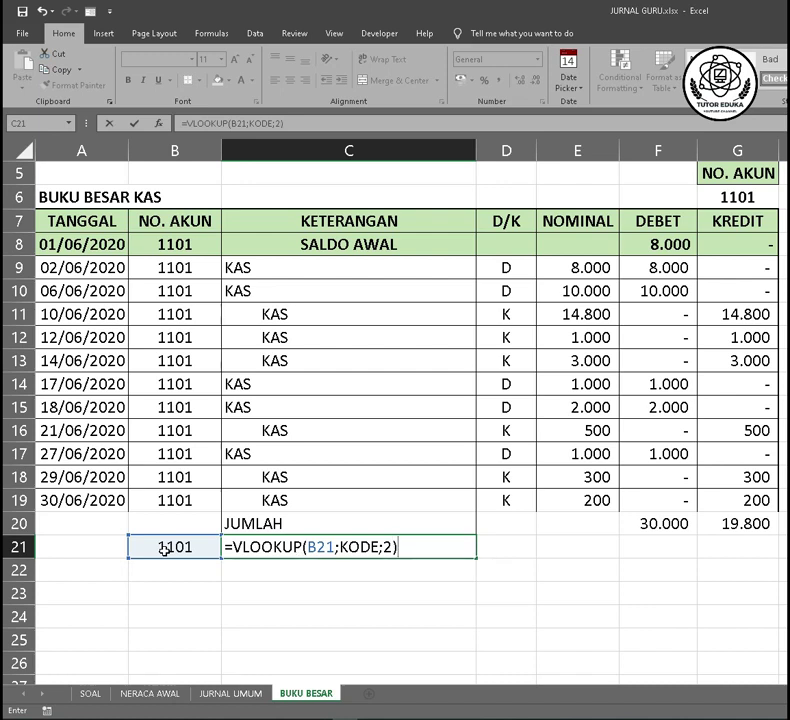
pyautogui.press('Return')
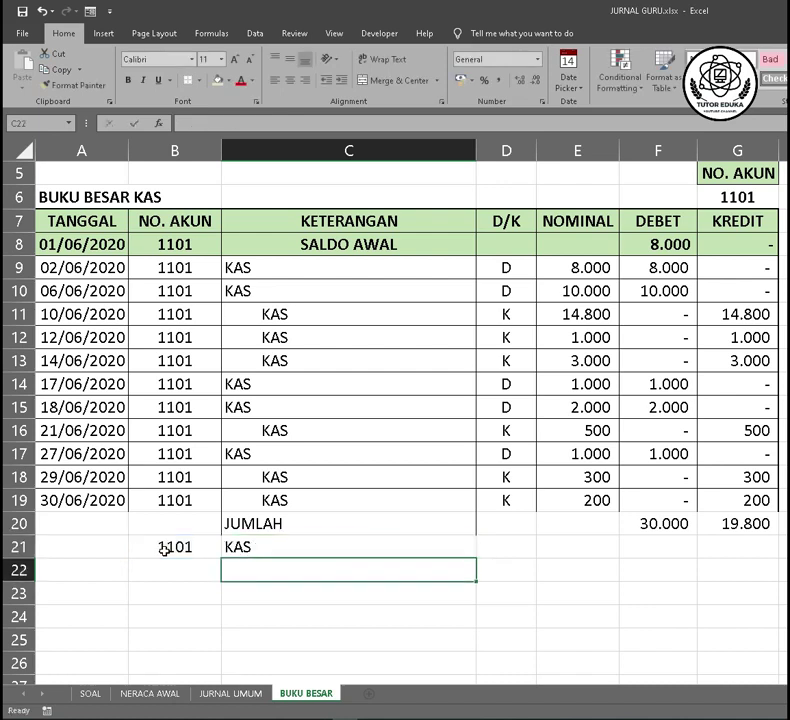
# Calculate the closing debit balance in cell F21 with =IF(F20>G20;F20-G20;0)
pyautogui.click(638, 543)
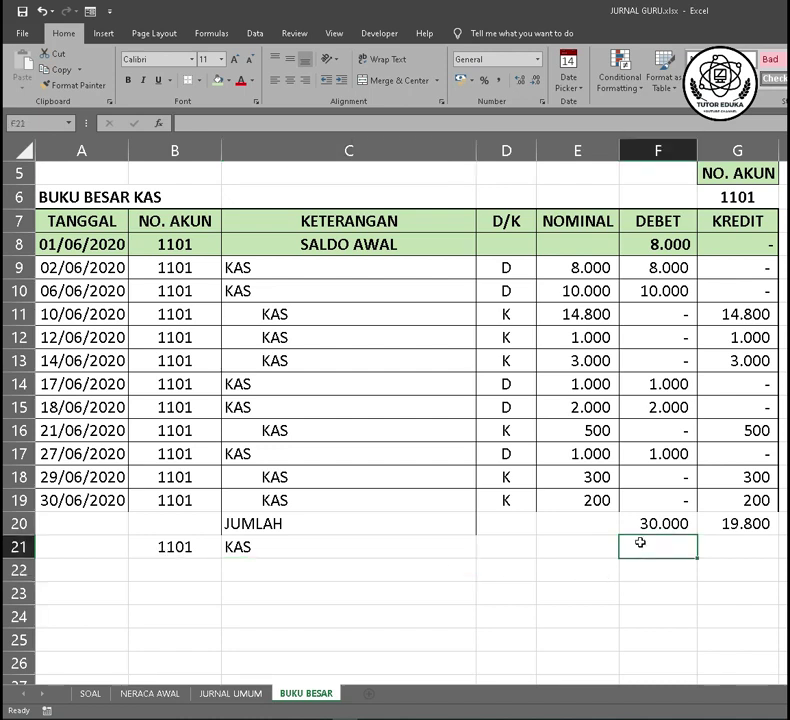
pyautogui.click(730, 547)
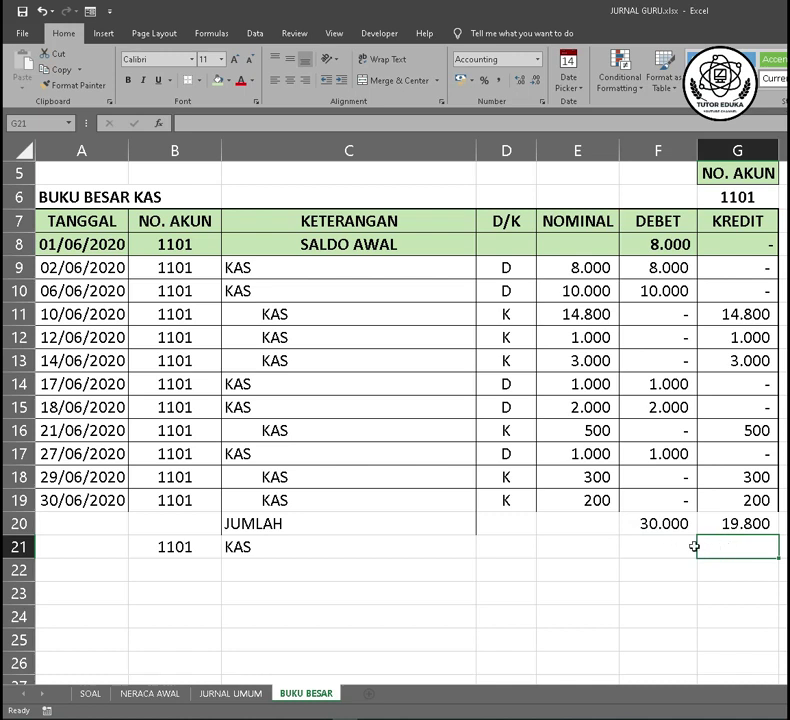
pyautogui.click(658, 547)
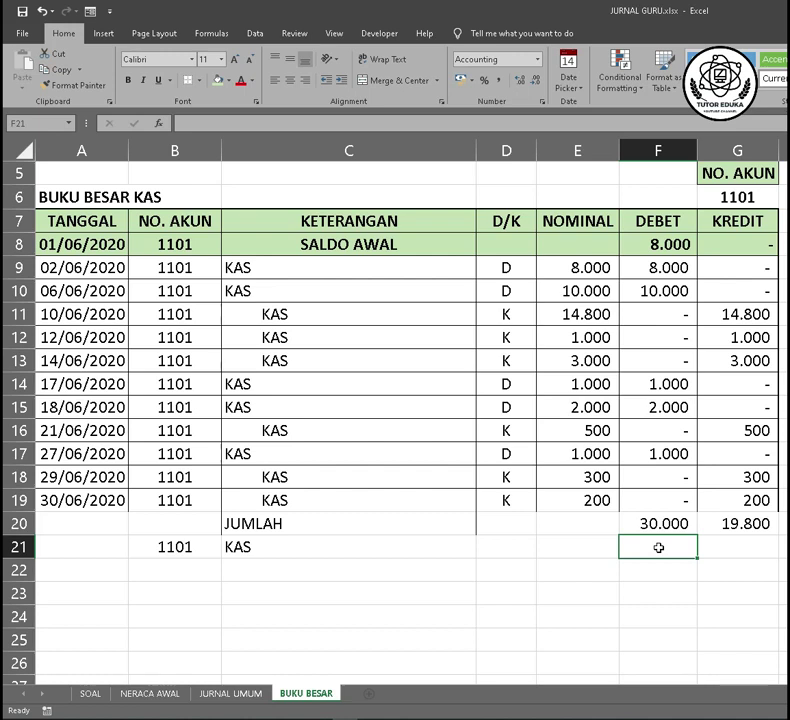
pyautogui.write('=I')
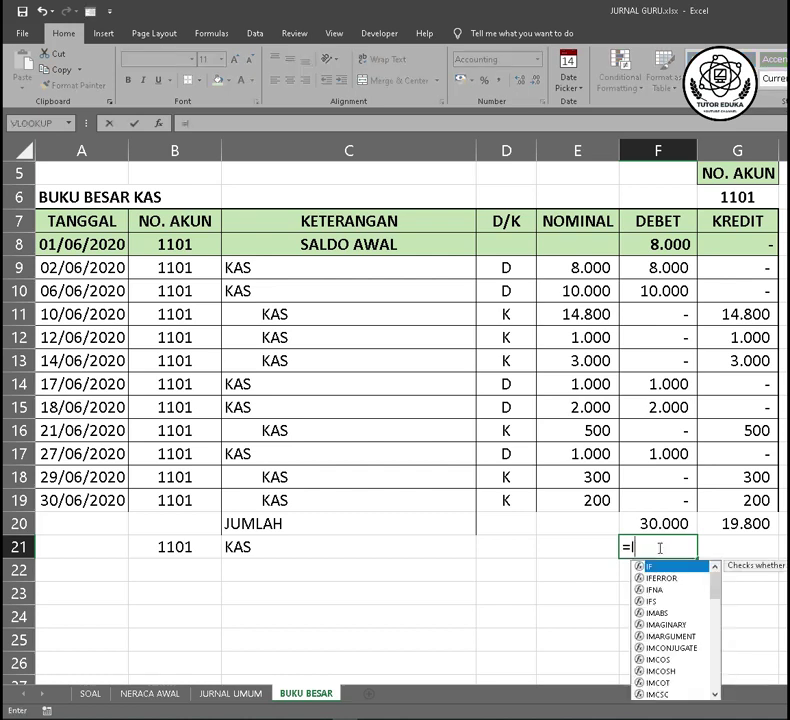
pyautogui.write('F(')
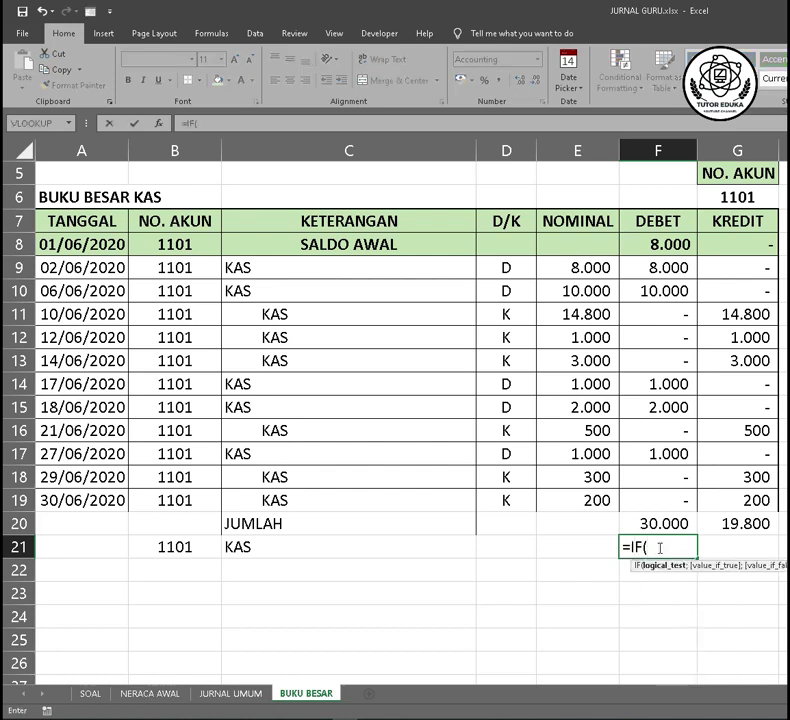
pyautogui.click(650, 522)
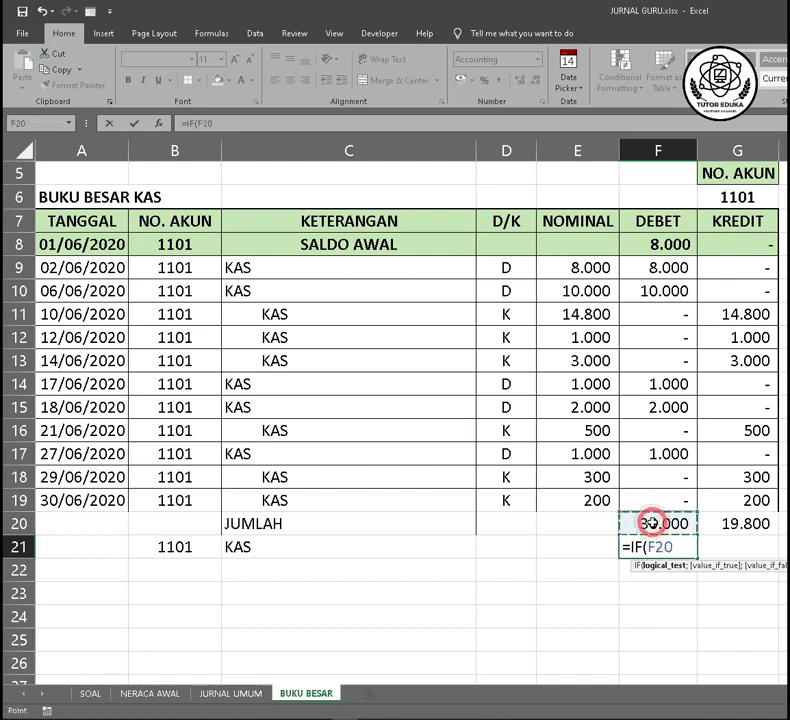
pyautogui.write('>')
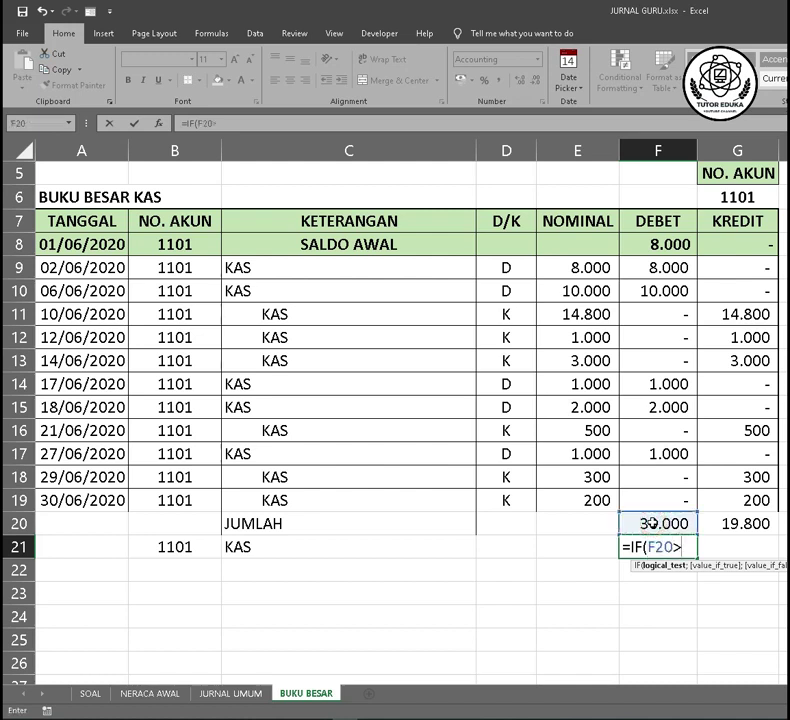
pyautogui.click(714, 523)
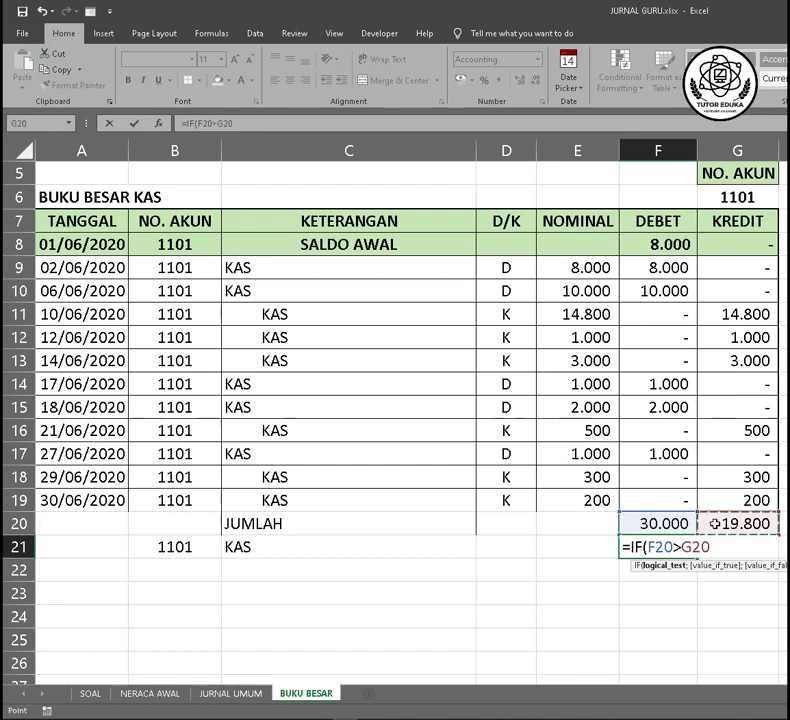
pyautogui.write(';')
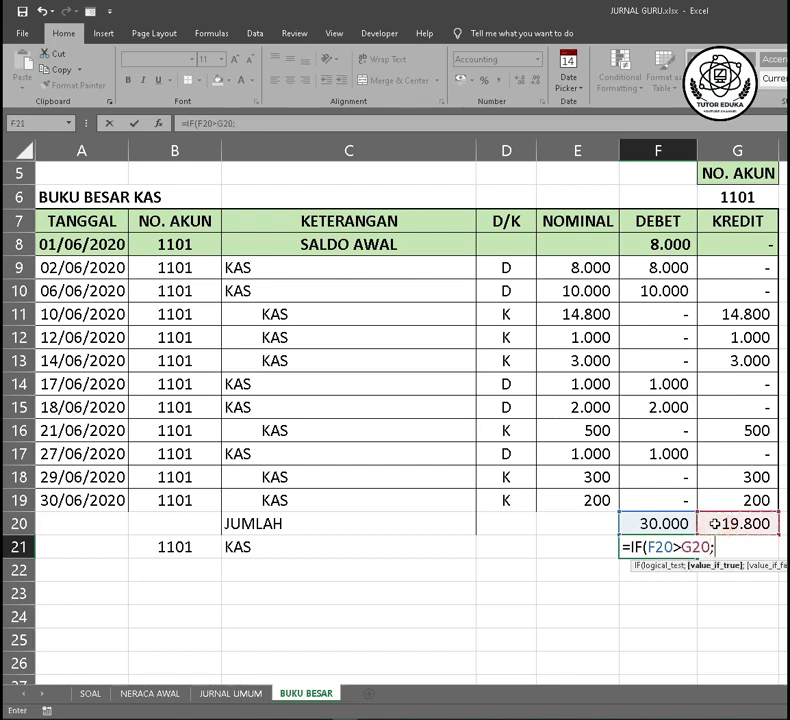
pyautogui.click(651, 523)
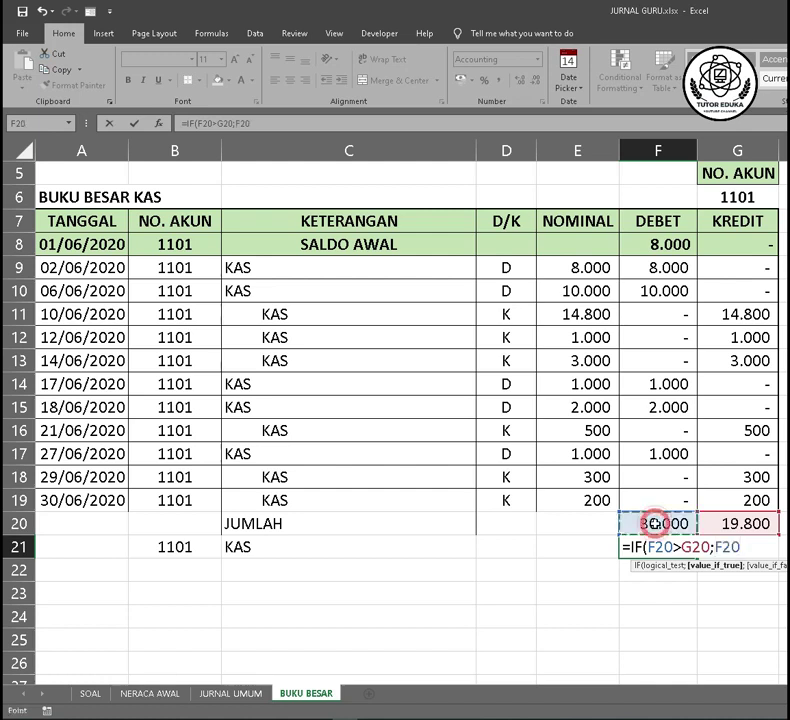
pyautogui.write('-')
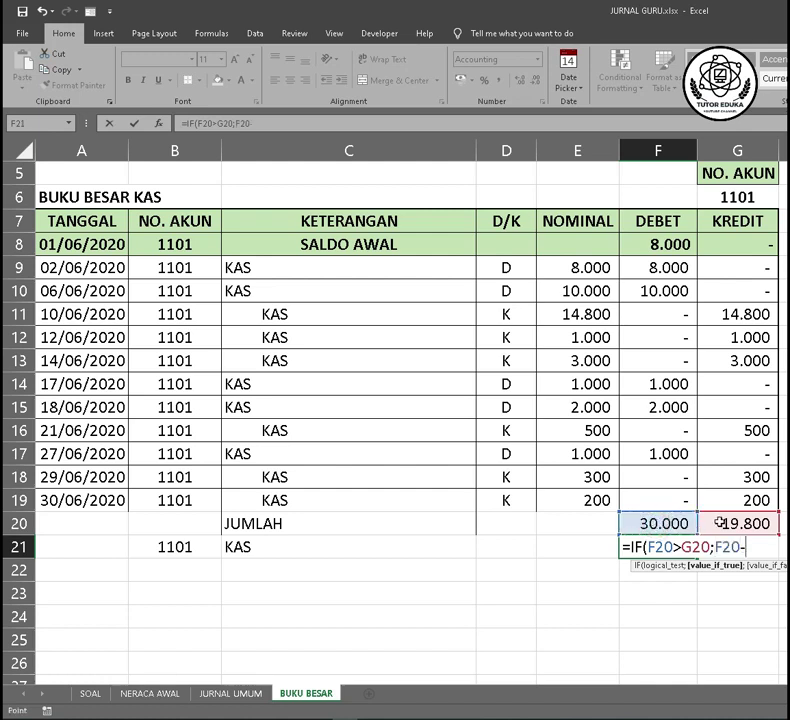
pyautogui.click(716, 523)
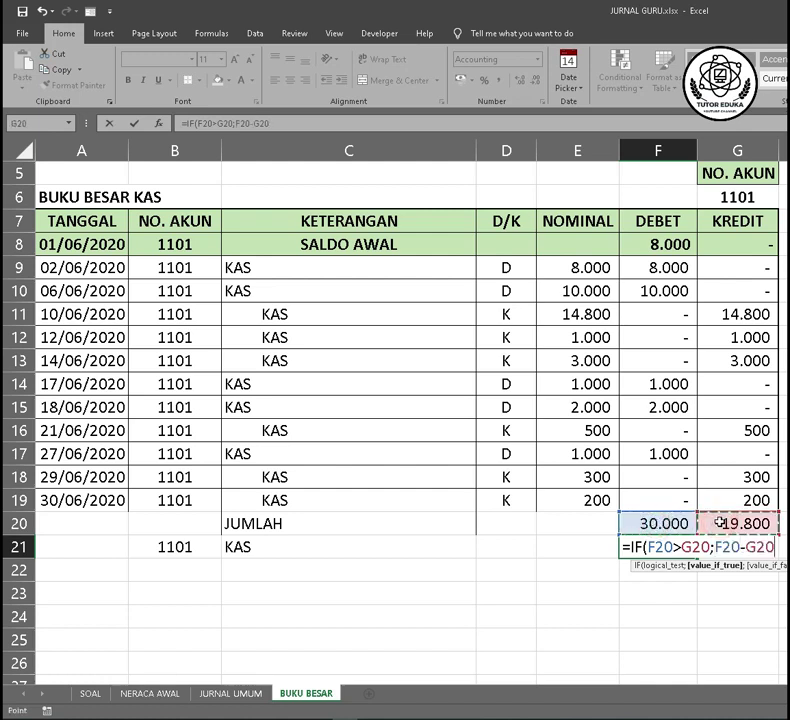
pyautogui.write(';')
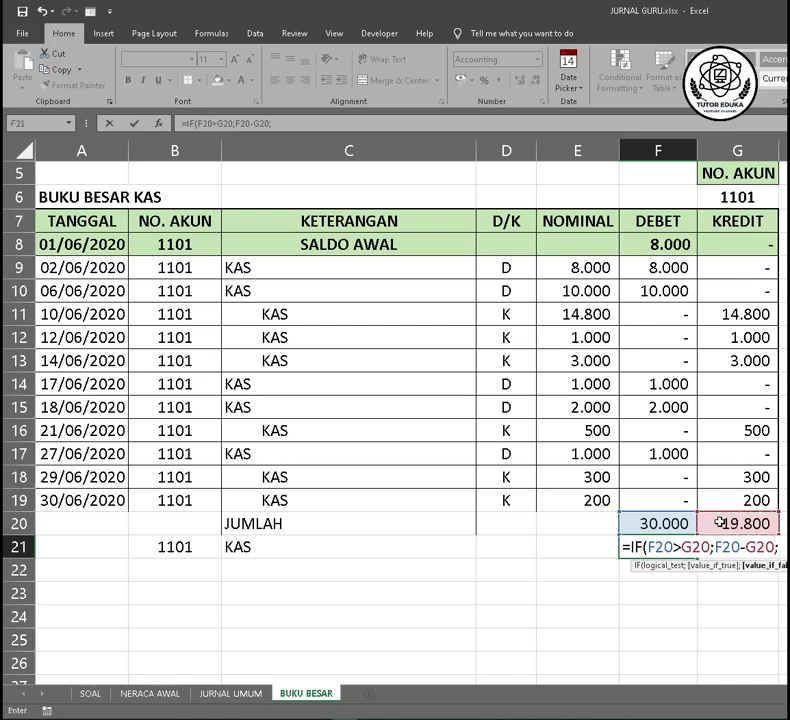
pyautogui.write('0)')
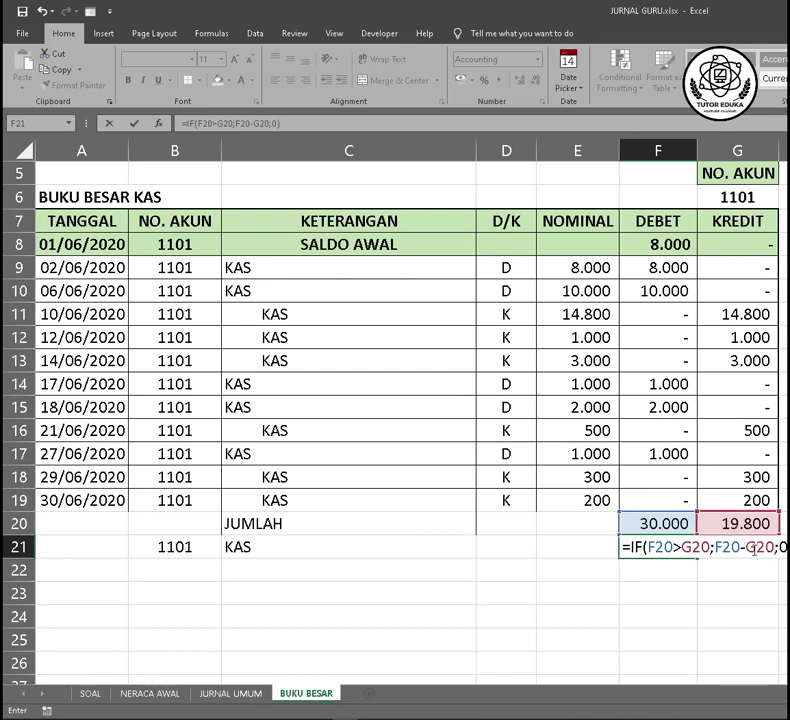
pyautogui.press('Return')
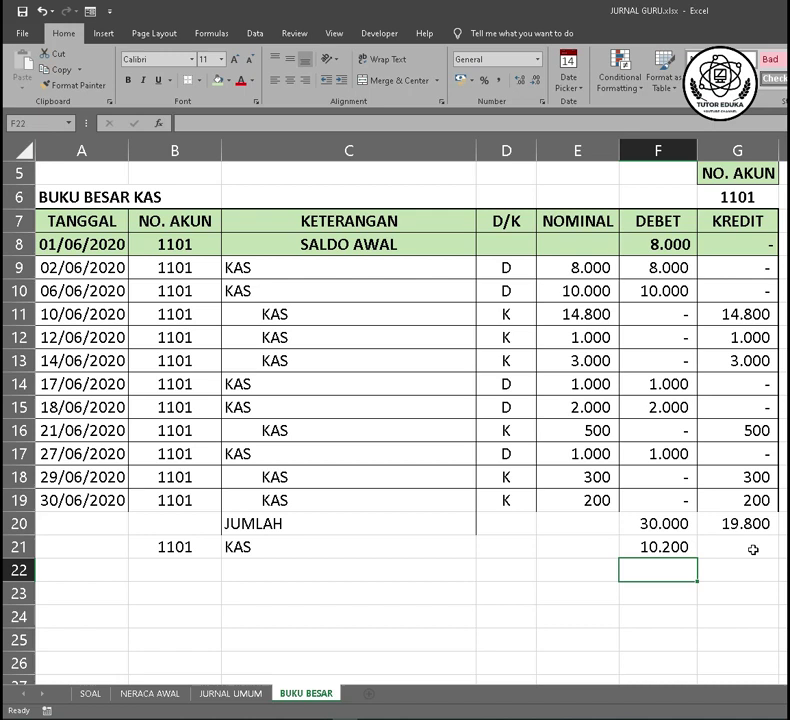
# Calculate the closing credit balance in cell G21 with =IF(G20>F20;G20-F20;0)
pyautogui.click(703, 574)
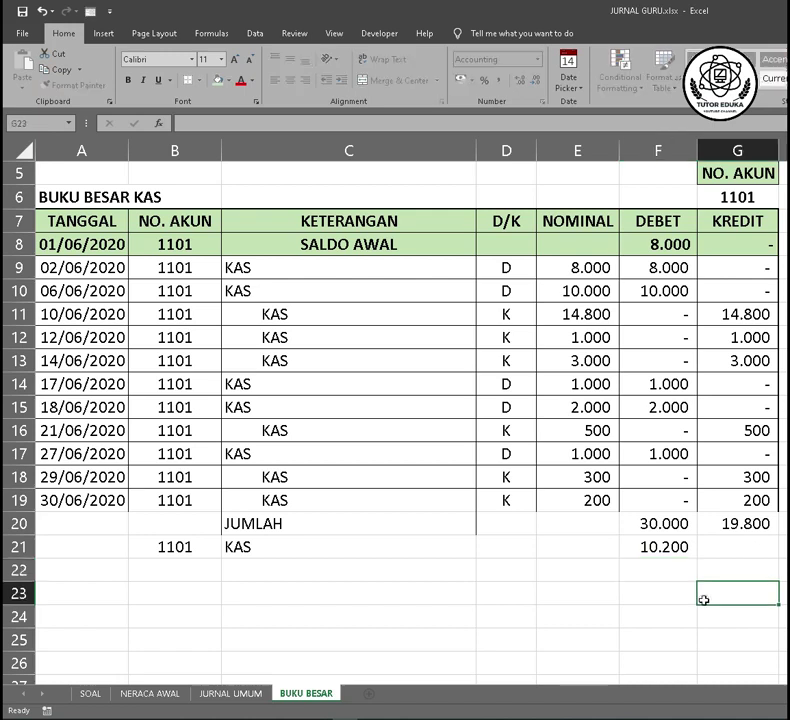
pyautogui.click(725, 547)
pyautogui.click(725, 547)
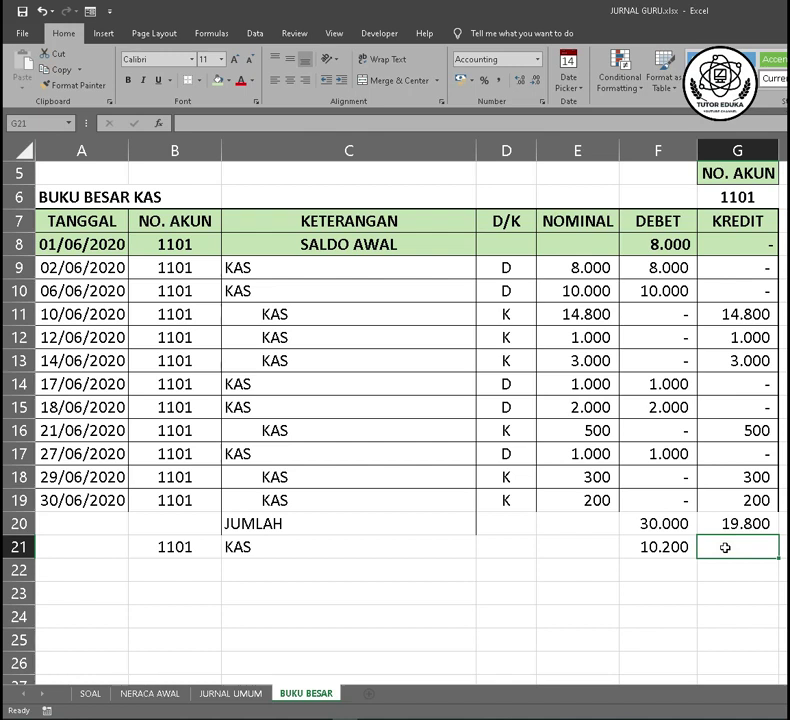
pyautogui.write('=IF')
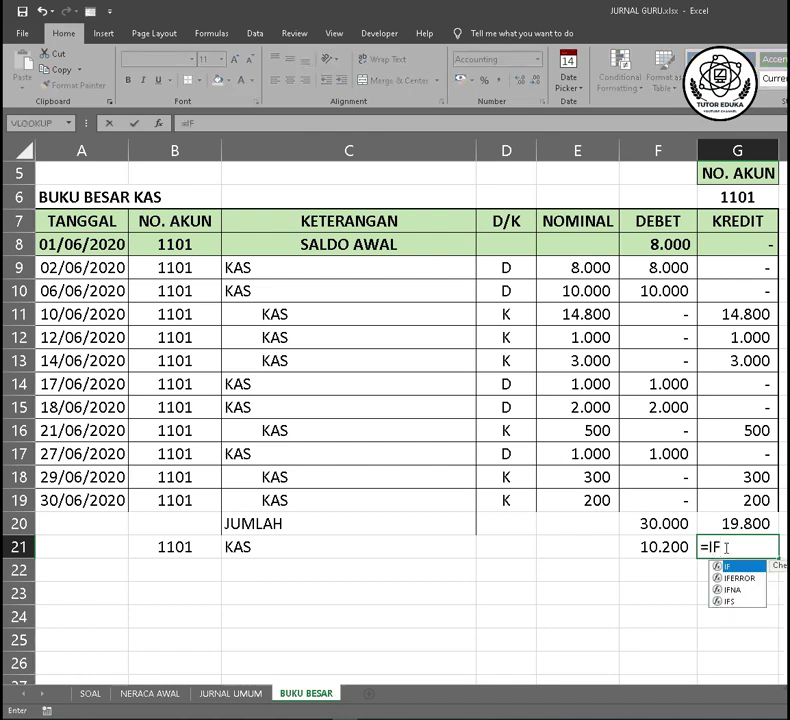
pyautogui.write('(')
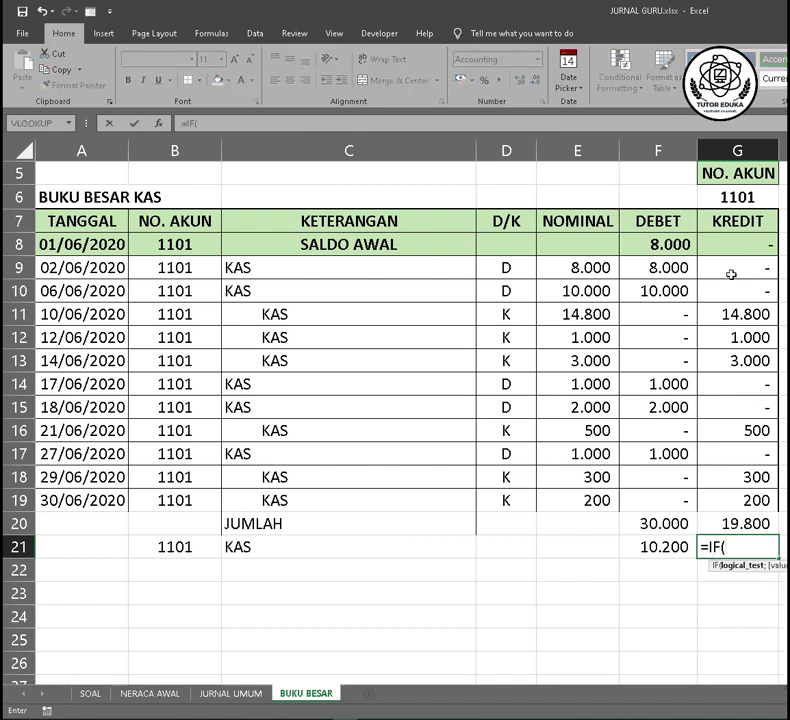
pyautogui.click(727, 522)
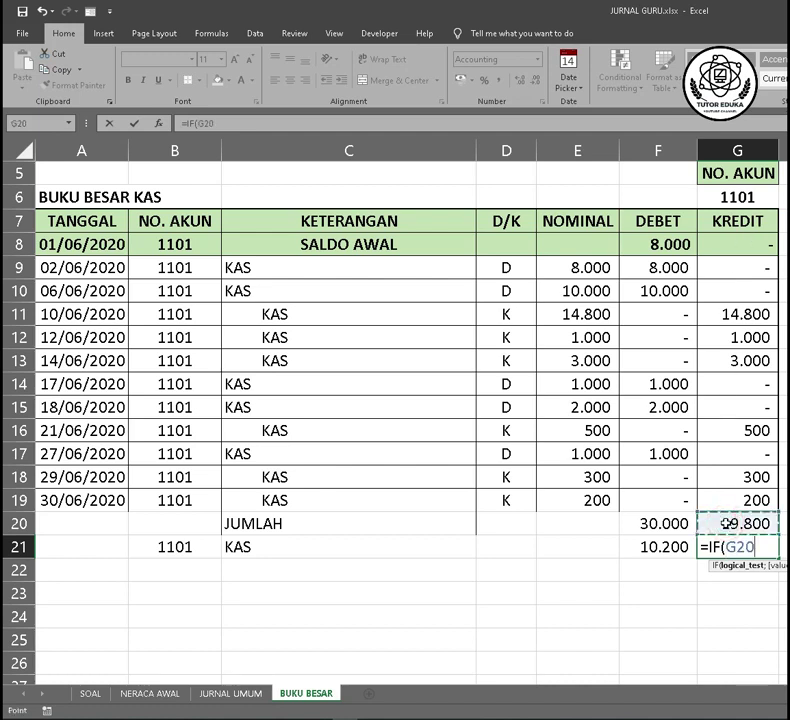
pyautogui.write('>')
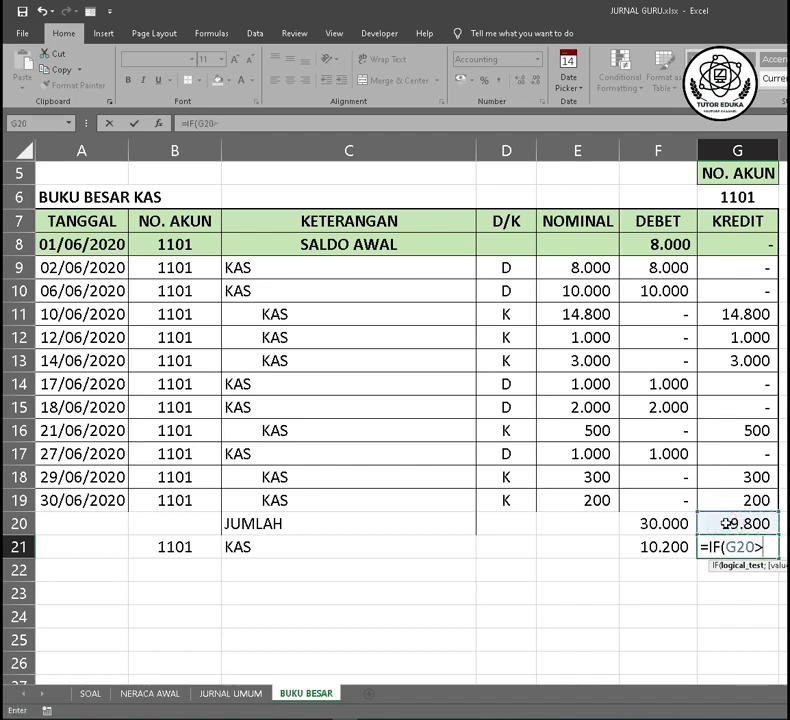
pyautogui.click(655, 523)
pyautogui.write(';')
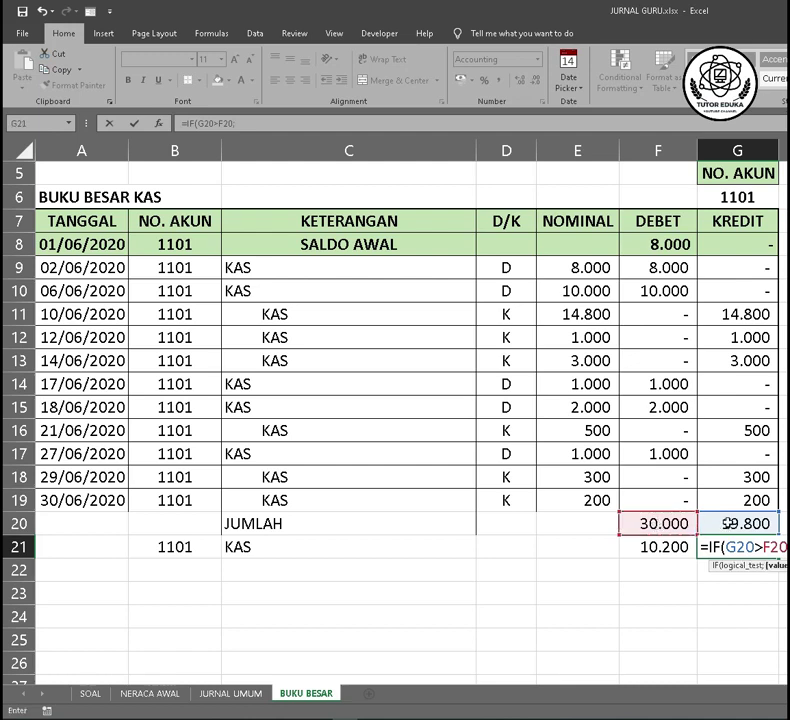
pyautogui.click(730, 522)
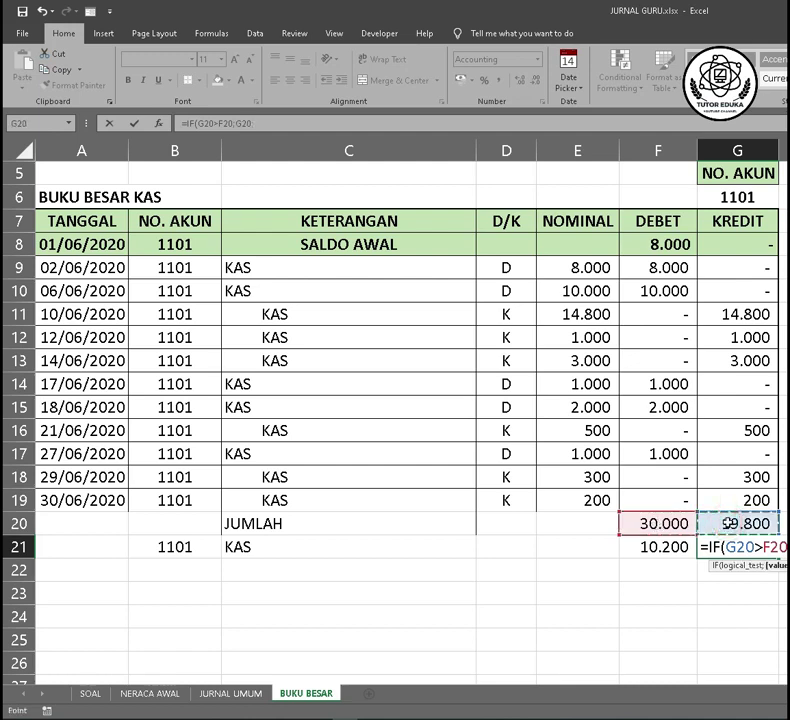
pyautogui.write('-')
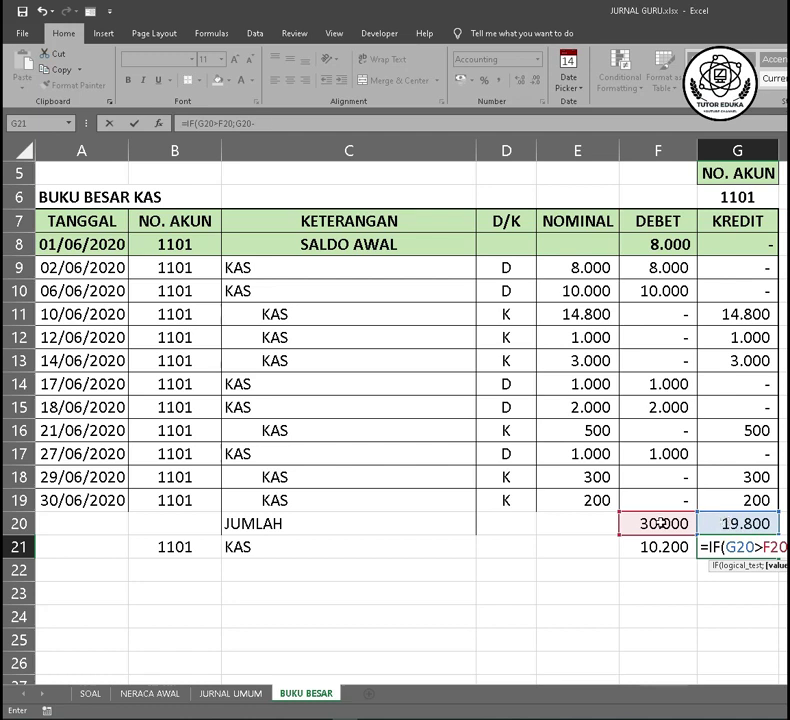
pyautogui.click(658, 522)
pyautogui.write(';')
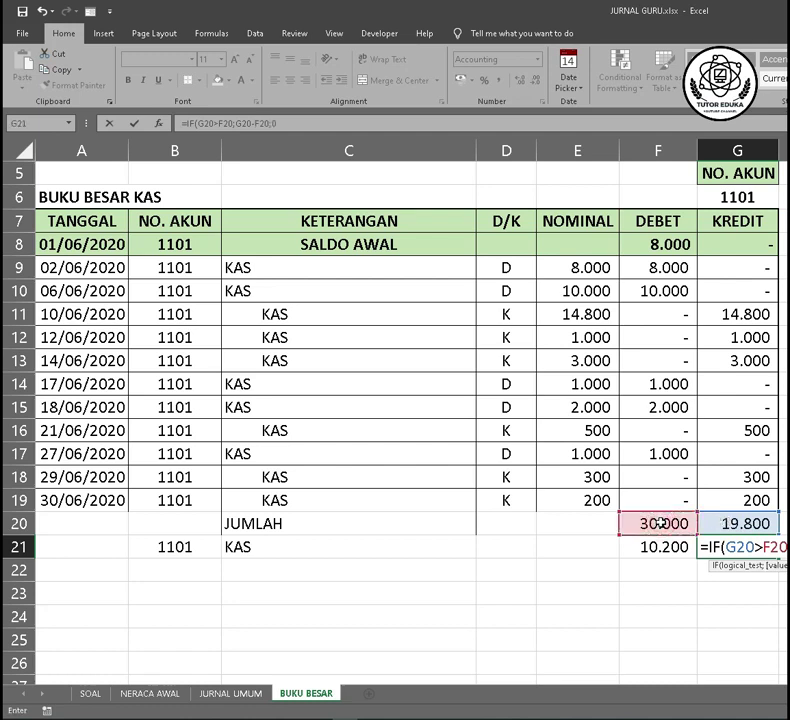
pyautogui.write('0)')
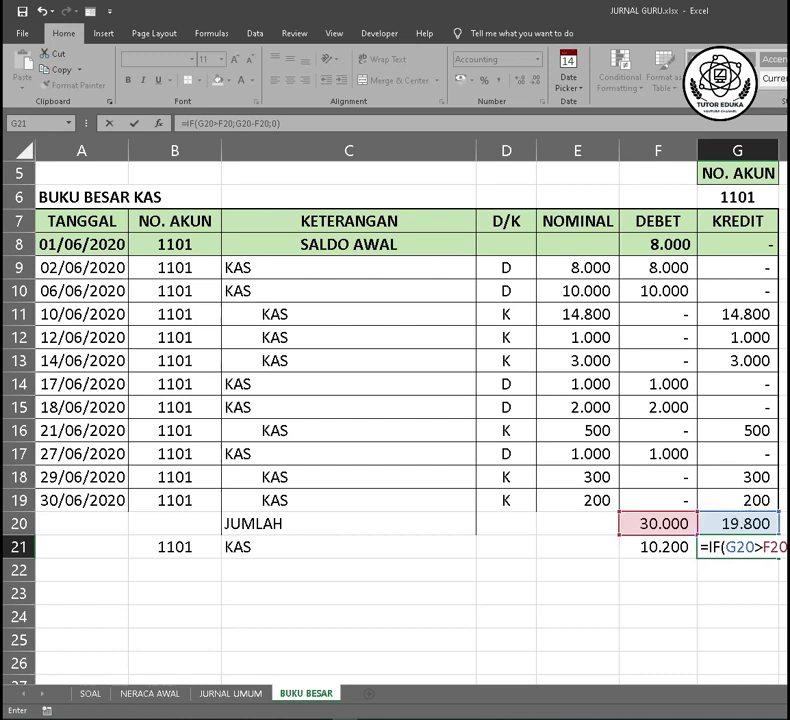
pyautogui.press('Return')
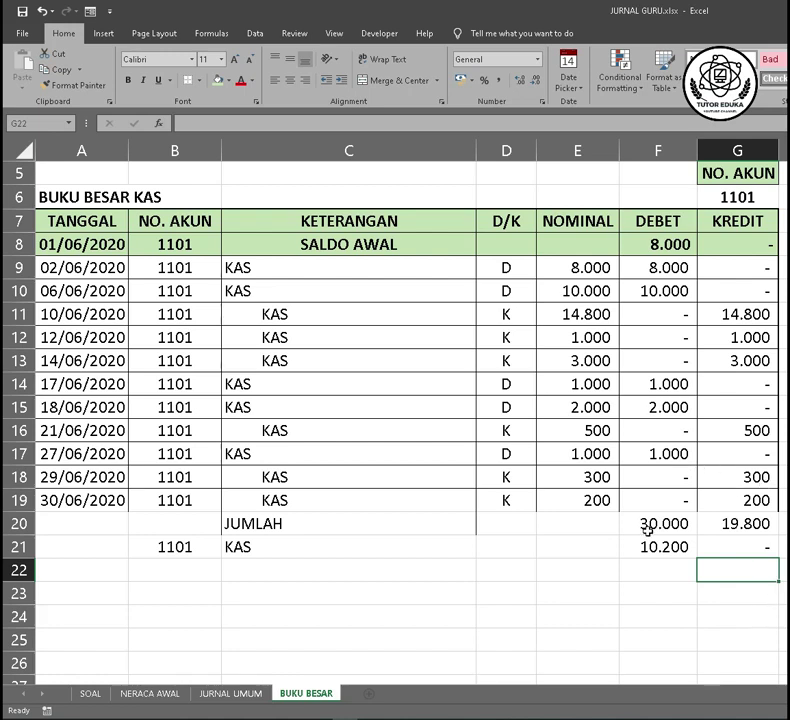
pyautogui.click(724, 548)
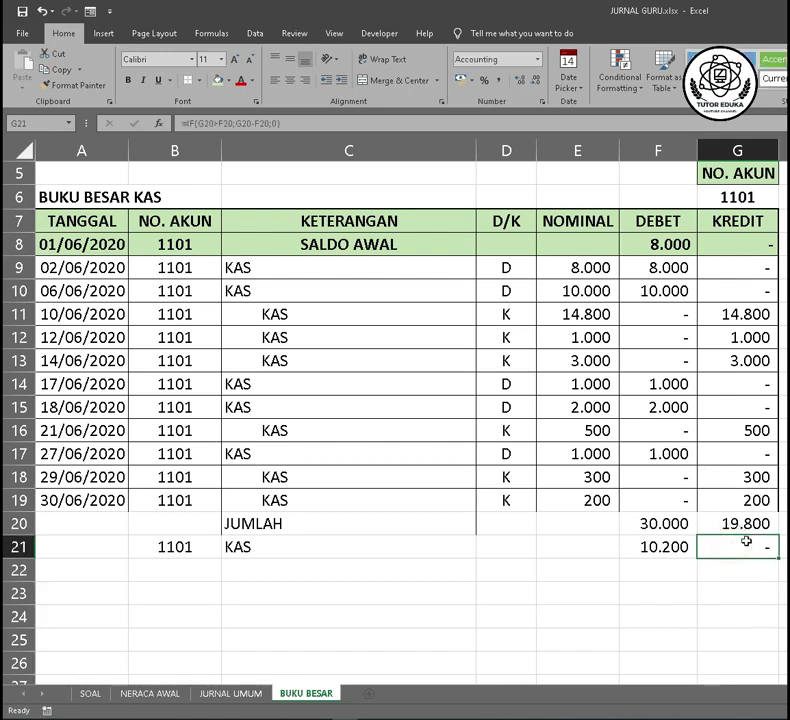
pyautogui.press('Left')
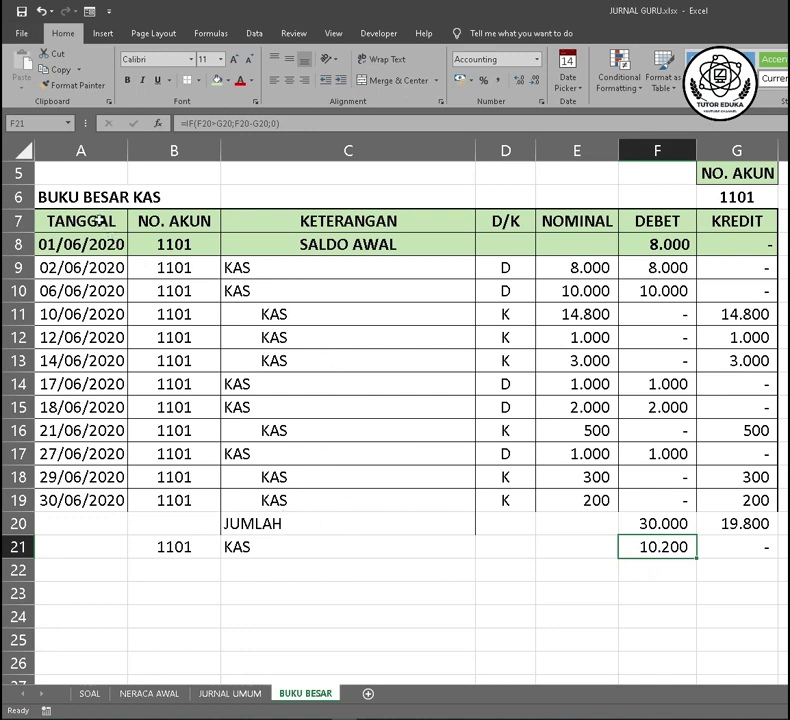
# Apply all borders and a thick outside border to the ledger table A7:G21
pyautogui.moveTo(62, 221); pyautogui.dragTo(725, 542)
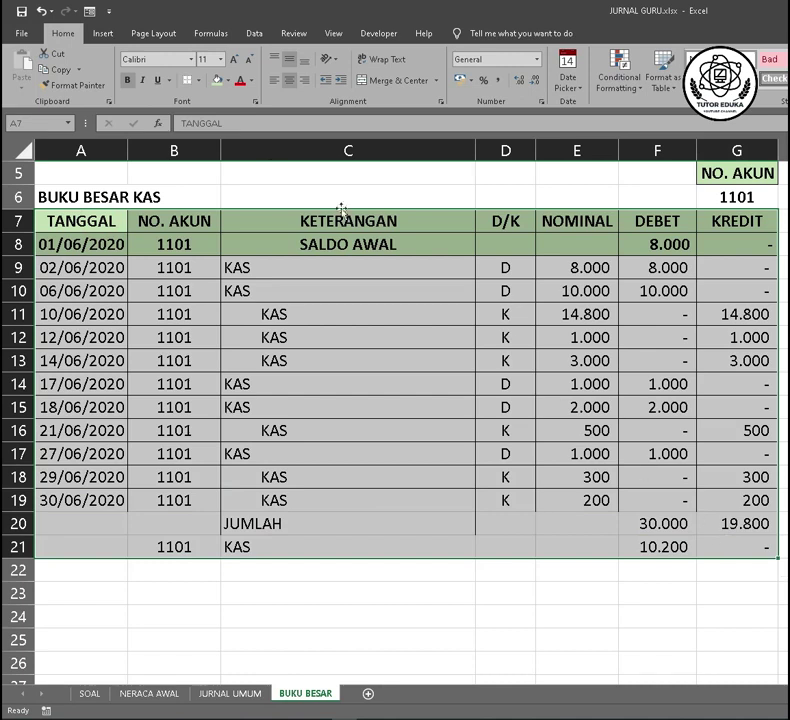
pyautogui.click(199, 80)
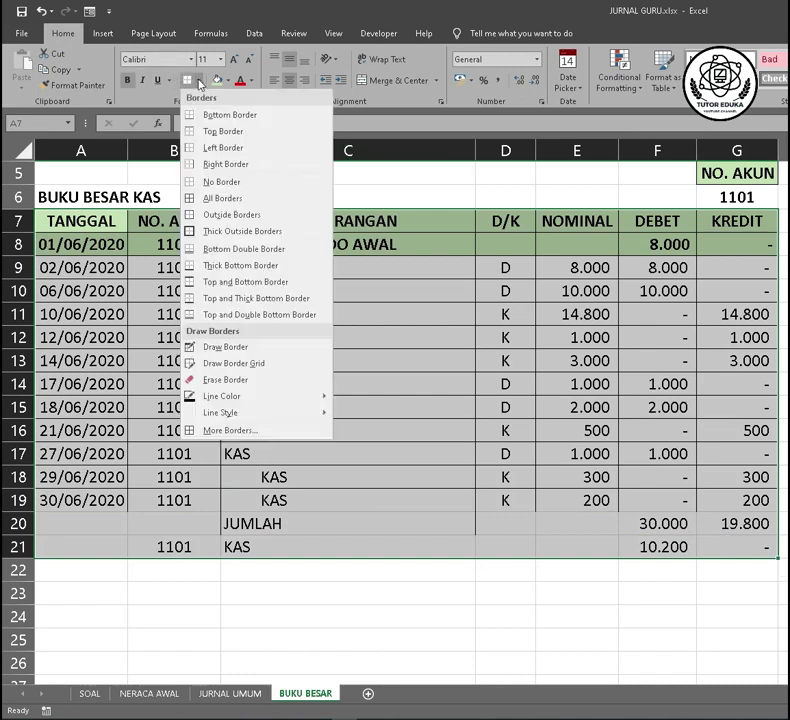
pyautogui.click(213, 196)
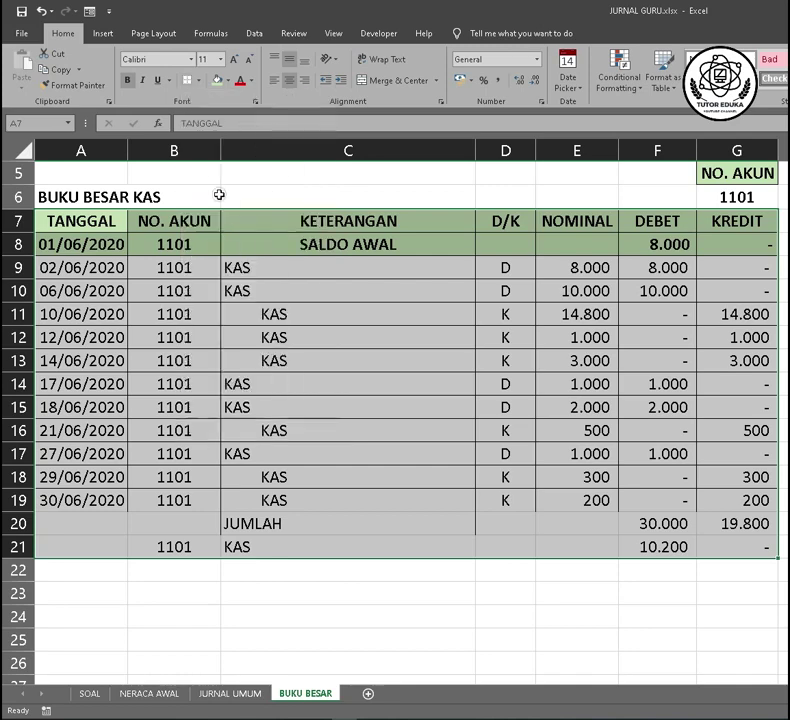
pyautogui.click(199, 80)
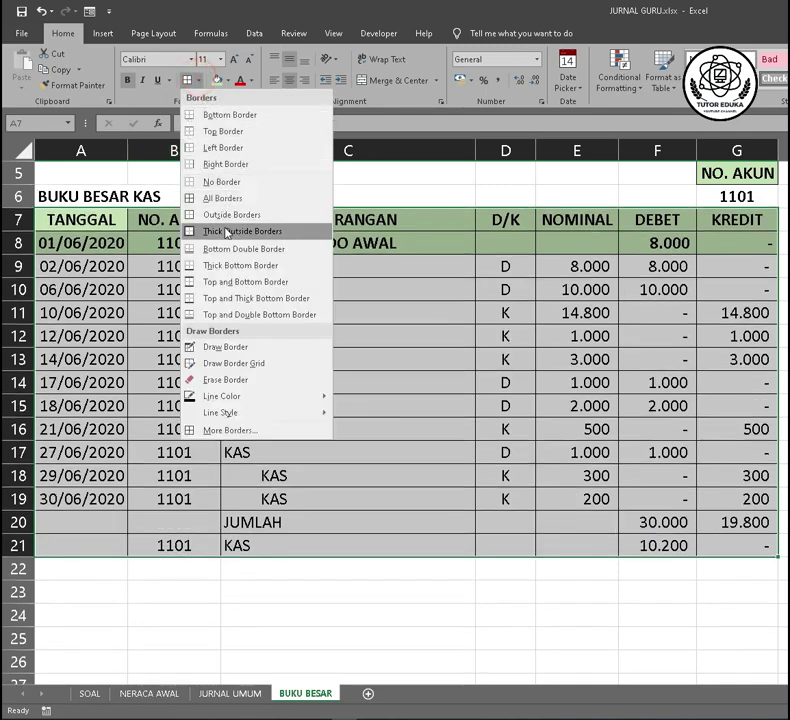
pyautogui.click(215, 231)
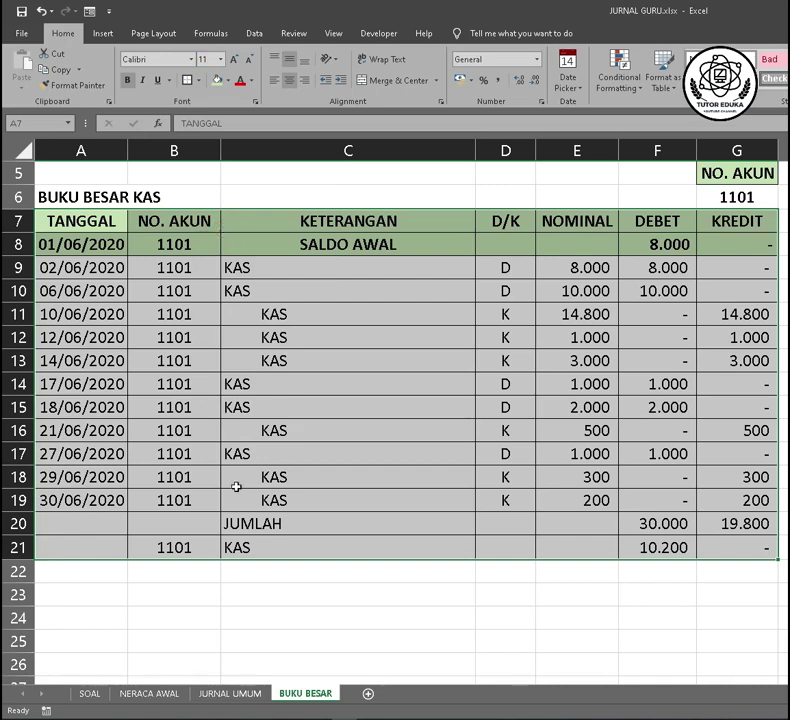
pyautogui.click(257, 595)
# Fill rows A20:G21 with the light green header colour and apply all borders plus a thick outside border
pyautogui.moveTo(113, 523); pyautogui.dragTo(720, 547)
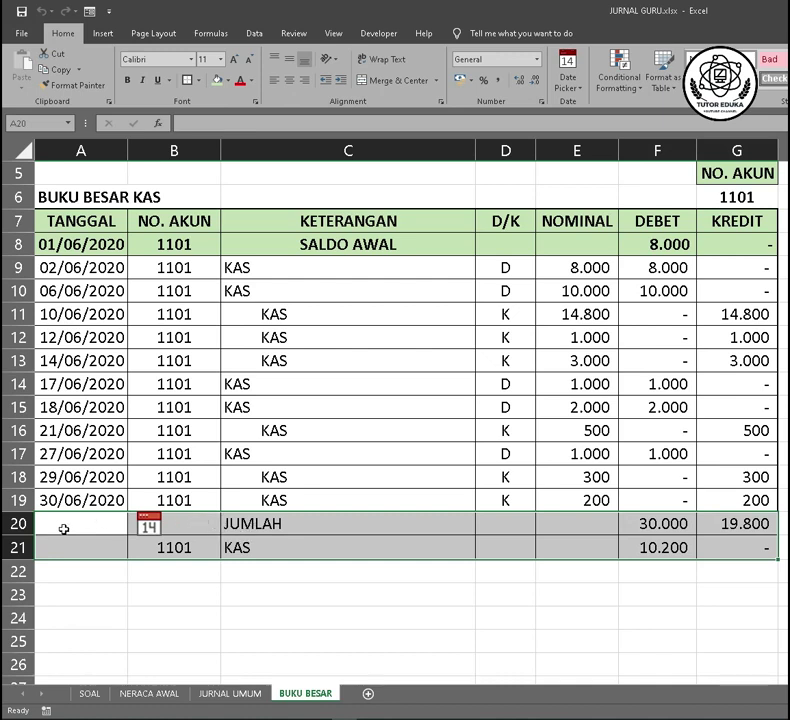
pyautogui.click(217, 81)
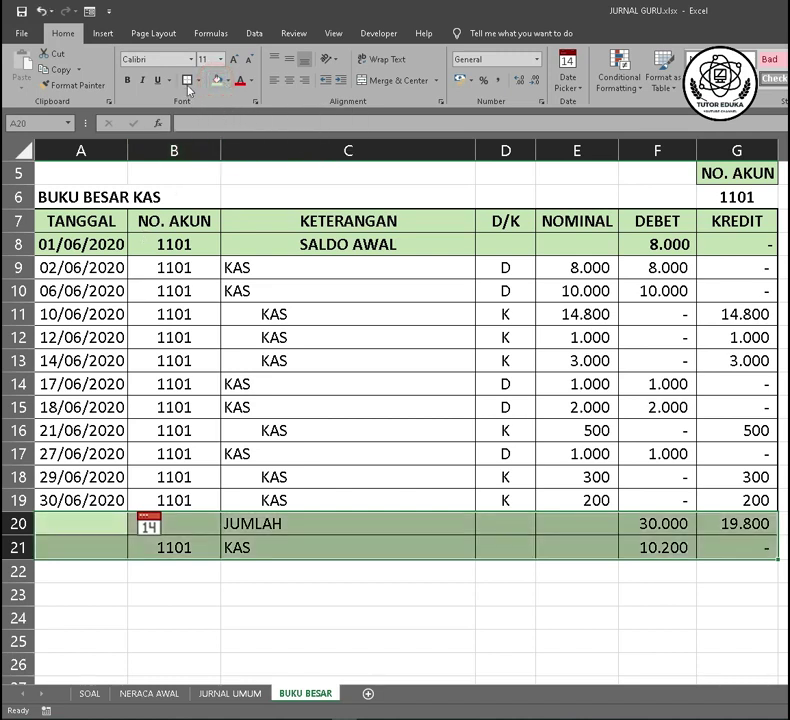
pyautogui.click(198, 87)
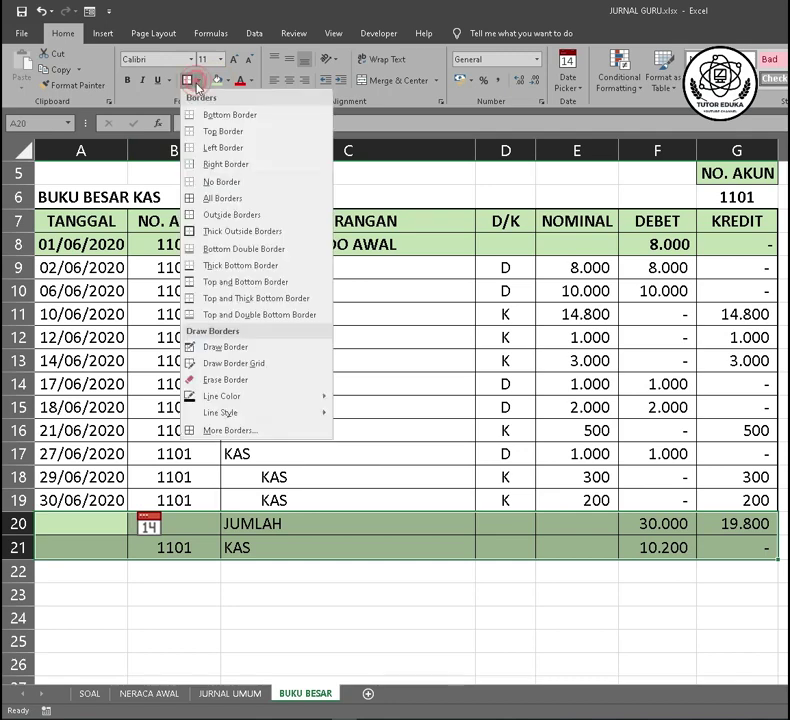
pyautogui.click(209, 197)
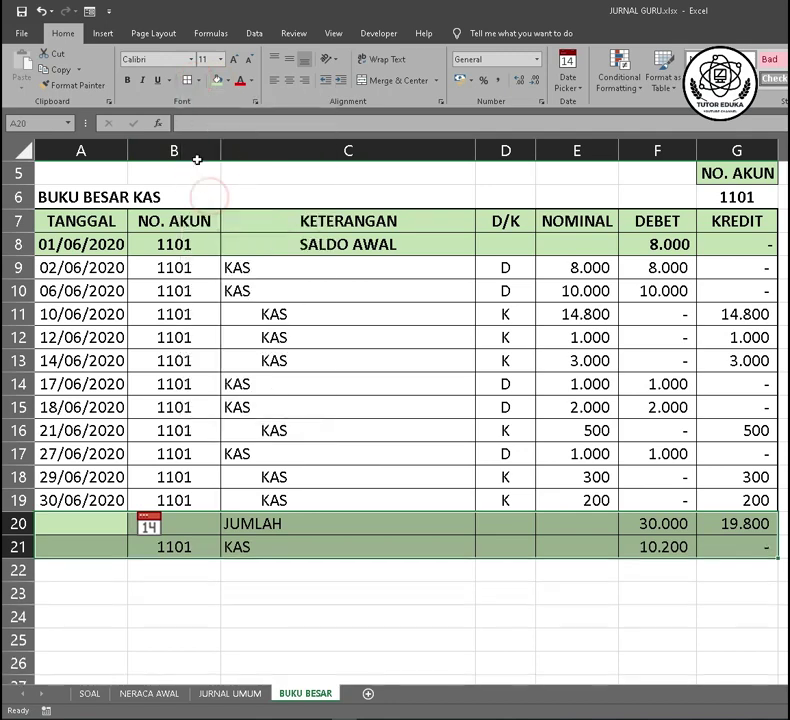
pyautogui.click(199, 81)
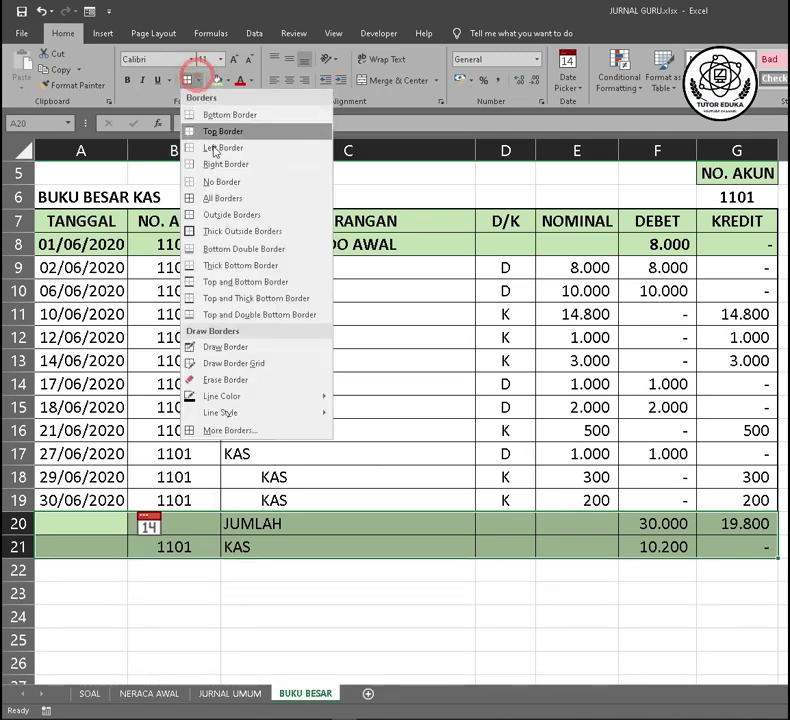
pyautogui.click(218, 231)
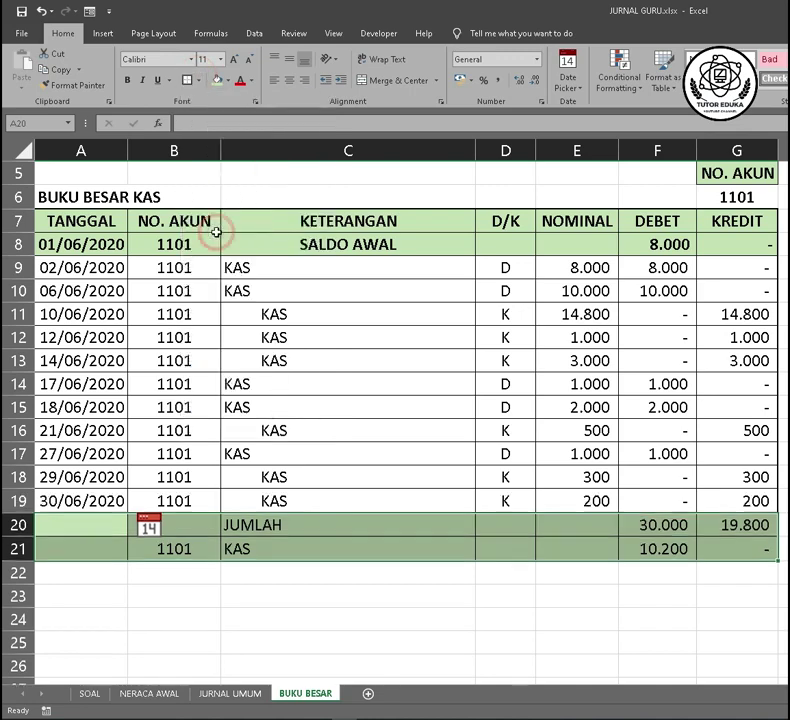
pyautogui.click(302, 587)
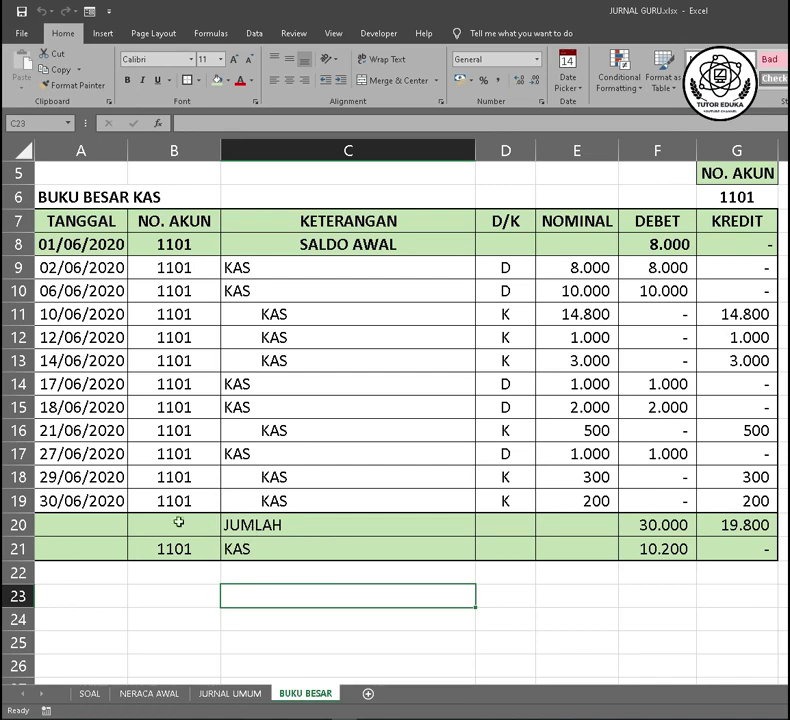
# Merge and center the JUMLAH label across A20:E20
pyautogui.click(62, 524)
pyautogui.moveTo(62, 524); pyautogui.dragTo(556, 528)
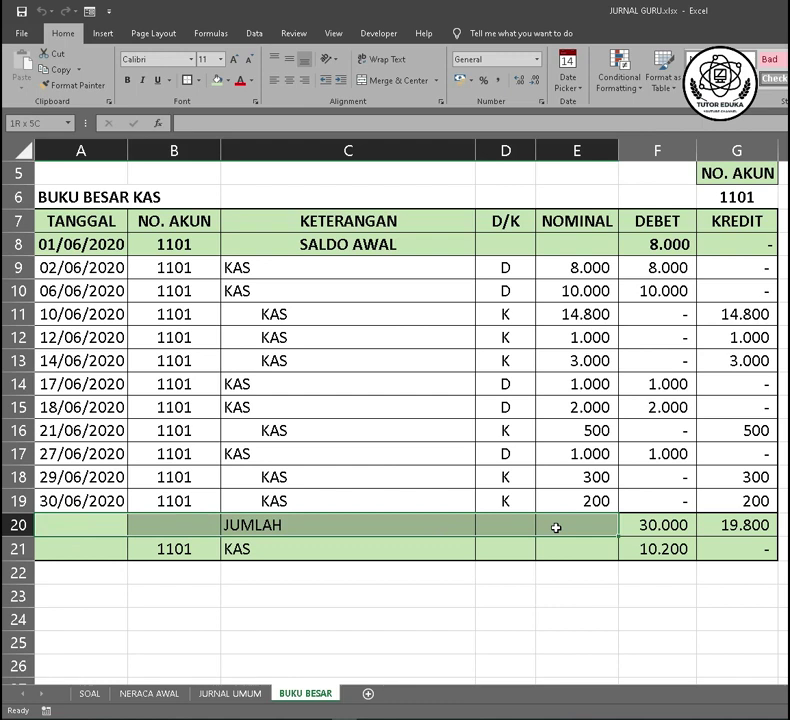
pyautogui.moveTo(556, 528); pyautogui.dragTo(556, 528)
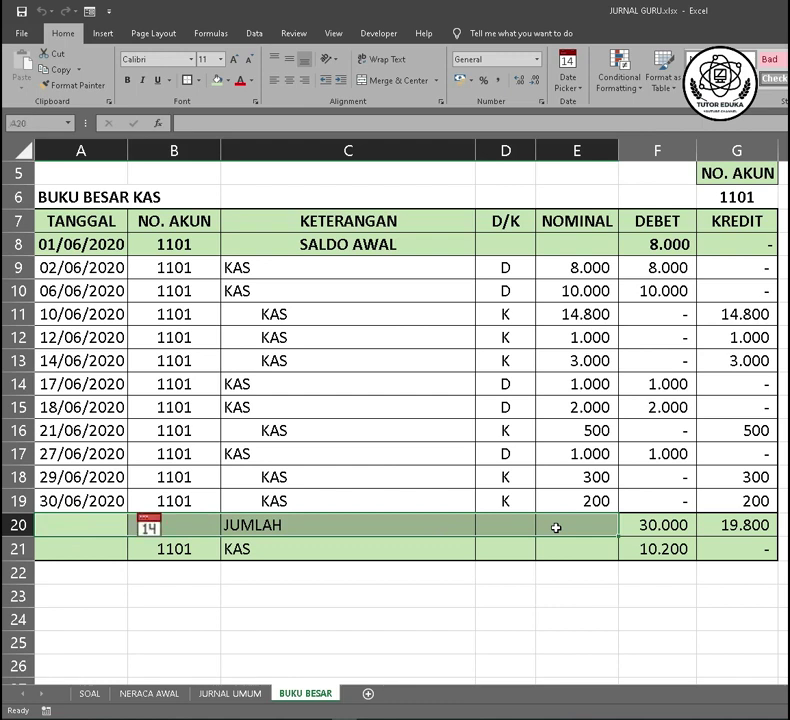
pyautogui.click(393, 88)
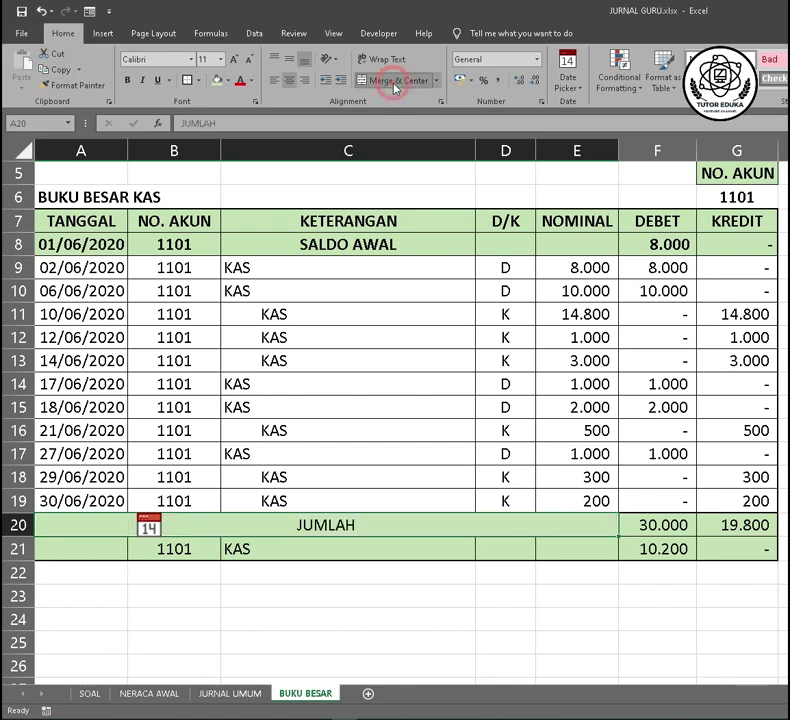
# Make the JUMLAH and closing balance rows A20:G21 bold
pyautogui.click(84, 527)
pyautogui.moveTo(296, 533)
pyautogui.mouseDown()
pyautogui.moveTo(684, 537)
pyautogui.moveTo(716, 547)
pyautogui.mouseUp()
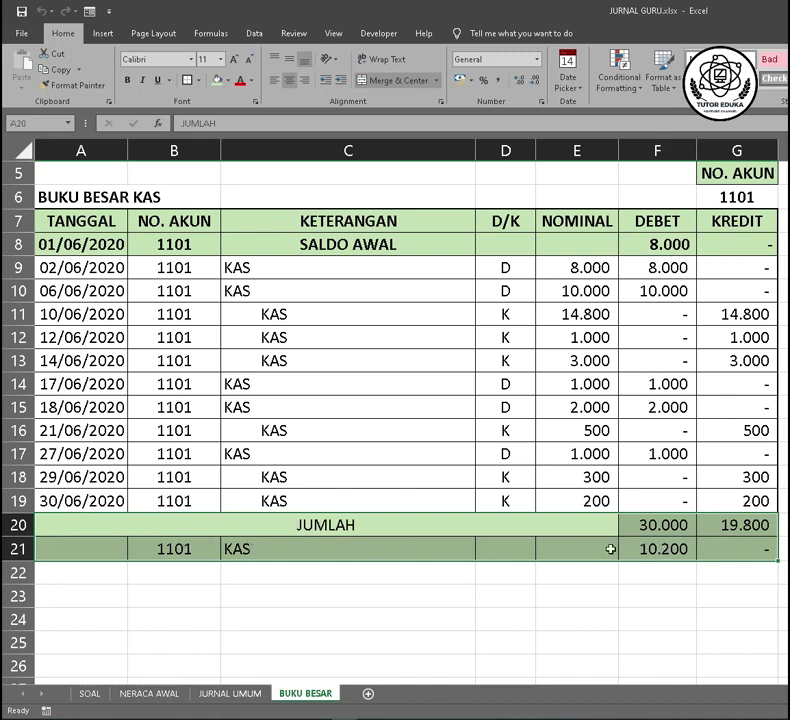
pyautogui.click(128, 81)
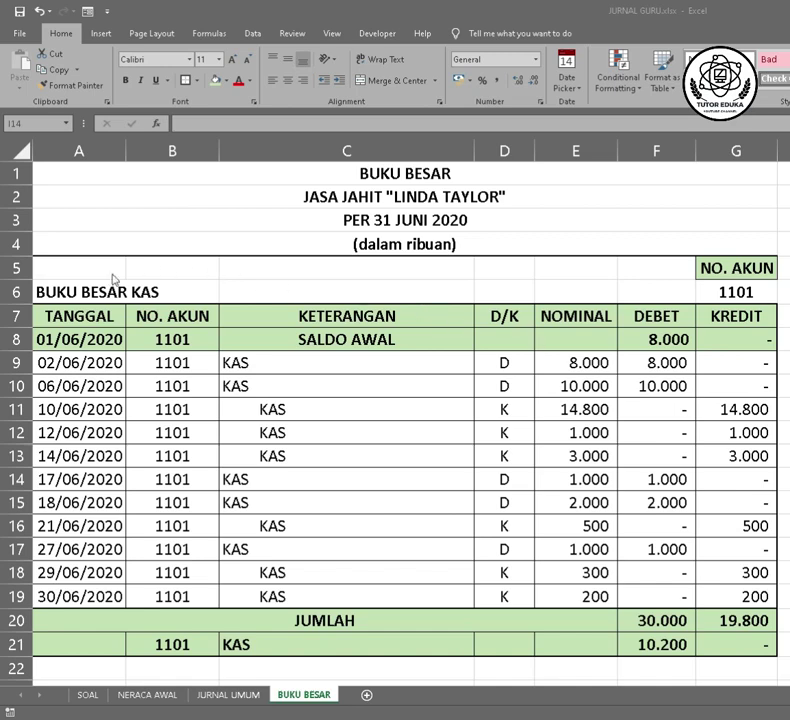
# Copy the ledger heading block A5:G7 and paste it at A24, below the KAS ledger
pyautogui.click(82, 270)
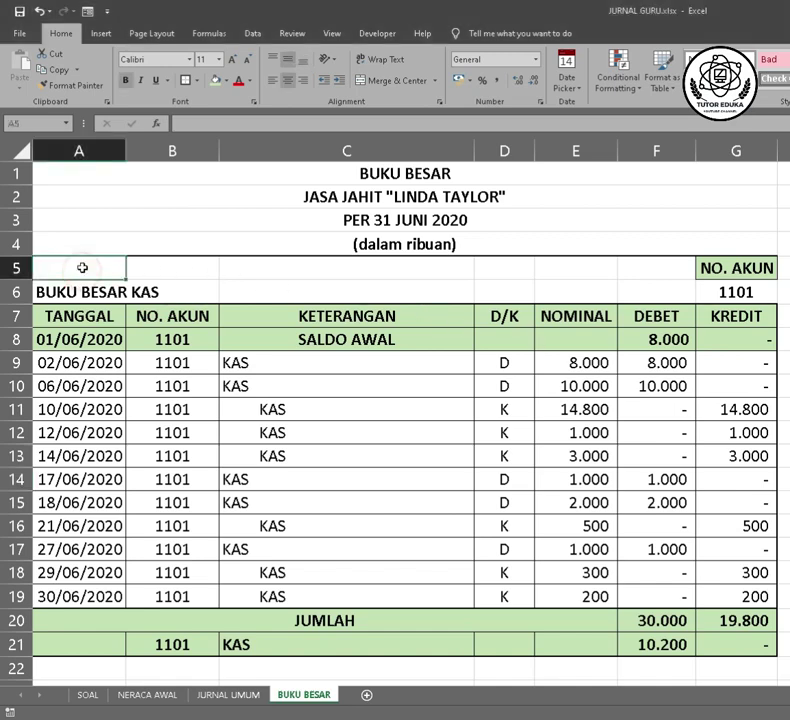
pyautogui.moveTo(80, 272)
pyautogui.mouseDown()
pyautogui.moveTo(78, 314)
pyautogui.moveTo(541, 314)
pyautogui.moveTo(712, 323)
pyautogui.mouseUp()
pyautogui.rightClick(646, 292)
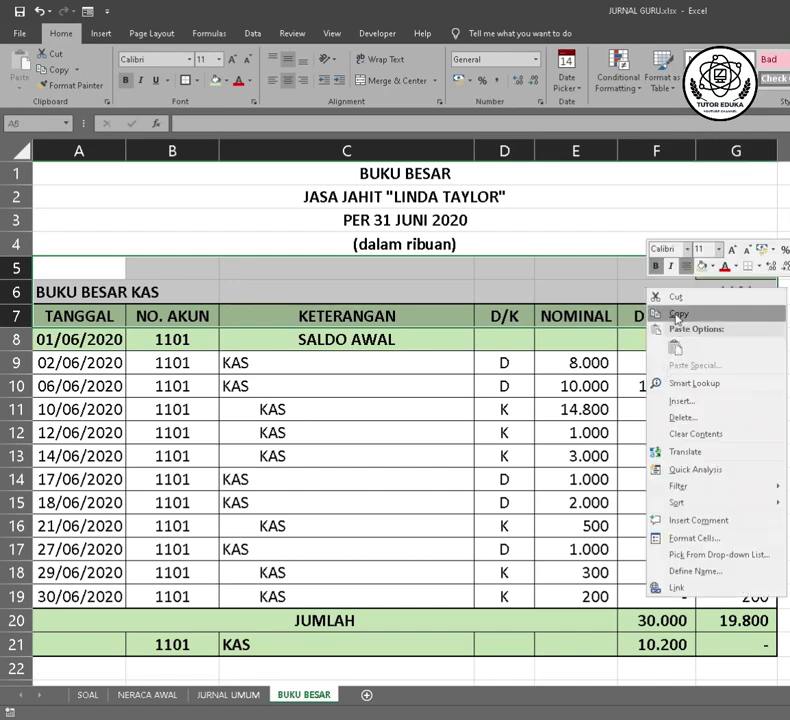
pyautogui.click(675, 313)
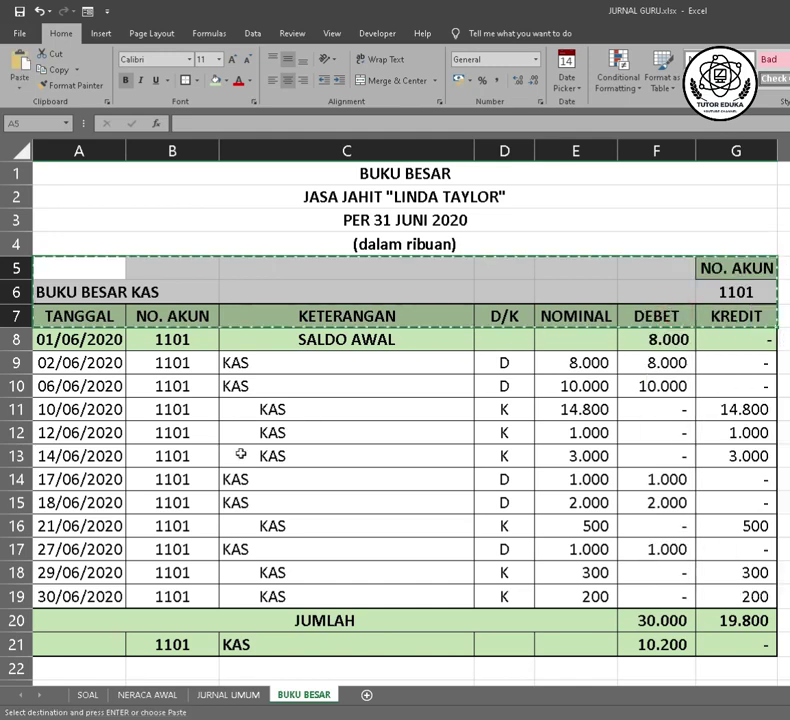
pyautogui.scroll(-4, 208, 446)
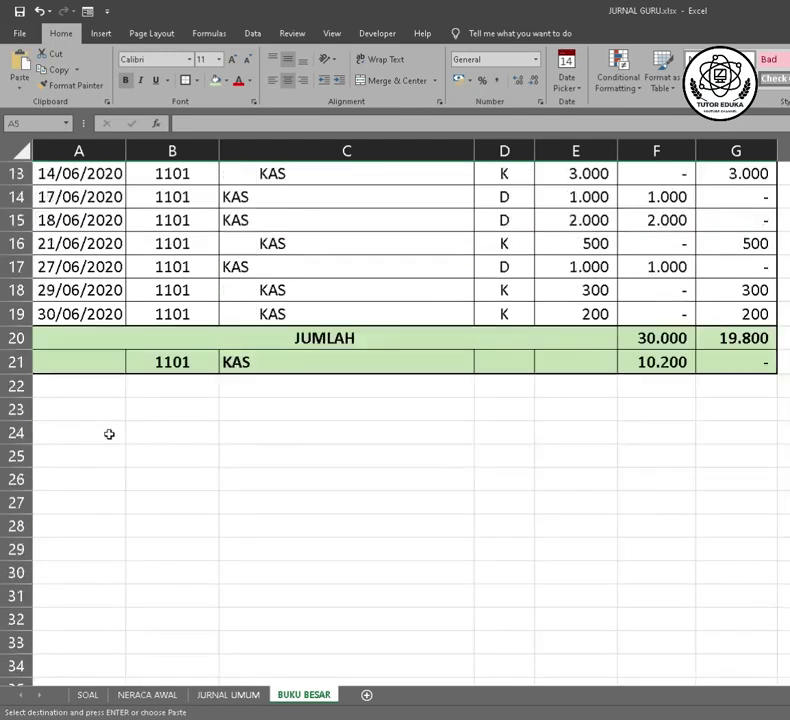
pyautogui.click(77, 436)
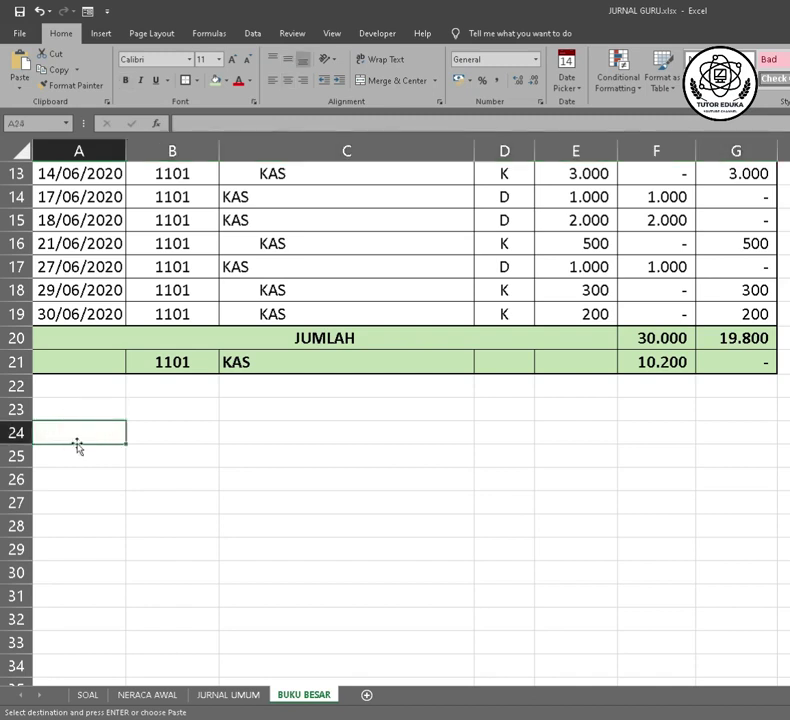
pyautogui.rightClick(65, 434)
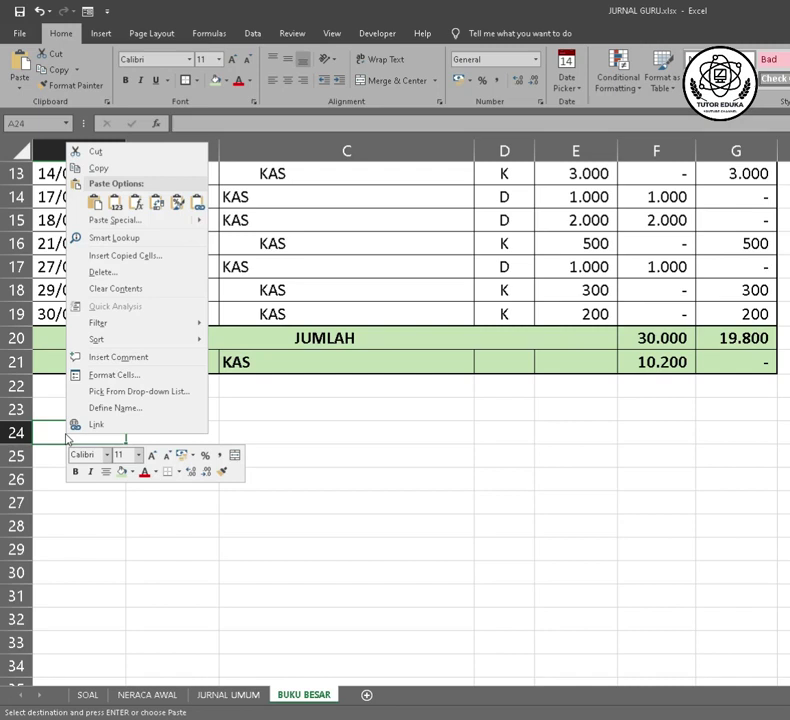
pyautogui.click(94, 203)
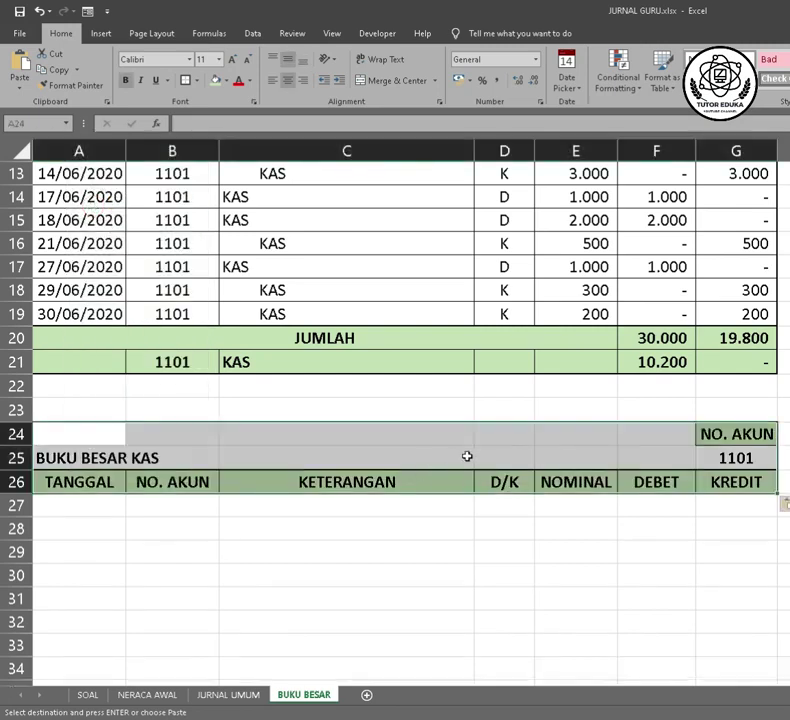
# Set the account number of the second ledger in cell G25 to 1102
pyautogui.click(638, 455)
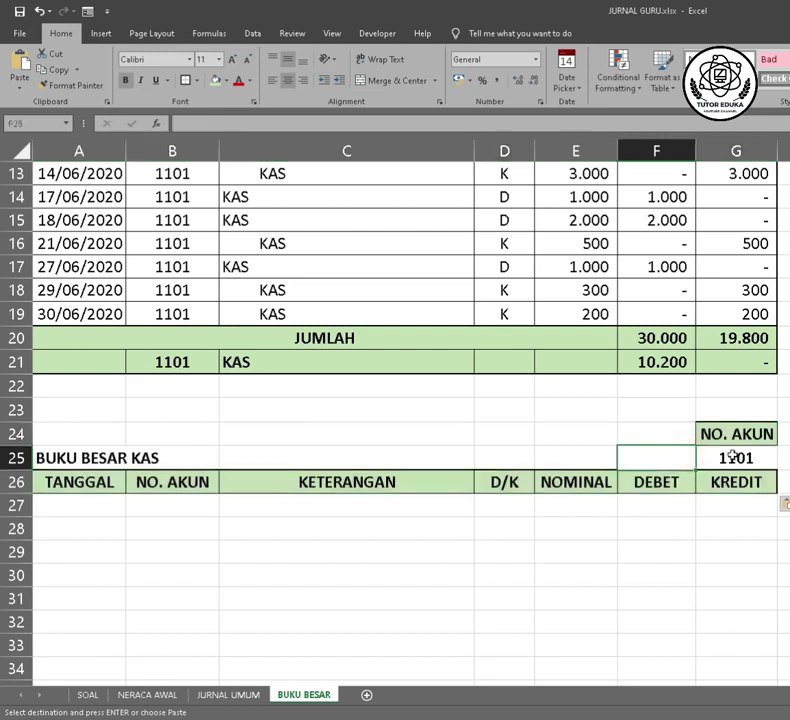
pyautogui.click(735, 458)
pyautogui.click(735, 458)
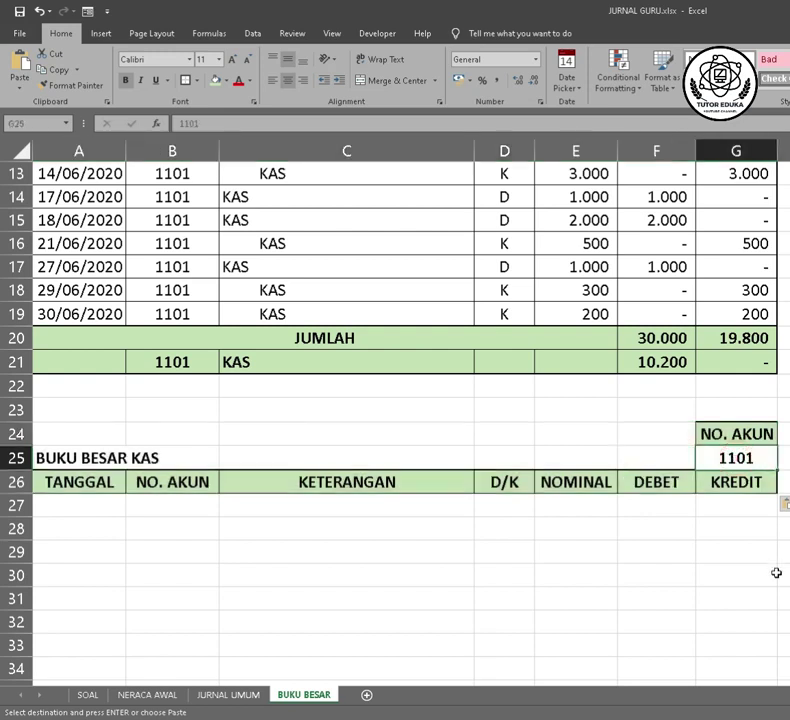
pyautogui.write('1102')
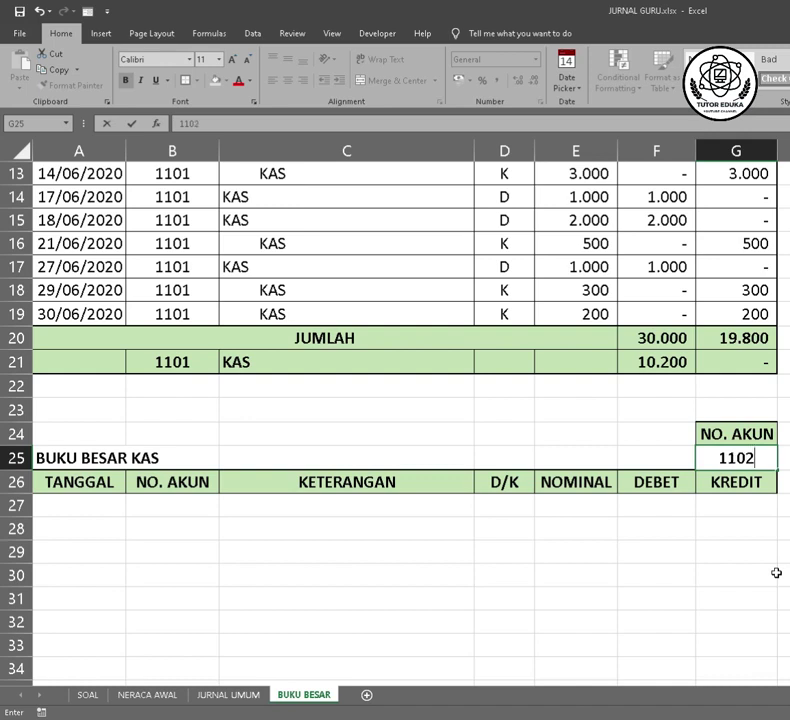
pyautogui.press('Return')
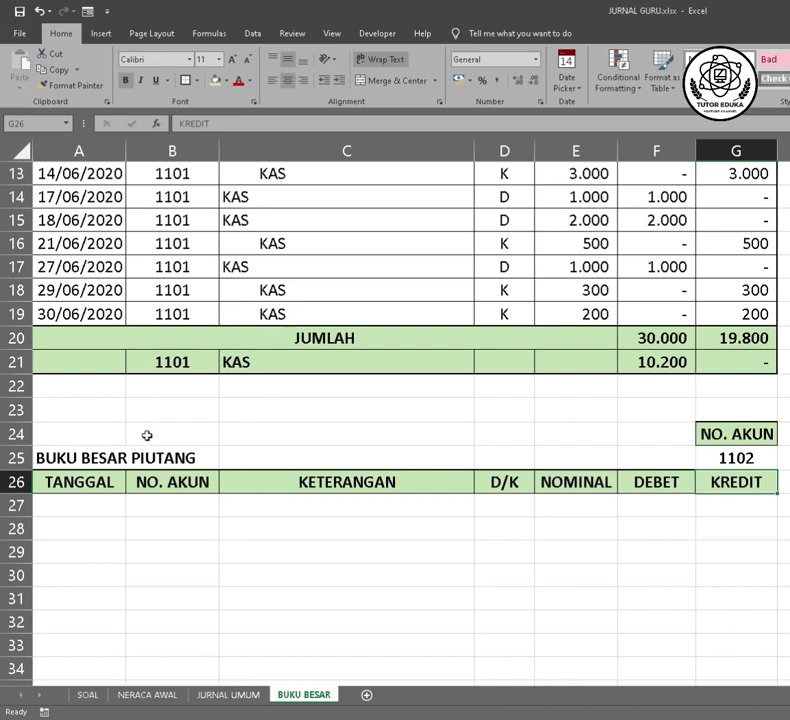
# Start an Advanced Filter from cell A27 and set it to copy the results to another location
pyautogui.click(66, 509)
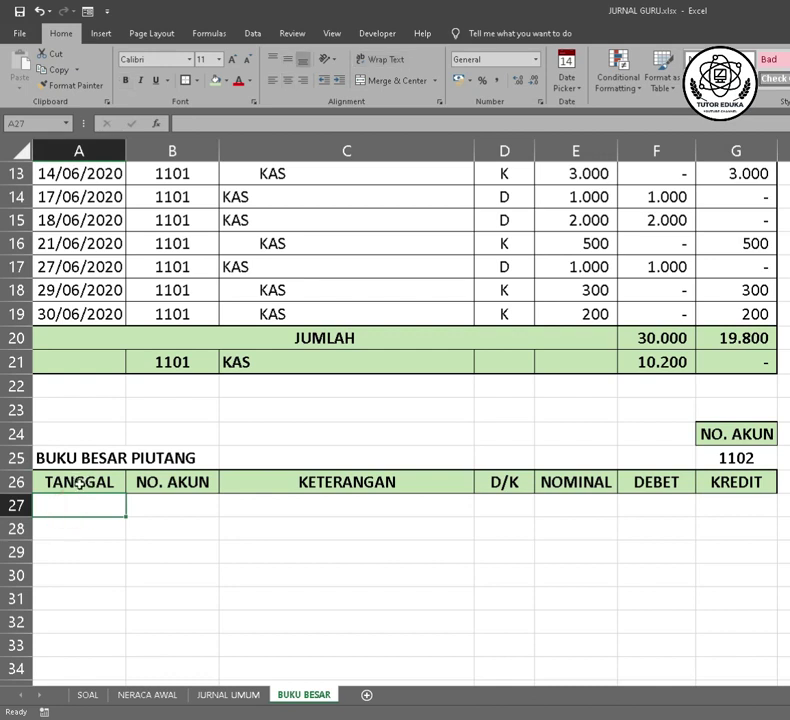
pyautogui.click(249, 36)
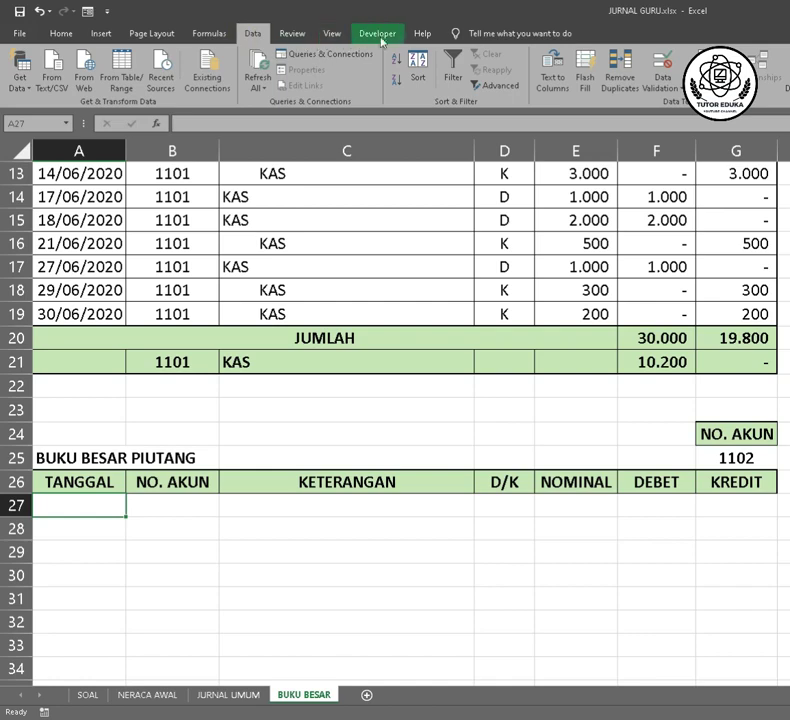
pyautogui.click(485, 85)
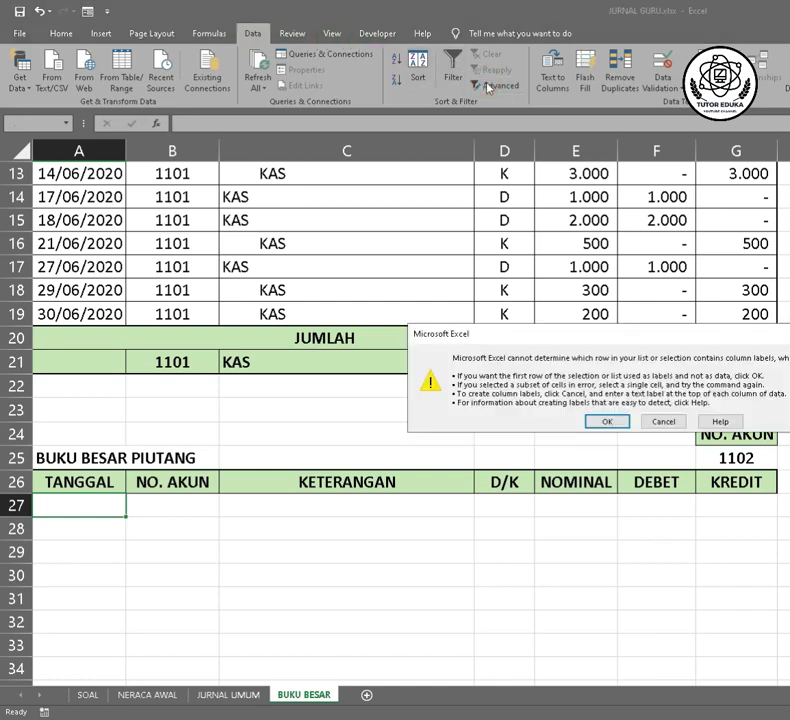
pyautogui.click(606, 420)
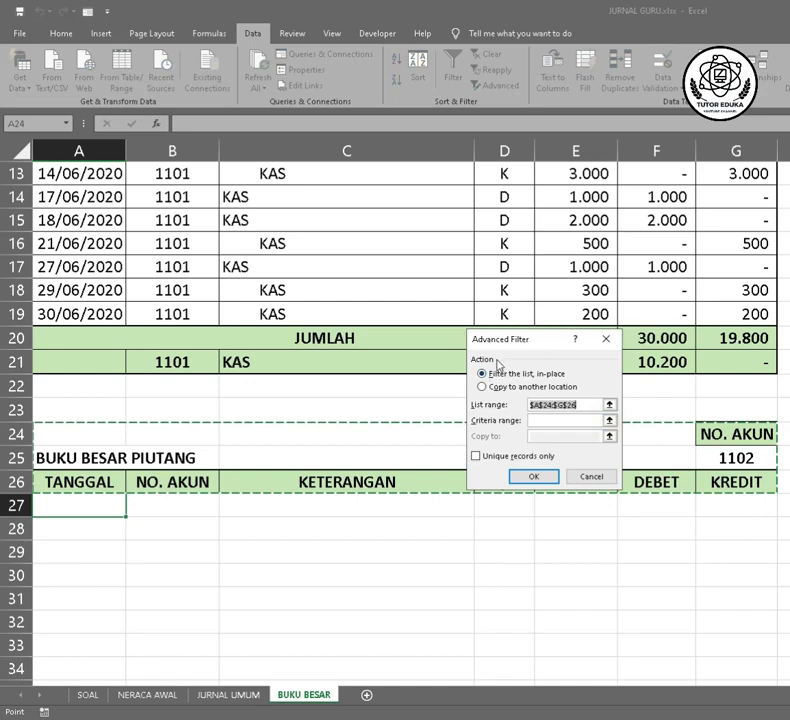
pyautogui.click(483, 387)
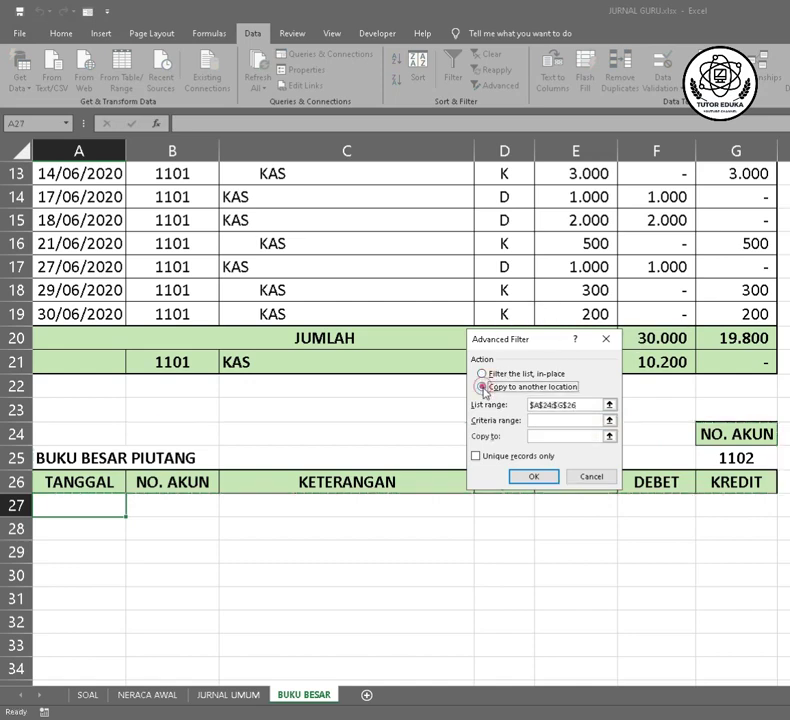
# Replace the filter's list range with the journal table A8:G37 on the JURNAL UMUM sheet
pyautogui.click(580, 405)
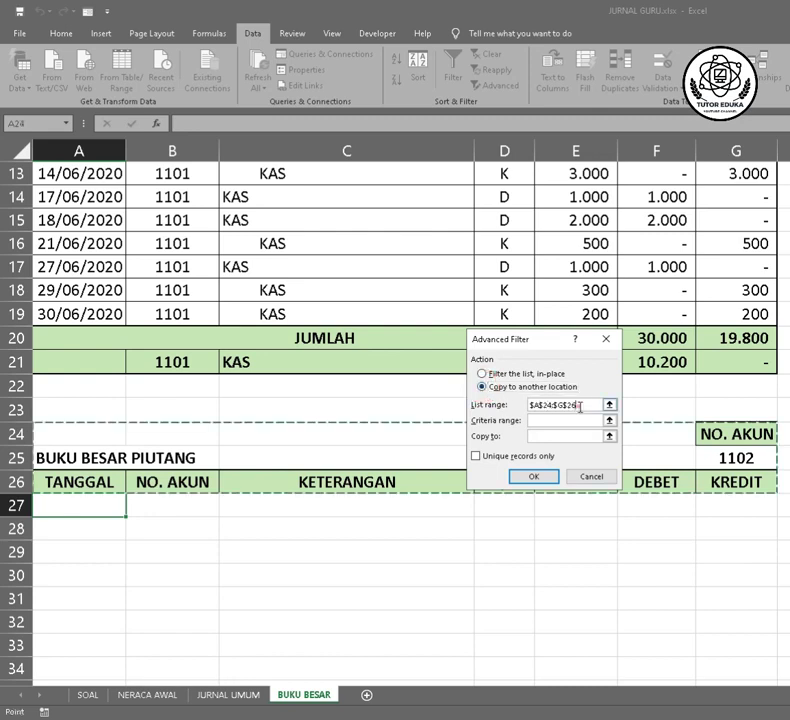
pyautogui.press('BackSpace')
pyautogui.press('BackSpace')
pyautogui.press('BackSpace')
pyautogui.press('BackSpace')
pyautogui.press('BackSpace')
pyautogui.press('BackSpace')
pyautogui.press('BackSpace')
pyautogui.press('BackSpace')
pyautogui.press('BackSpace')
pyautogui.press('BackSpace')
pyautogui.press('BackSpace')
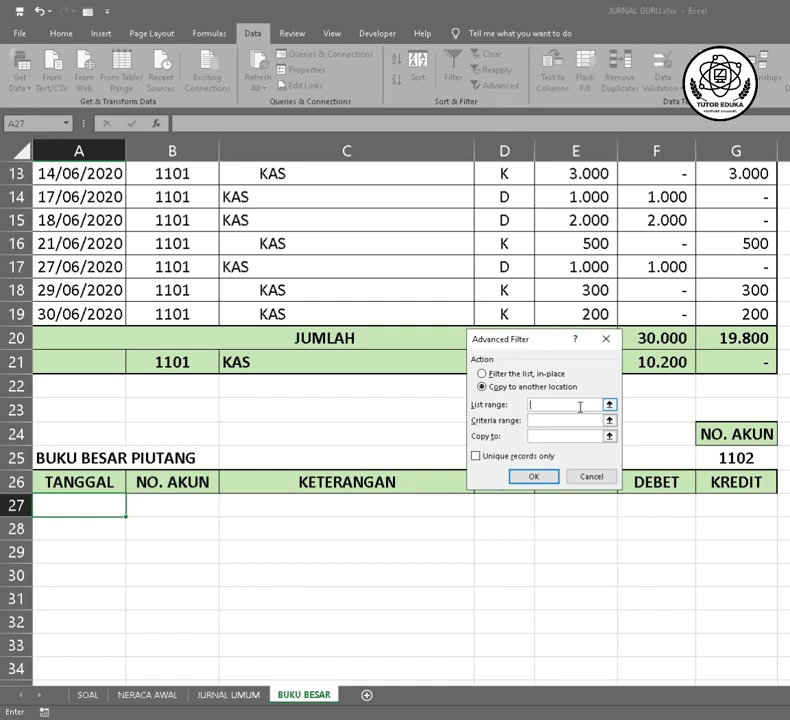
pyautogui.click(235, 699)
pyautogui.scroll(5, 231, 564)
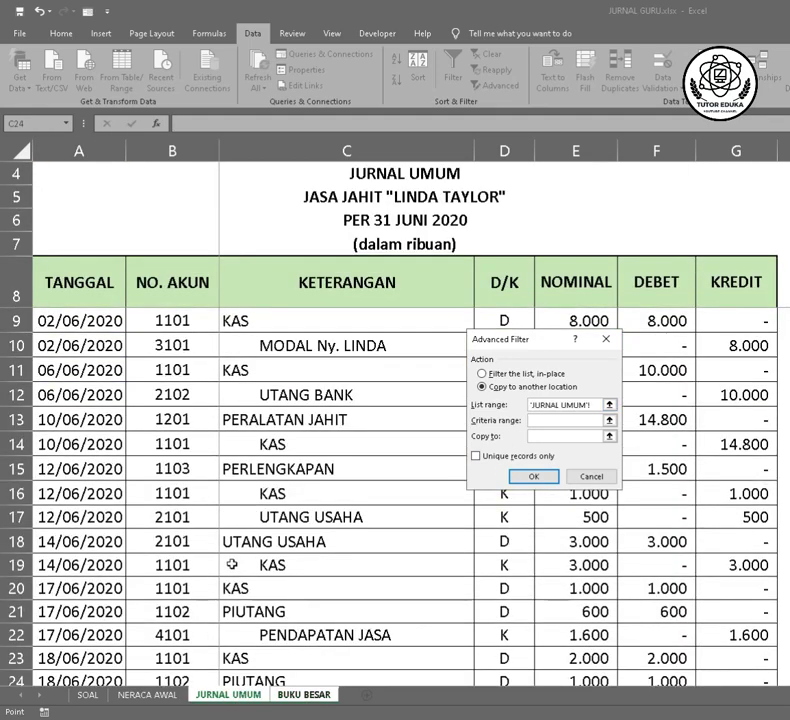
pyautogui.moveTo(85, 285); pyautogui.dragTo(741, 627)
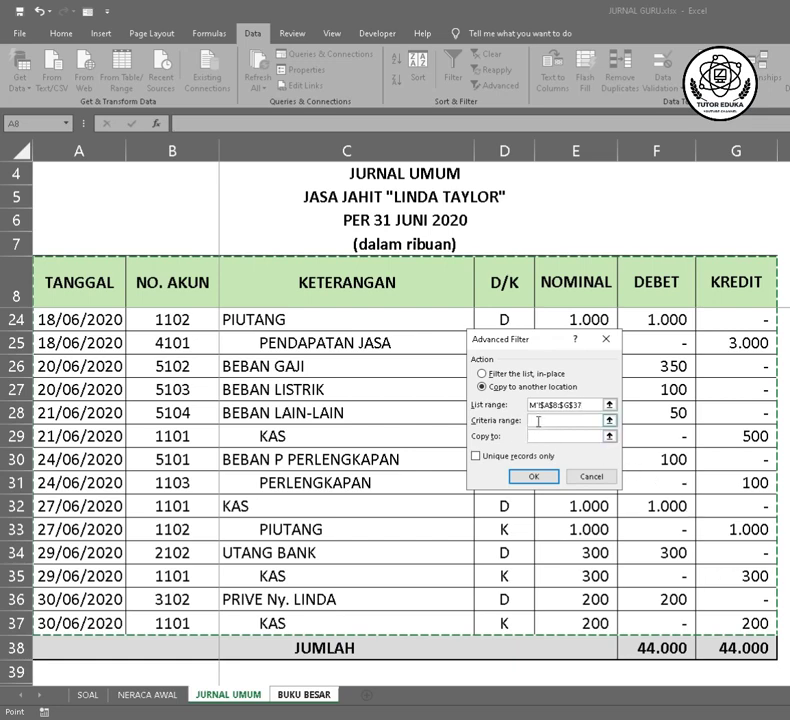
# Set the filter's criteria range to the NO. AKUN cells G24:G25 on the BUKU BESAR sheet
pyautogui.click(538, 420)
pyautogui.hotkey('ctrl', 'pagedown')
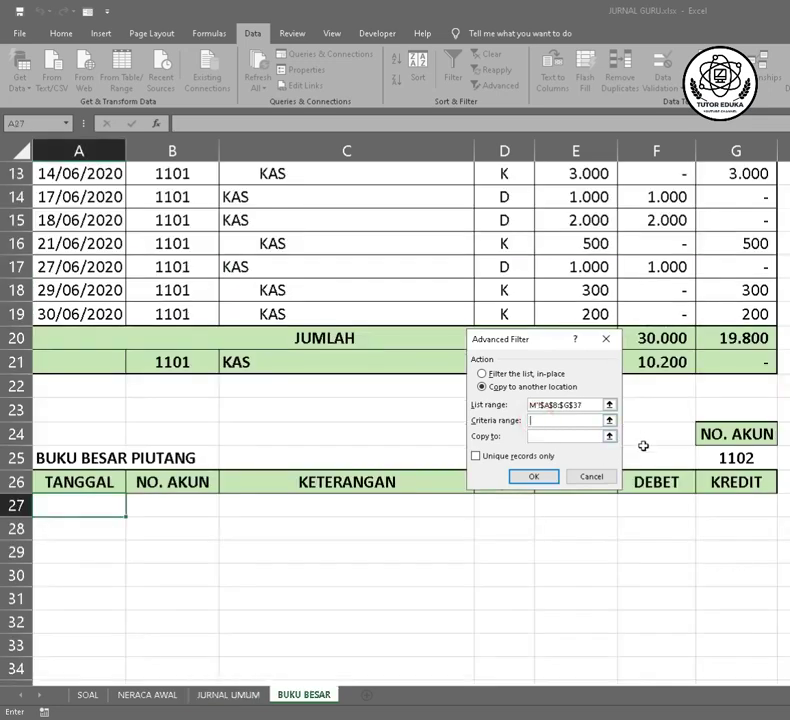
pyautogui.click(712, 433)
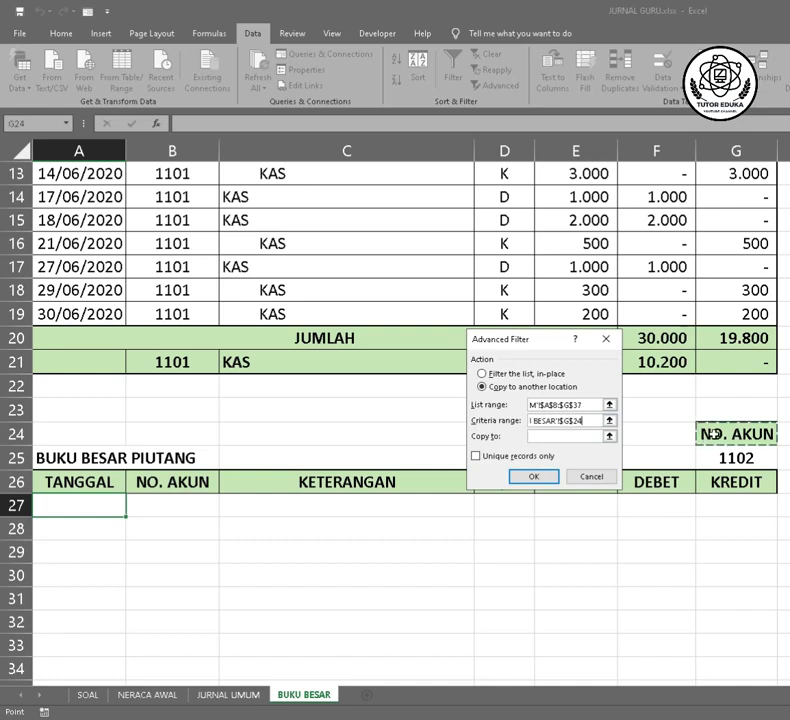
pyautogui.moveTo(712, 433); pyautogui.dragTo(722, 456)
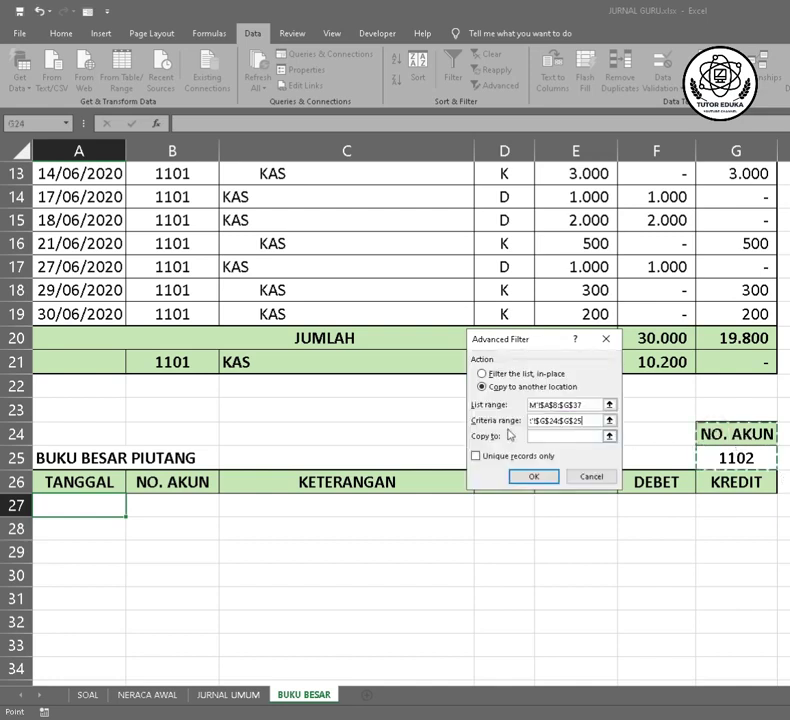
# Set the filter's copy destination to the header cells A26:G26 of the PIUTANG ledger and run the filter
pyautogui.click(537, 436)
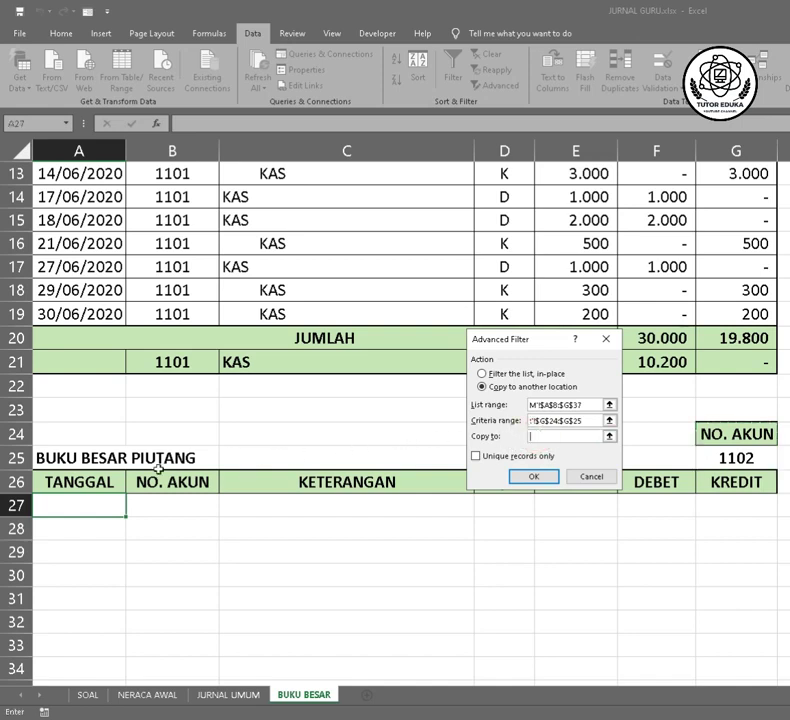
pyautogui.moveTo(48, 481); pyautogui.dragTo(712, 491)
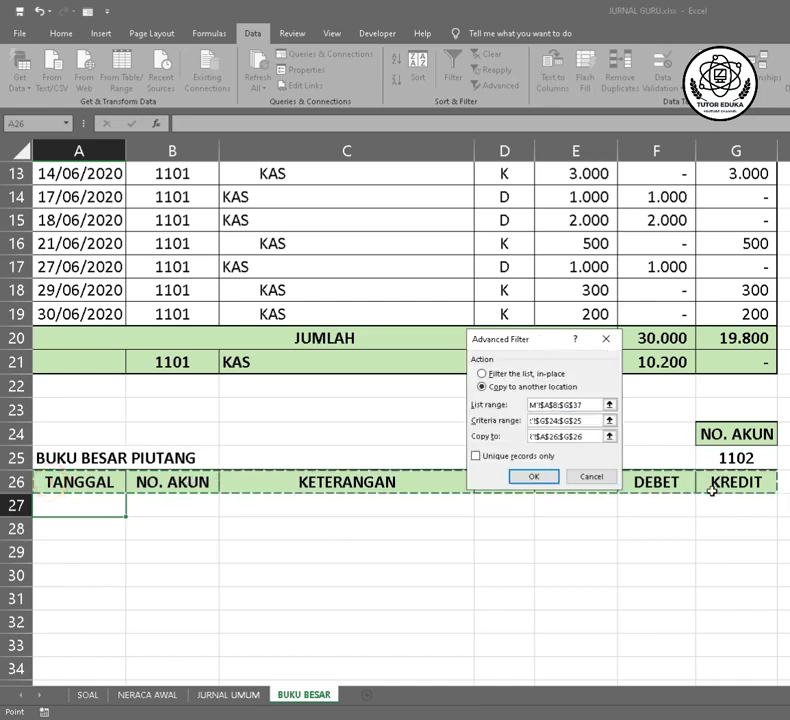
pyautogui.click(534, 476)
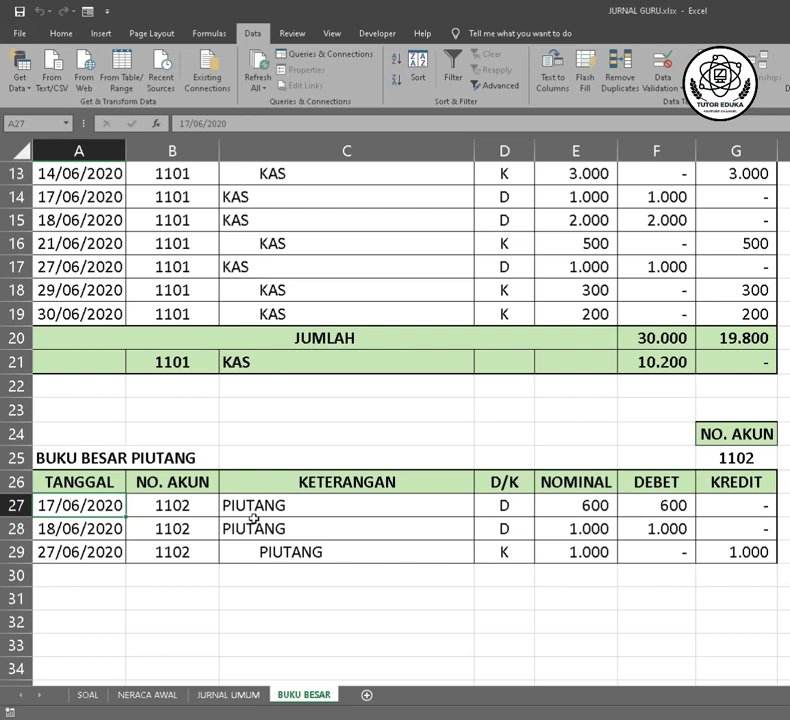
# Insert an entire blank row at row 27, directly below the PIUTANG ledger's header
pyautogui.rightClick(90, 506)
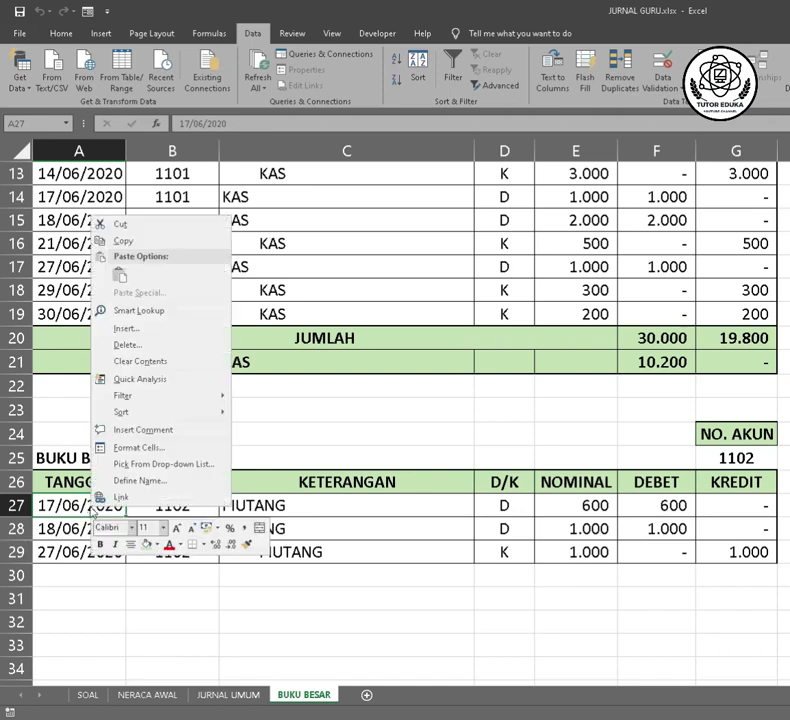
pyautogui.click(125, 328)
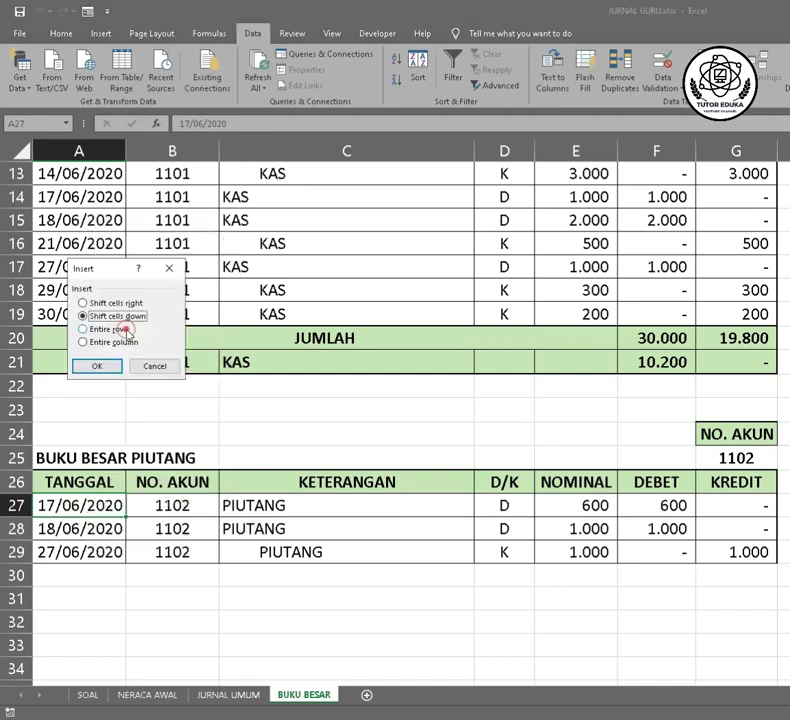
pyautogui.click(113, 329)
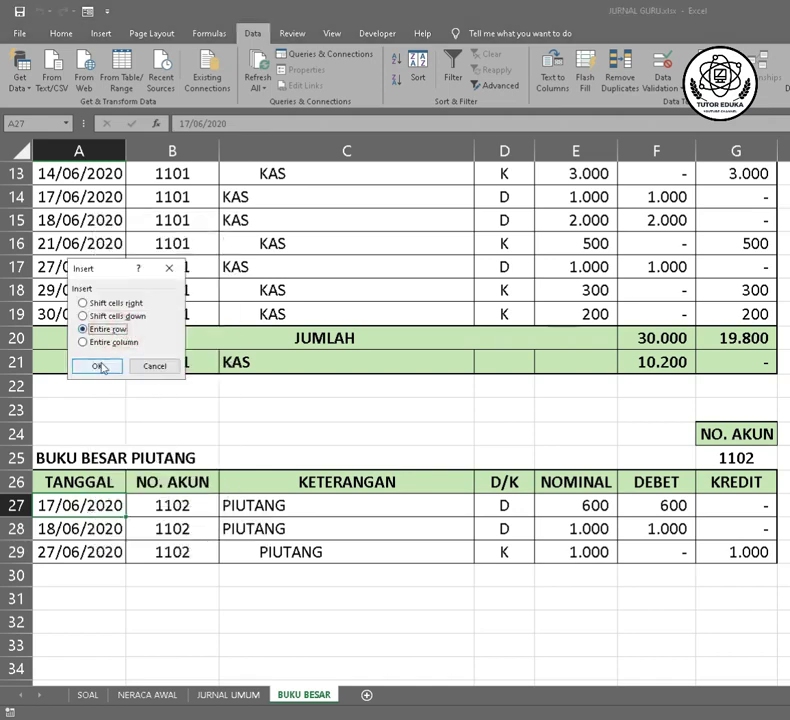
pyautogui.click(99, 365)
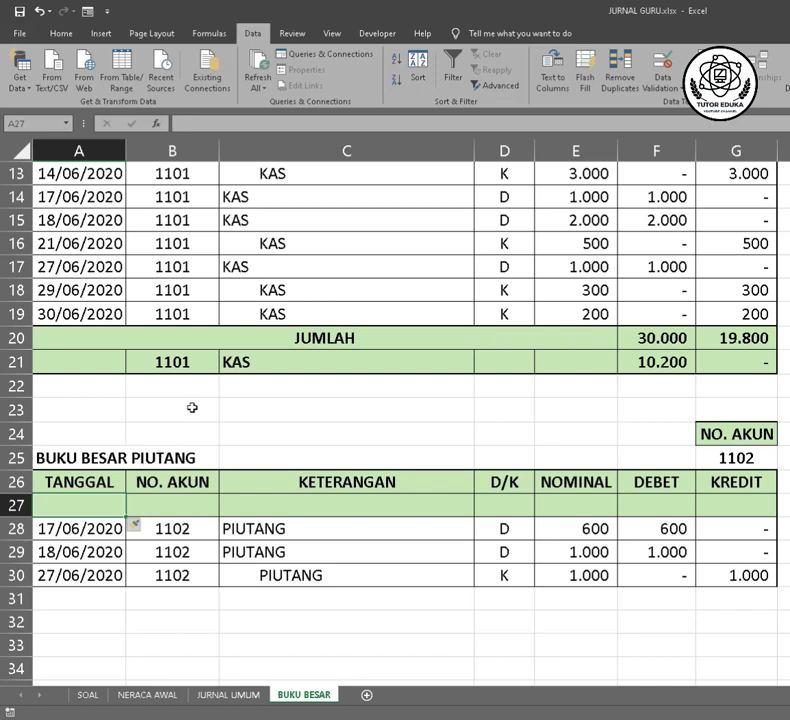
# Copy the KAS ledger's SALDO AWAL row A8:G8 and paste it into the PIUTANG ledger starting at A27
pyautogui.scroll(4, 192, 407)
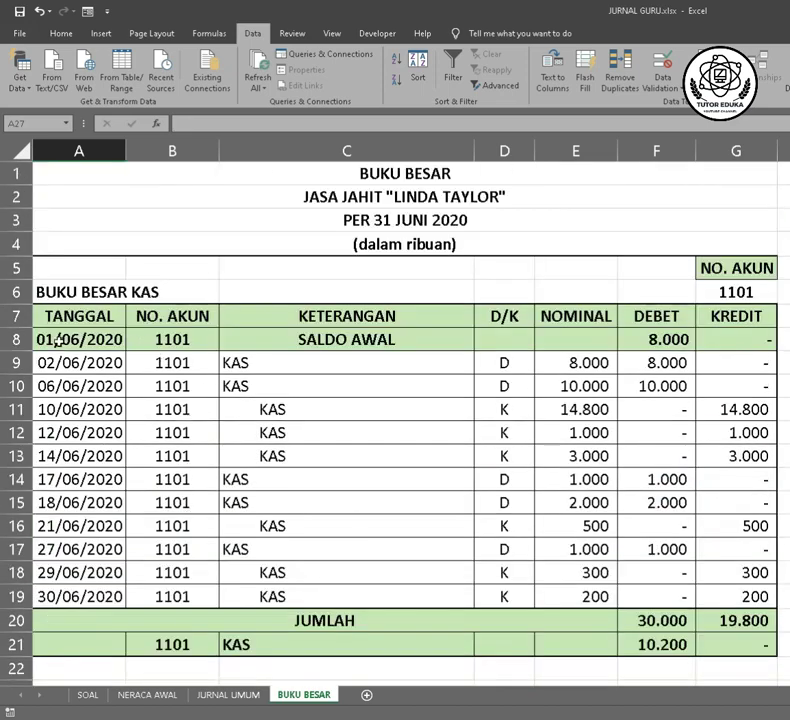
pyautogui.moveTo(60, 337); pyautogui.dragTo(703, 341)
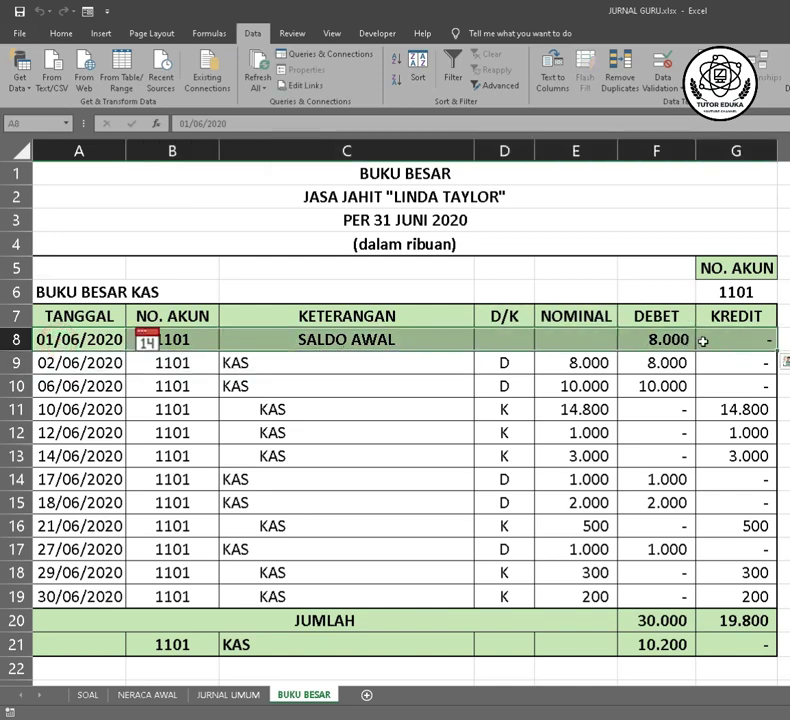
pyautogui.rightClick(465, 345)
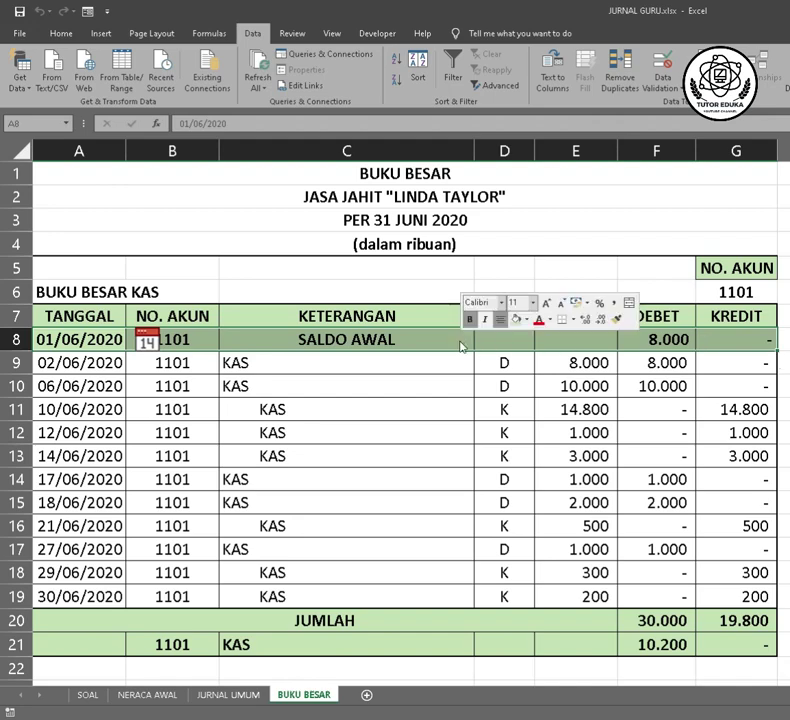
pyautogui.click(482, 364)
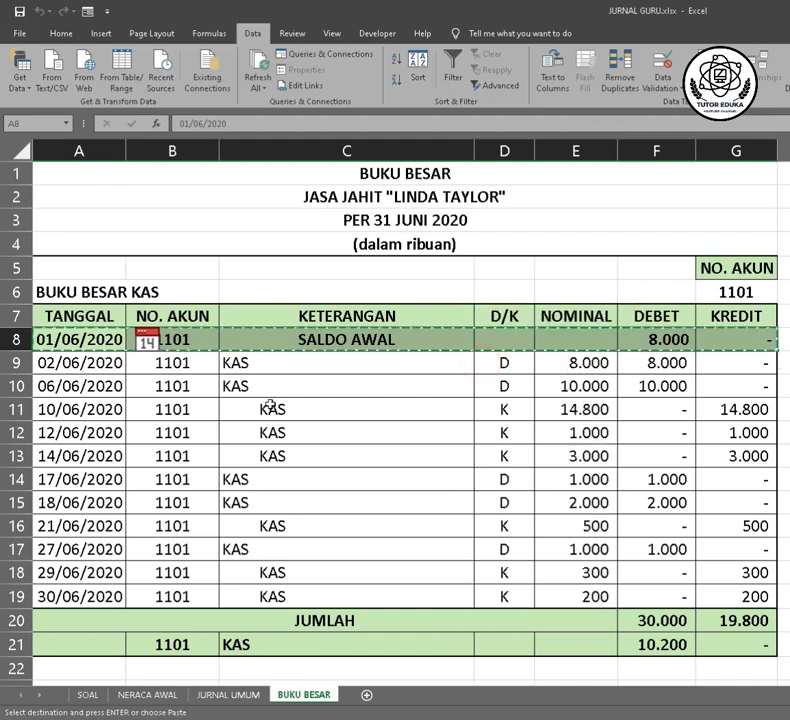
pyautogui.scroll(-5, 265, 405)
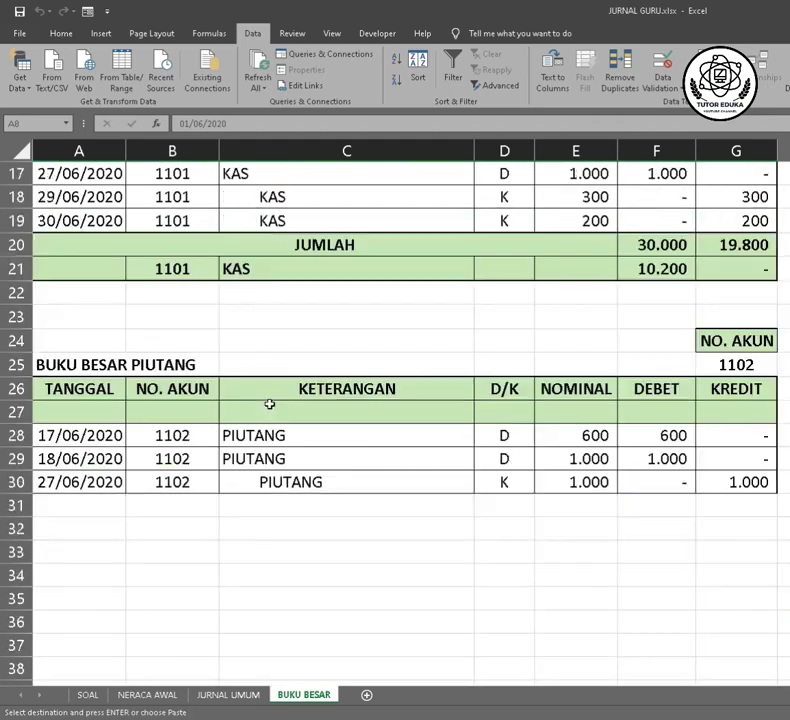
pyautogui.click(73, 413)
pyautogui.rightClick(73, 413)
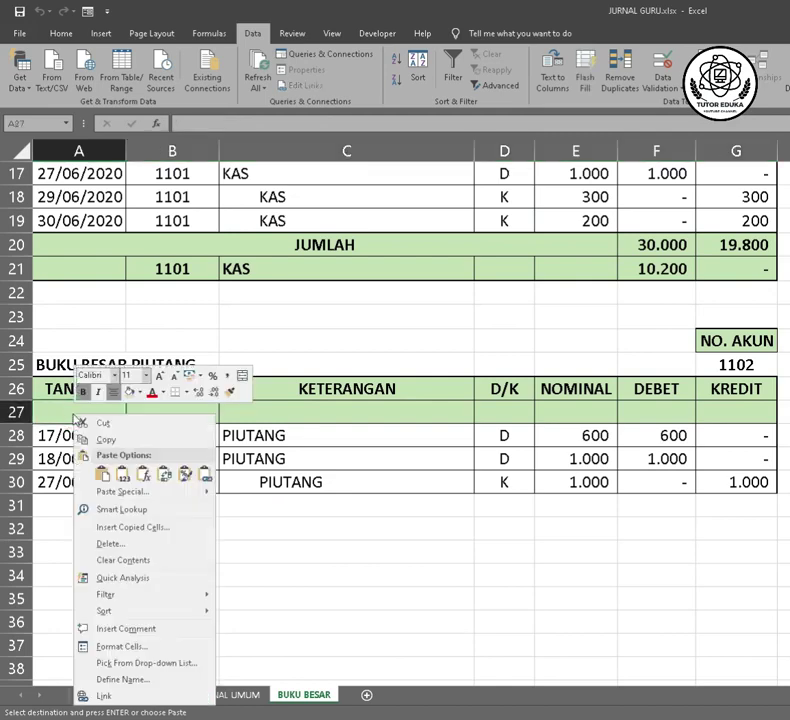
pyautogui.click(102, 474)
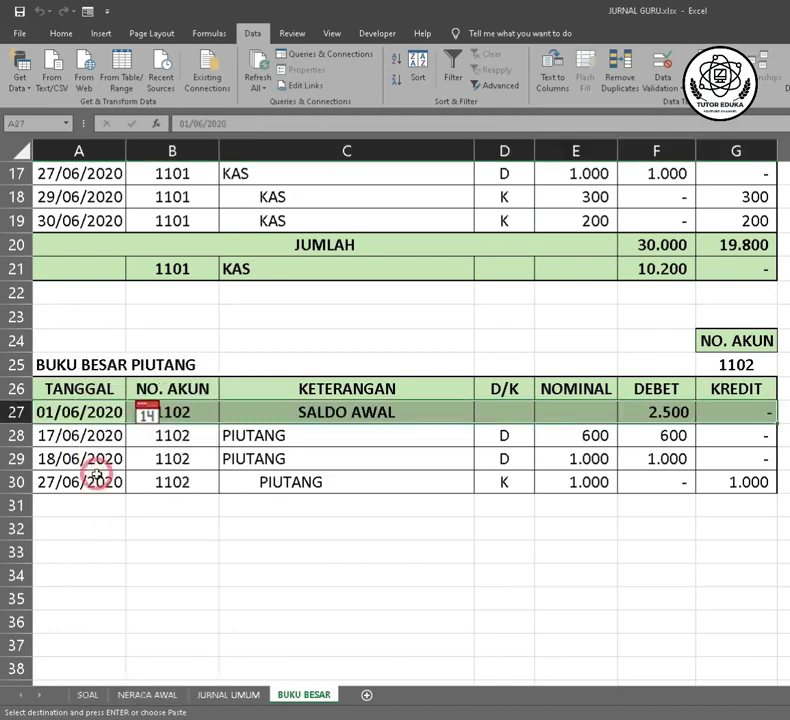
# Check the PIUTANG ledger's opening balance against the PIUTANG entry on the NERACA AWAL sheet
pyautogui.click(170, 455)
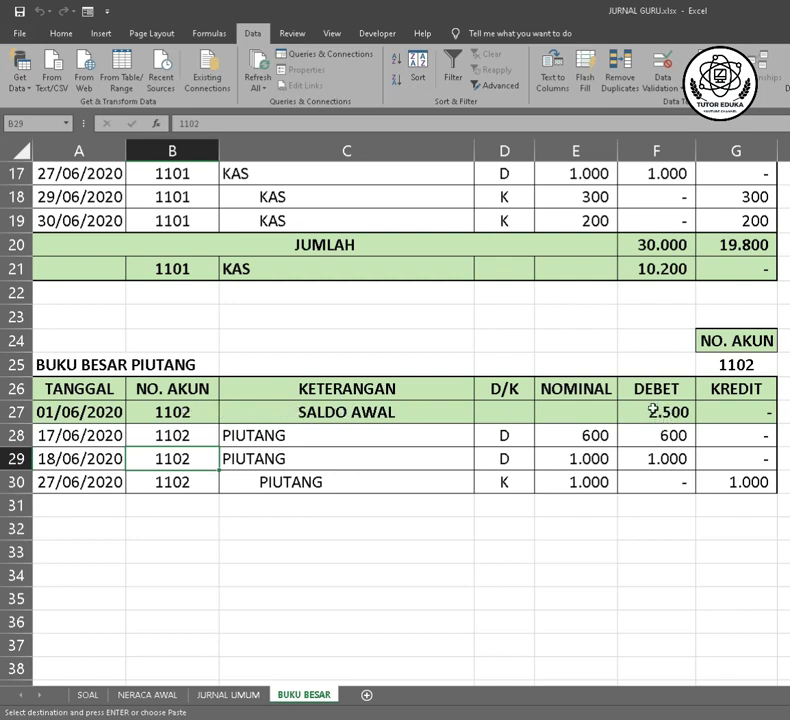
pyautogui.click(146, 695)
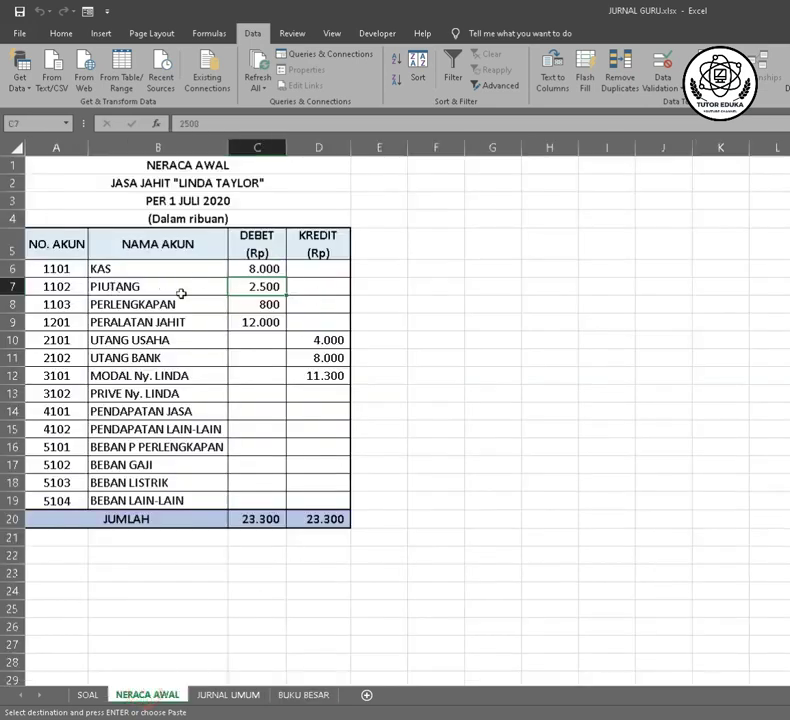
pyautogui.click(229, 695)
pyautogui.click(305, 695)
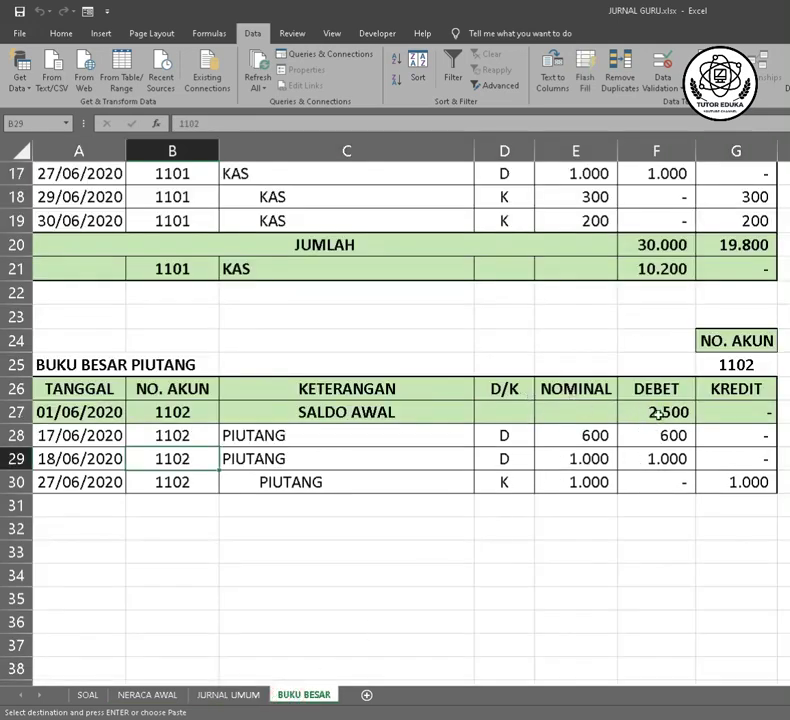
pyautogui.scroll(3, 554, 298)
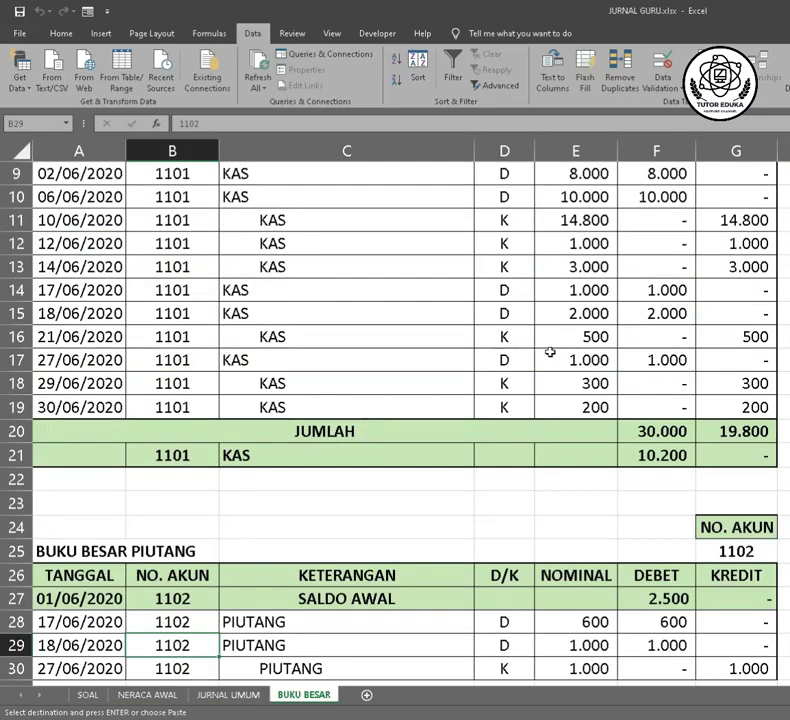
pyautogui.scroll(-3, 548, 351)
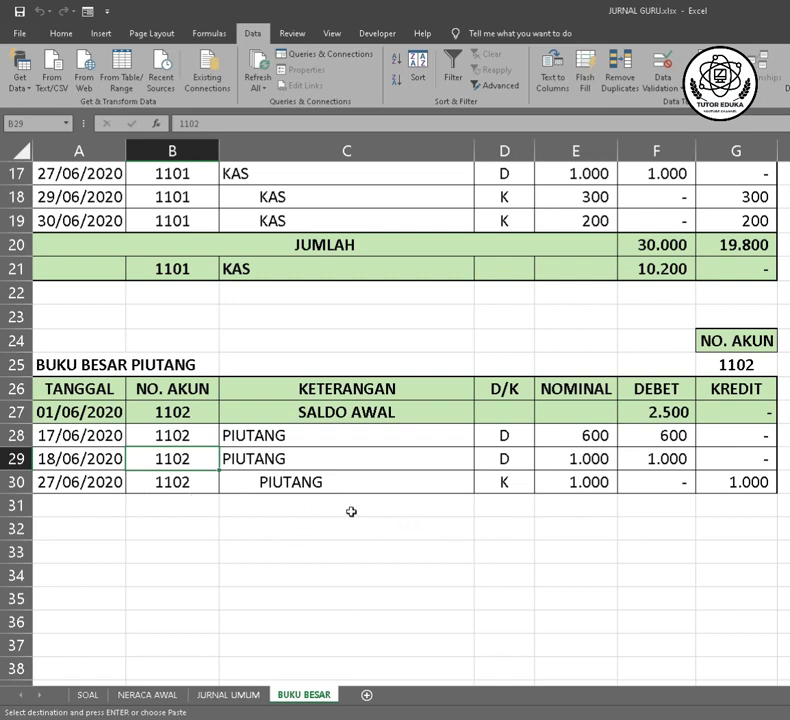
# Copy the KAS ledger's JUMLAH and ending balance rows A20:G21 and paste them below the PIUTANG entries at A31
pyautogui.scroll(2, 405, 470)
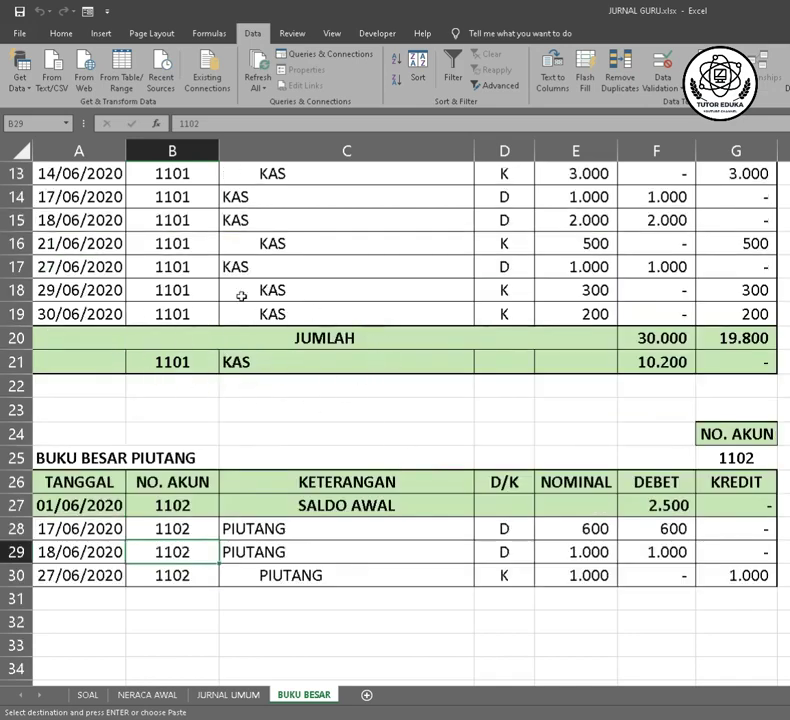
pyautogui.moveTo(93, 333); pyautogui.dragTo(736, 366)
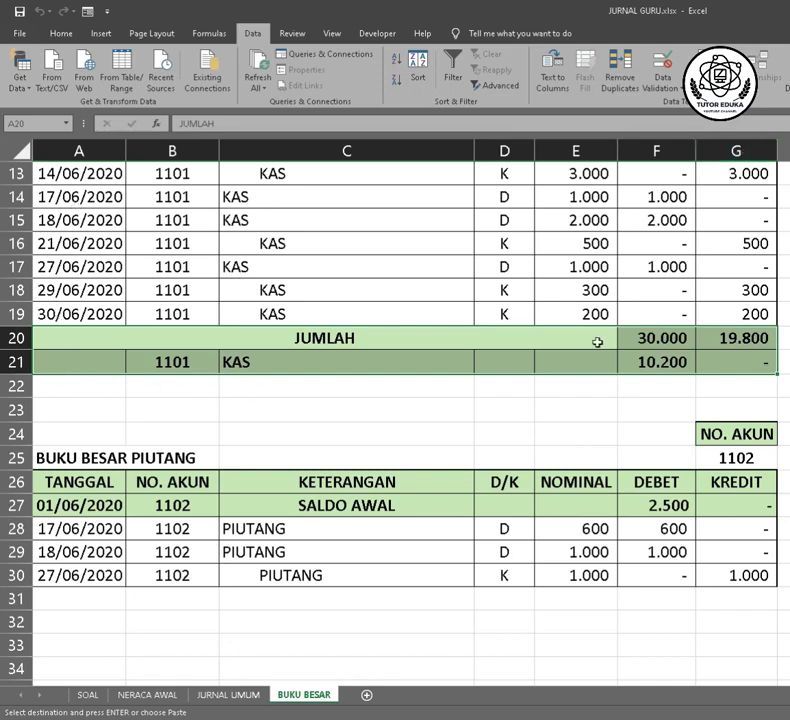
pyautogui.rightClick(484, 342)
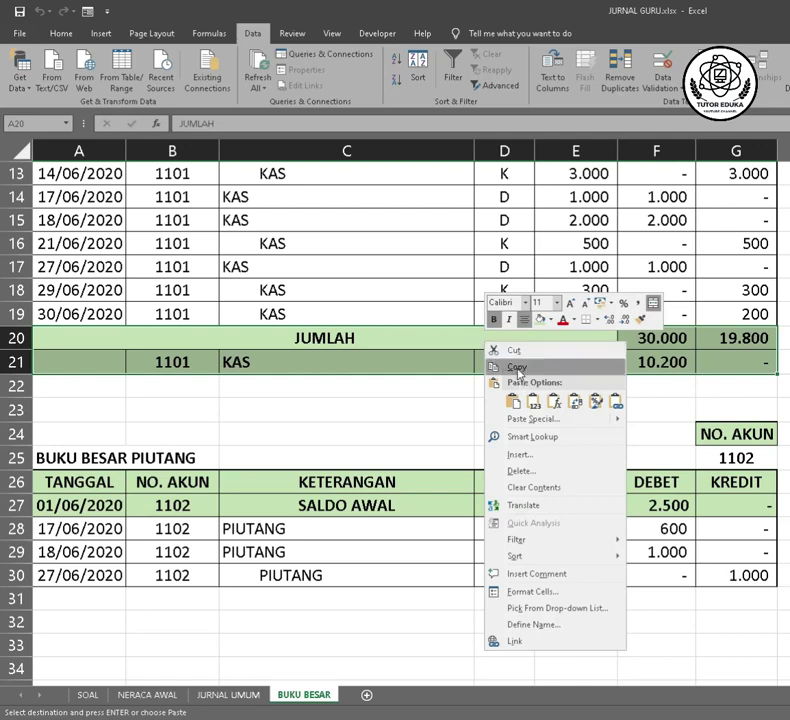
pyautogui.click(516, 368)
pyautogui.scroll(-3, 340, 405)
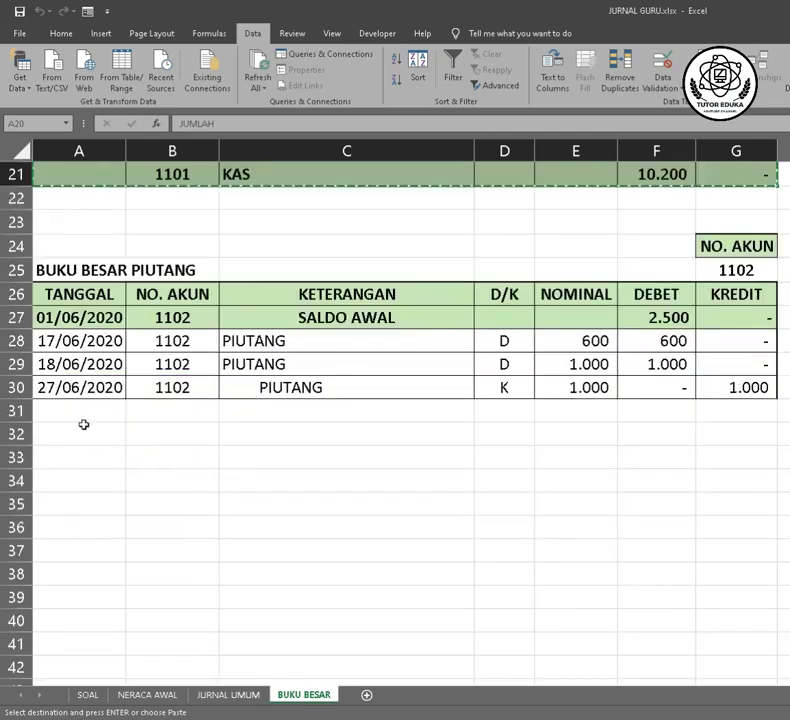
pyautogui.click(81, 412)
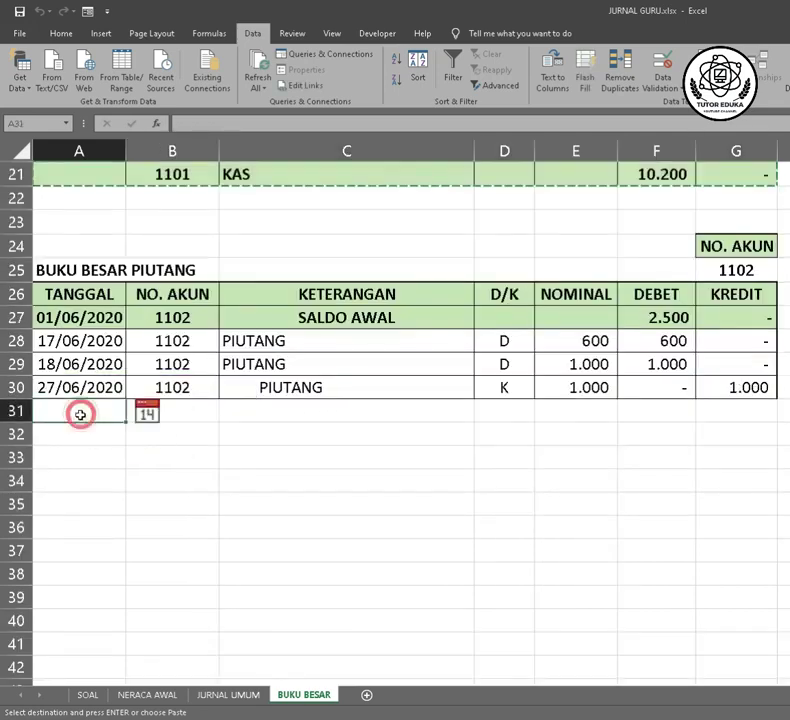
pyautogui.rightClick(81, 413)
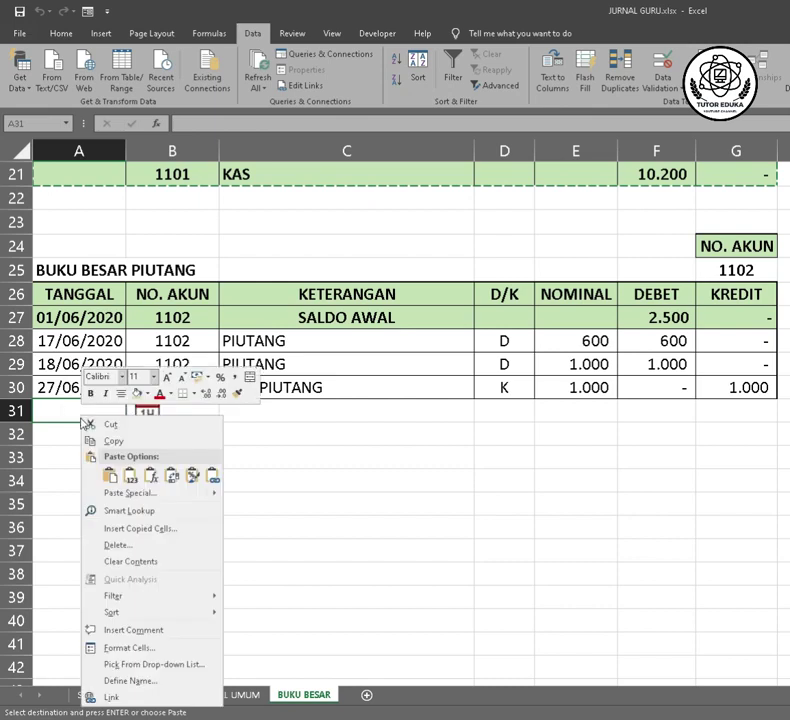
pyautogui.click(110, 476)
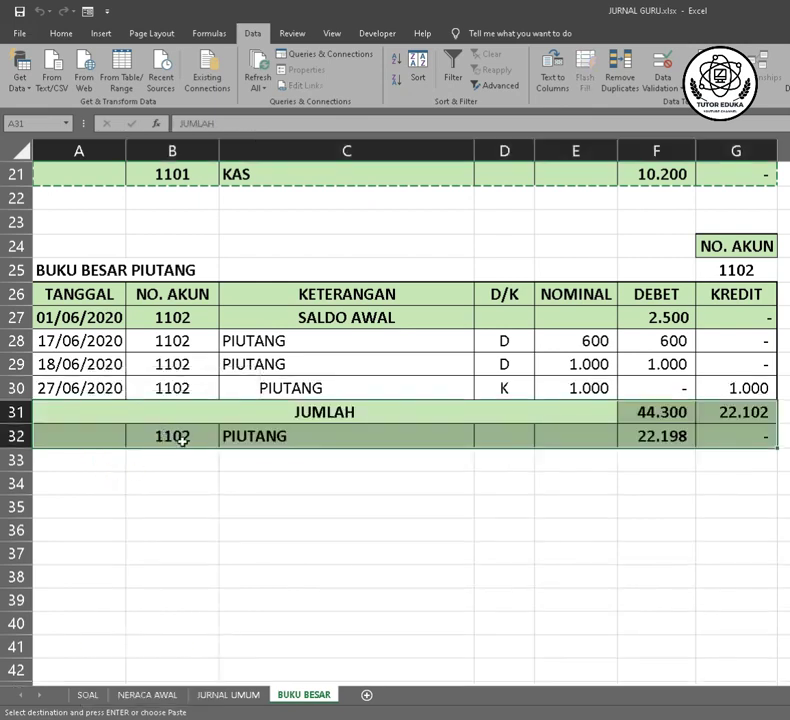
pyautogui.click(182, 440)
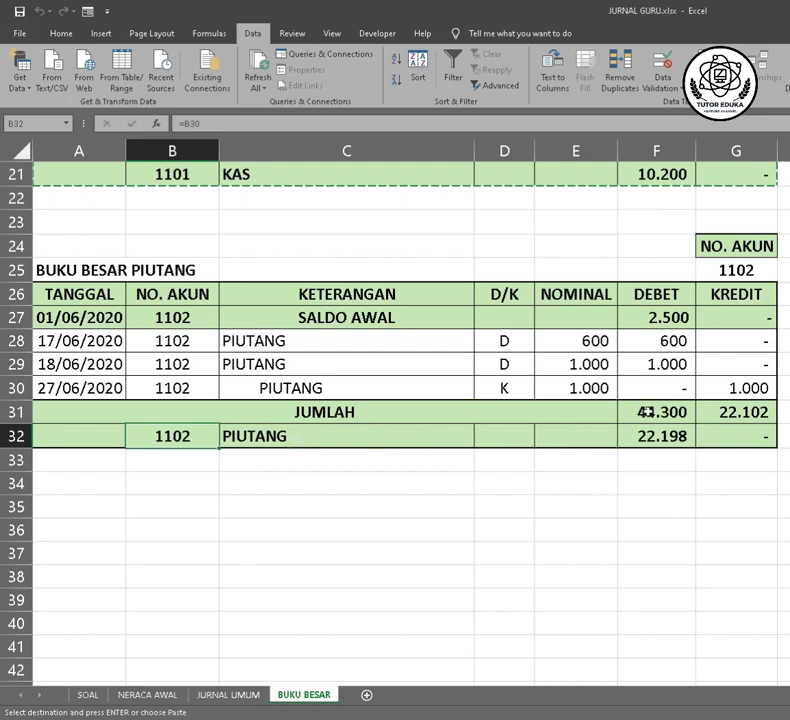
# Correct the PIUTANG debit total in F31 so that it sums F27:F30
pyautogui.click(663, 411)
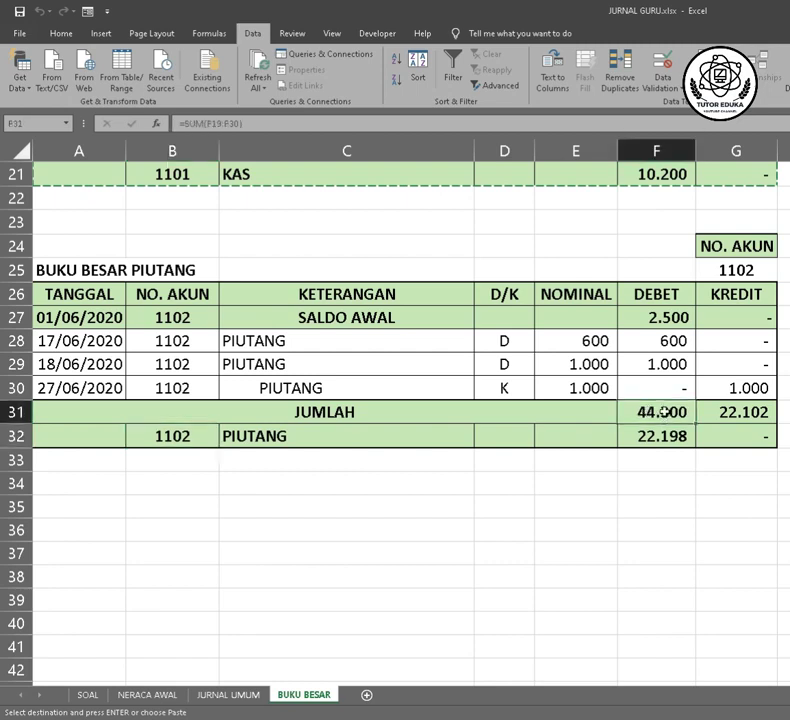
pyautogui.doubleClick(660, 411)
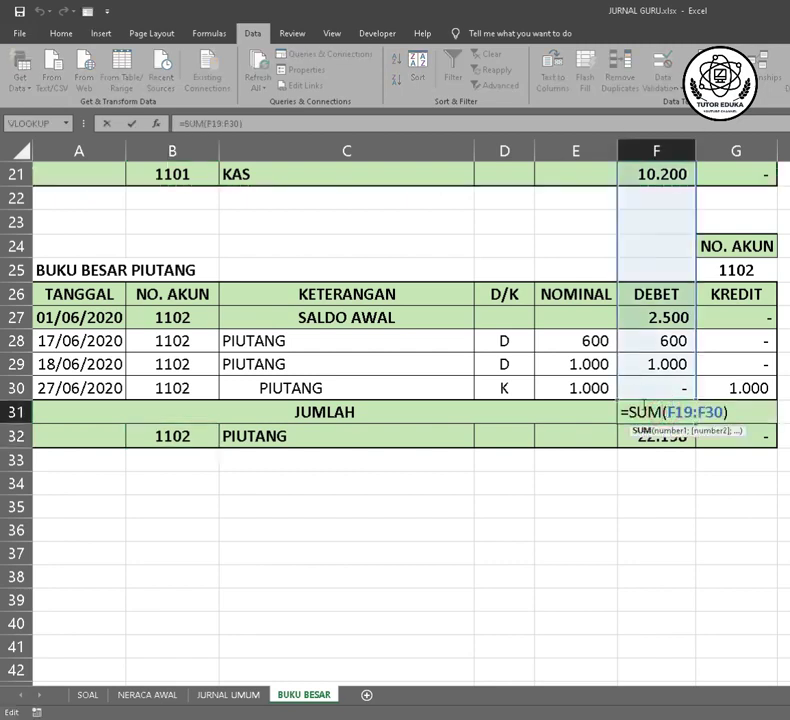
pyautogui.scroll(2, 725, 402)
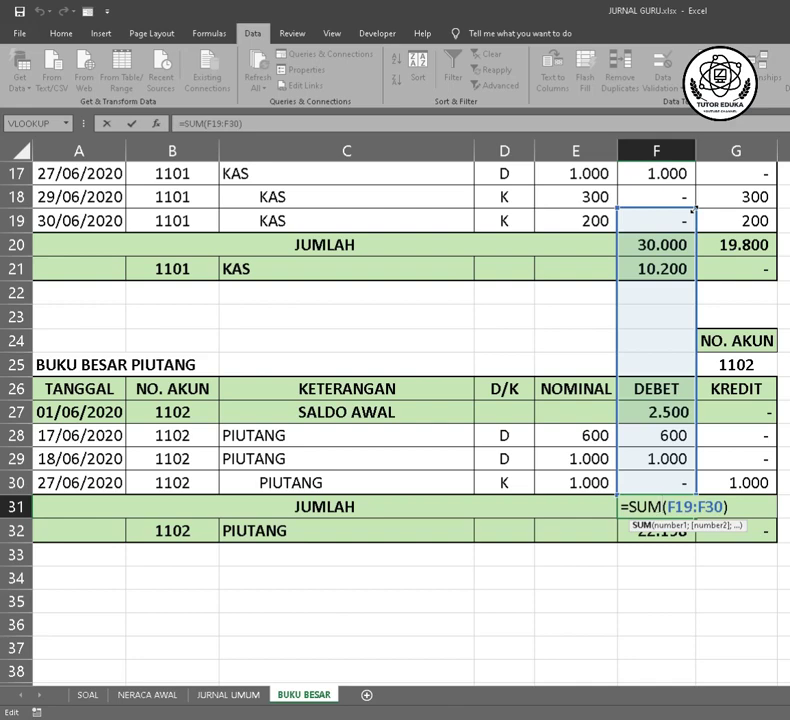
pyautogui.click(696, 207)
pyautogui.moveTo(690, 208); pyautogui.dragTo(677, 398)
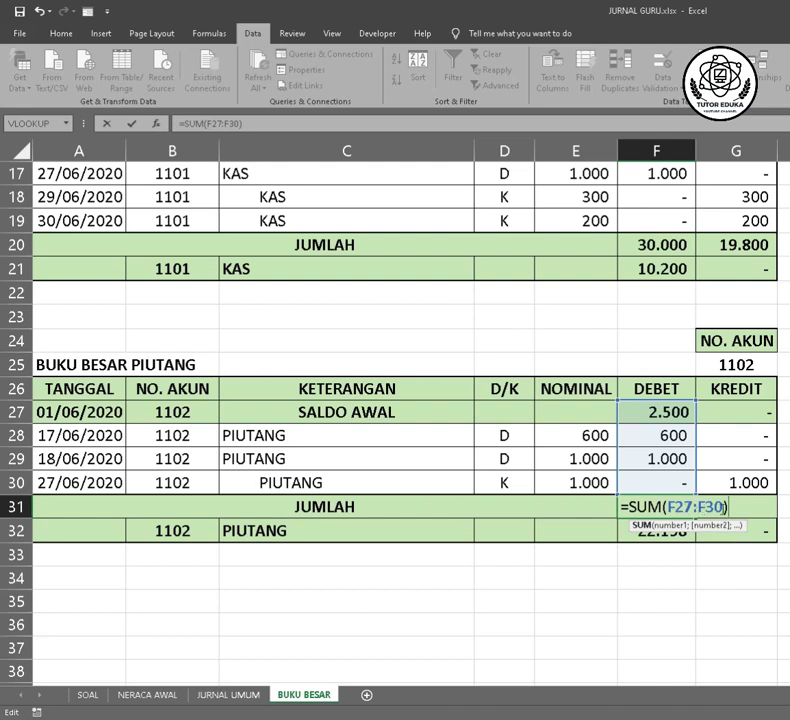
pyautogui.press('Return')
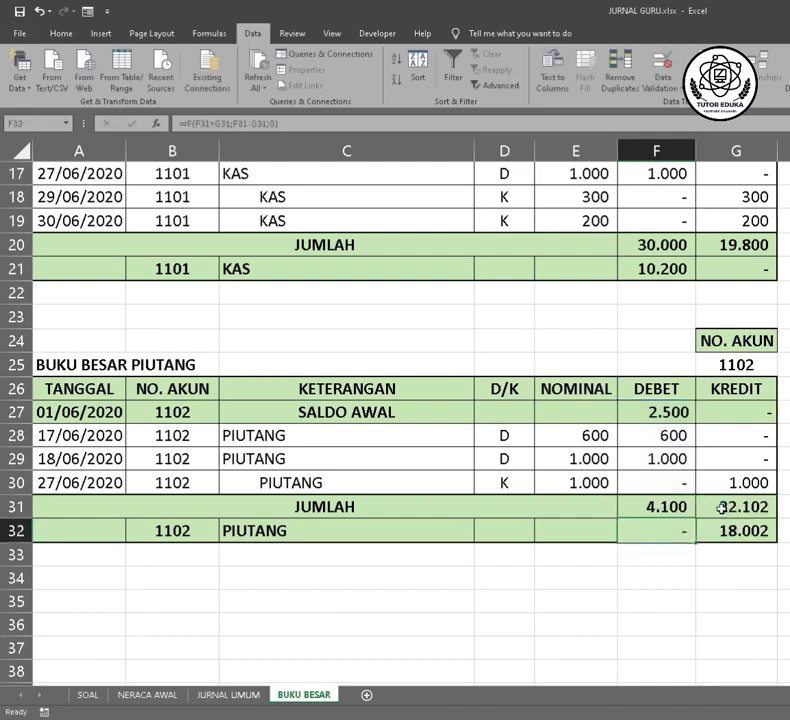
# Fill the debit total formula from F31 across to the KREDIT total in G31
pyautogui.click(669, 505)
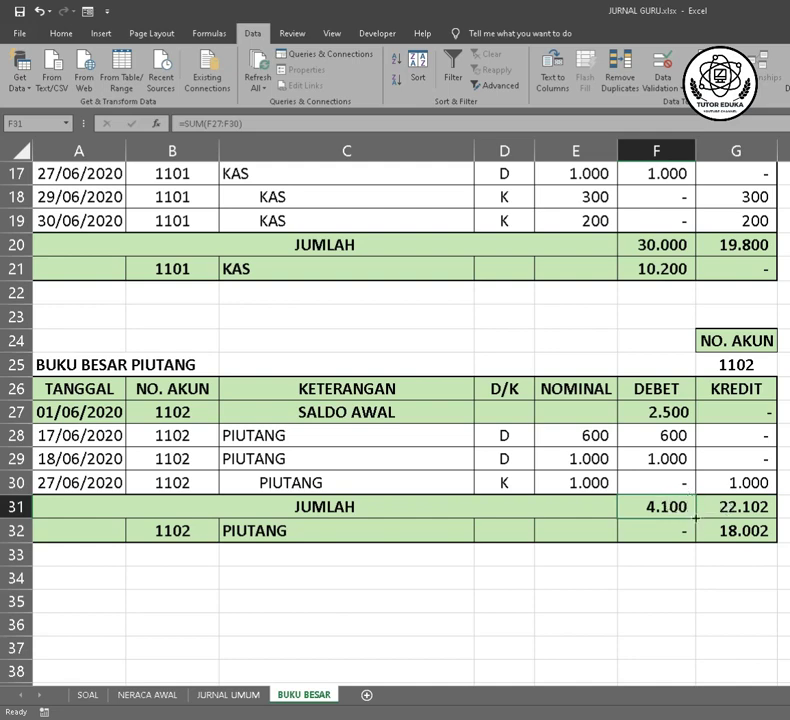
pyautogui.moveTo(695, 517); pyautogui.dragTo(745, 509)
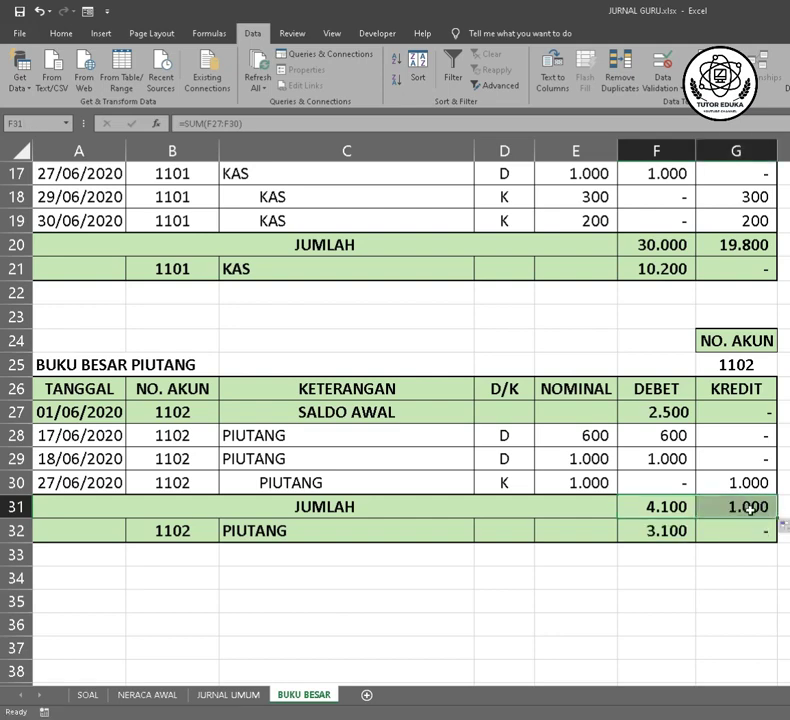
pyautogui.click(745, 508)
pyautogui.click(746, 507)
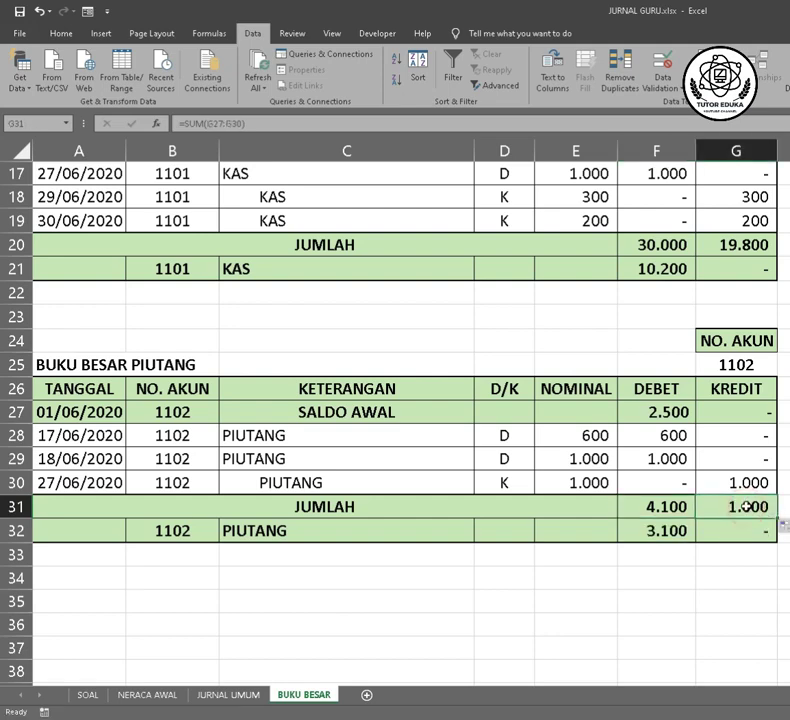